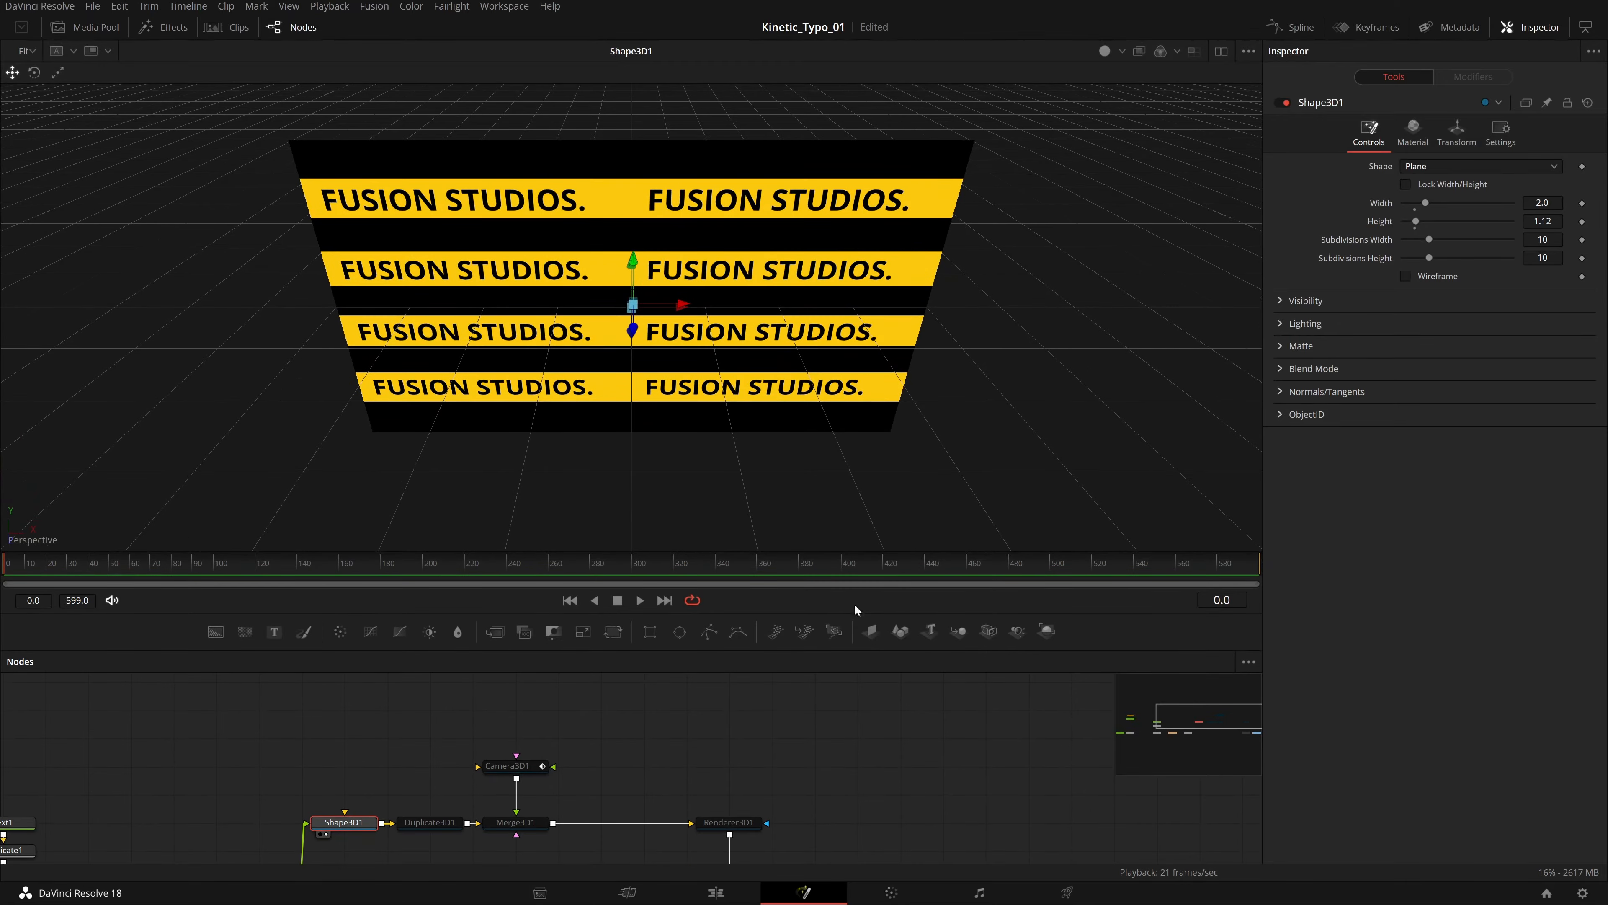
Enable the Camera3D1 and Merge3D1 nodes in the 3D scene.
mouse_move(980, 361)
mouse_down()
mouse_move(944, 419)
mouse_move(927, 305)
mouse_move(974, 347)
mouse_up()
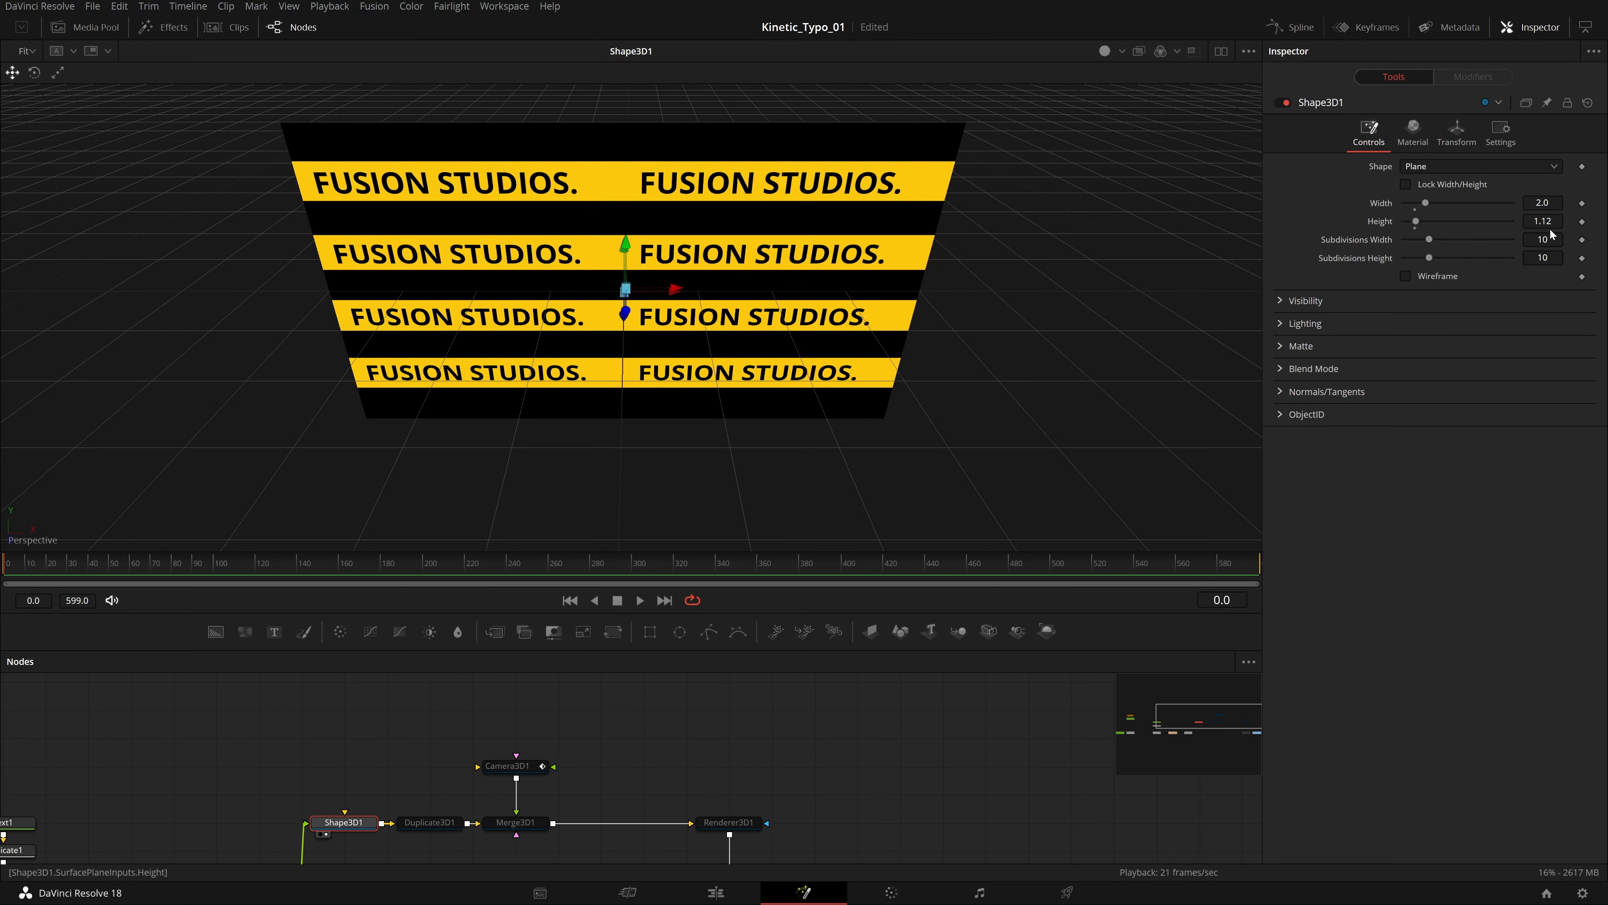
scroll(652, 724, down, 2)
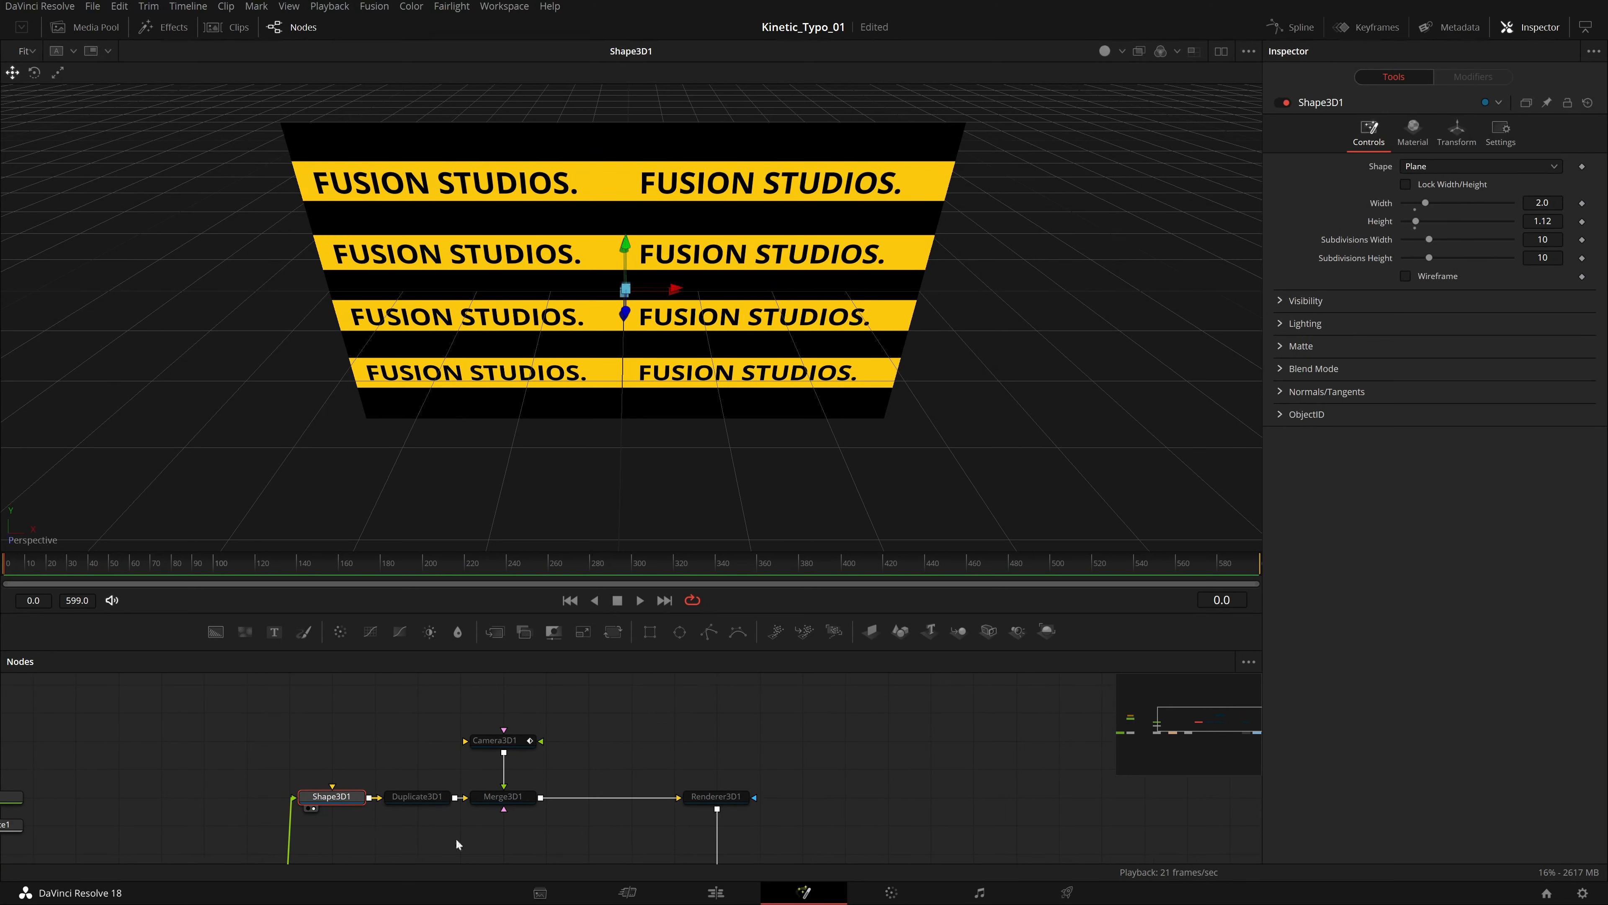
click(503, 741)
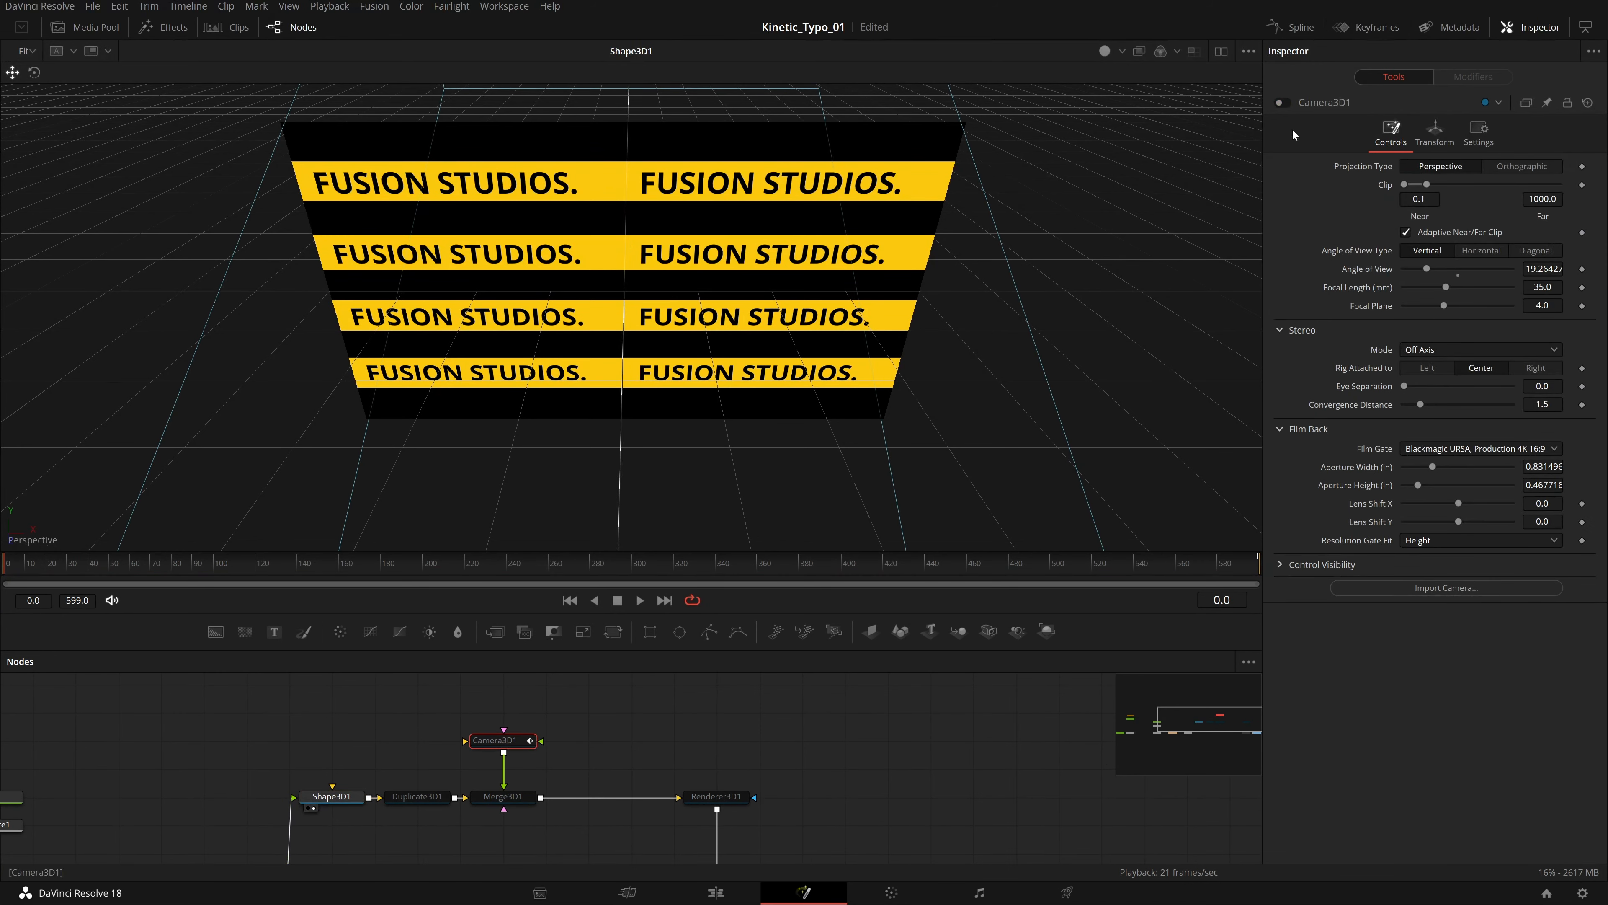
click(1282, 103)
click(511, 797)
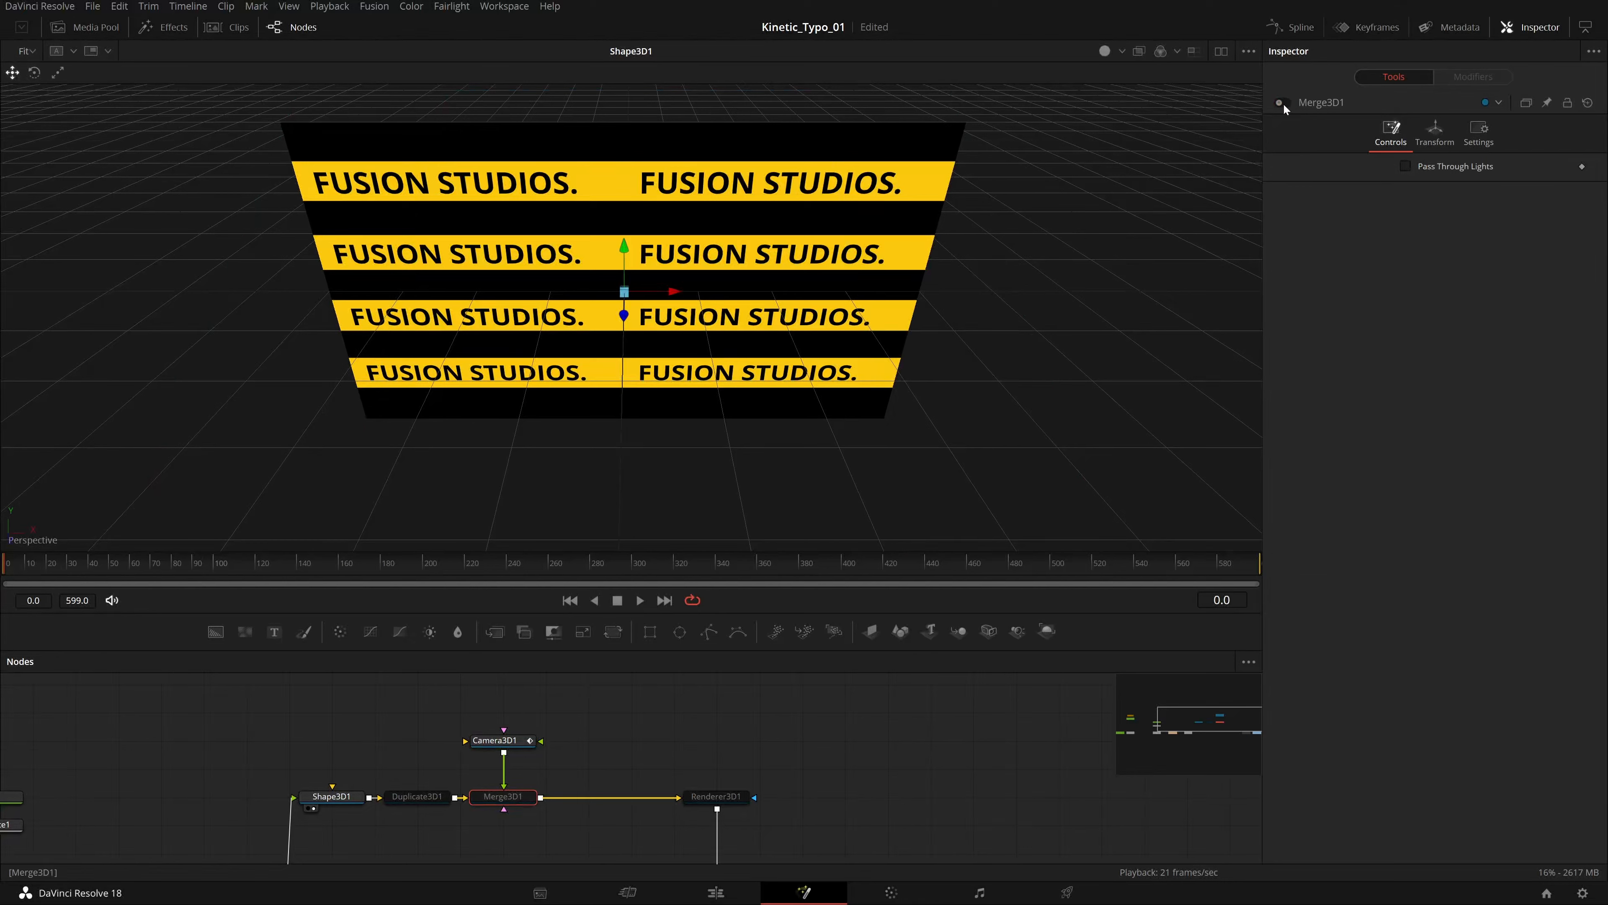
click(1282, 103)
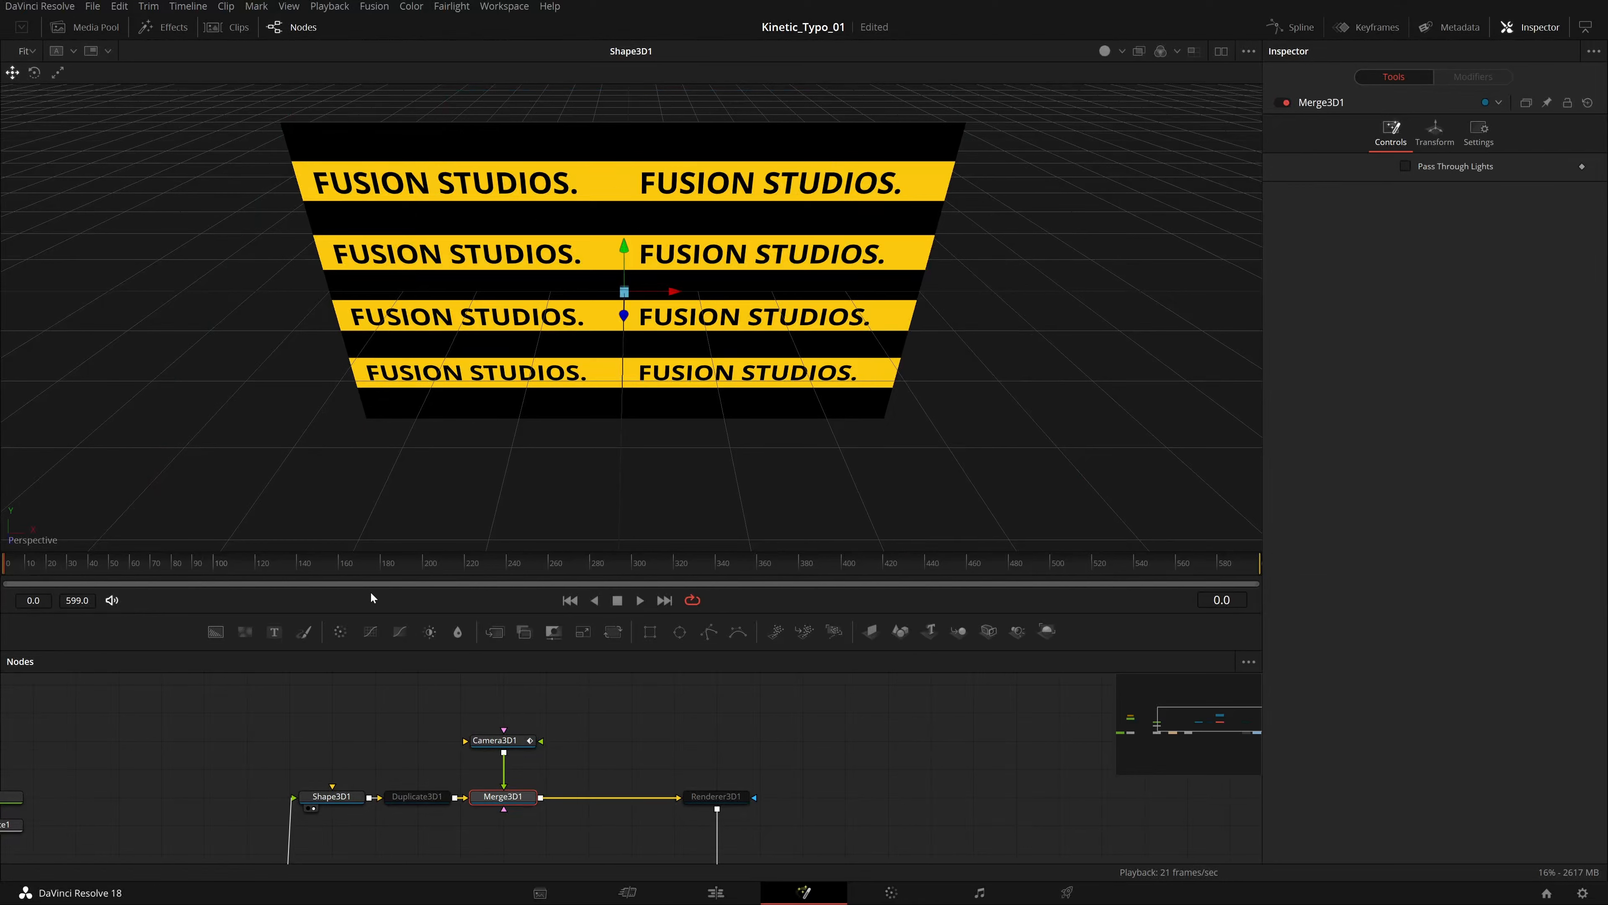
Load the Renderer3D1 node into the viewer and enable it.
click(716, 797)
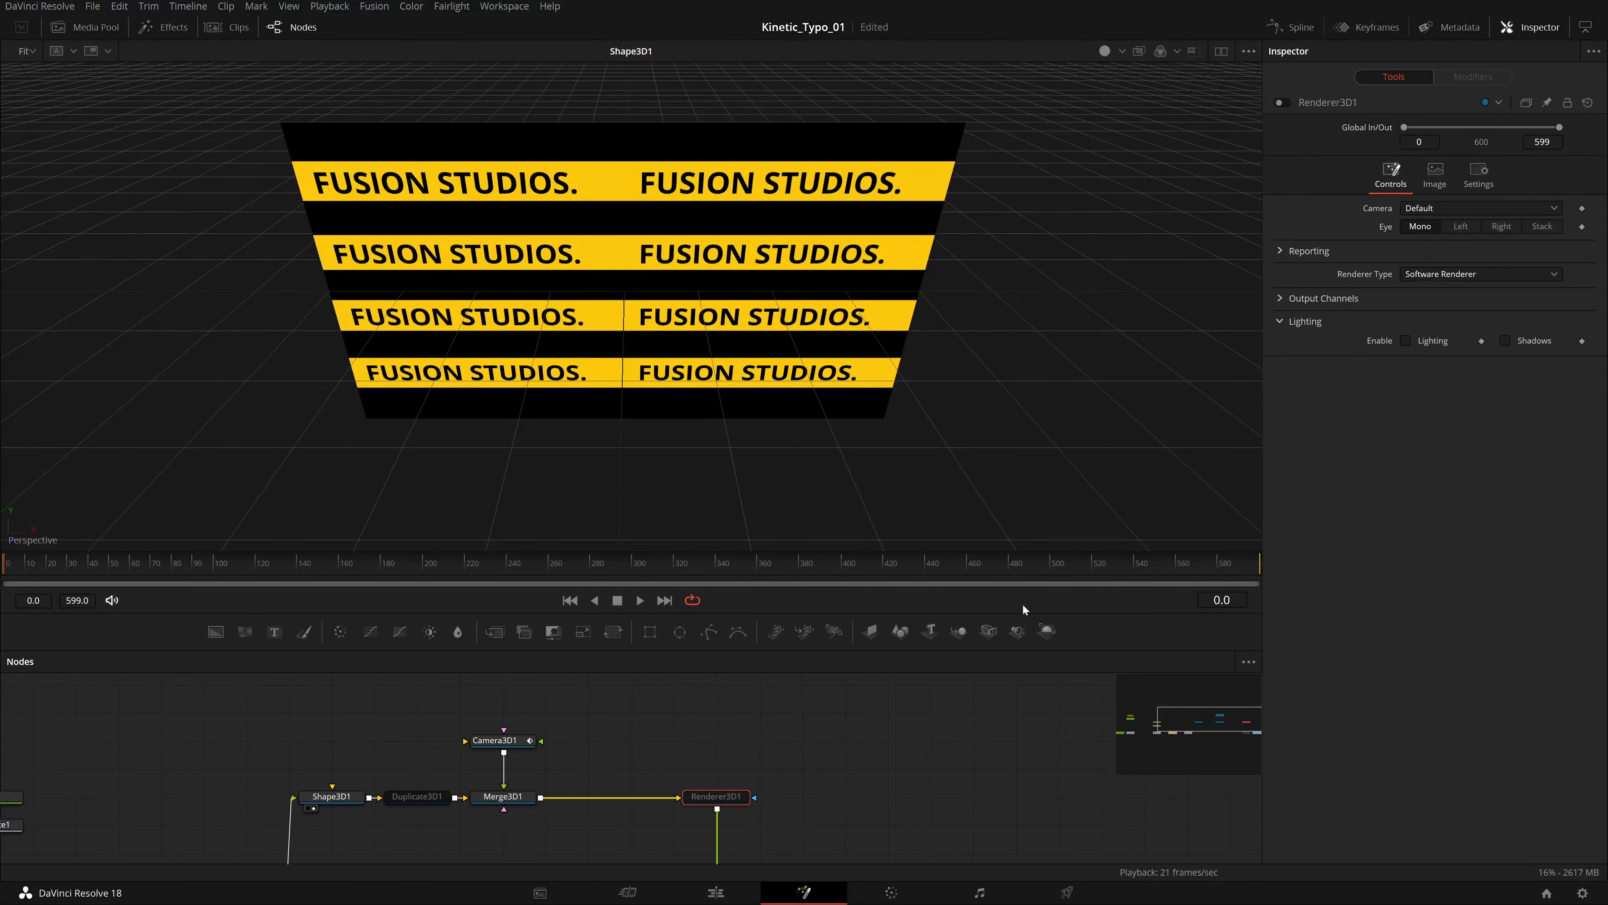
drag(719, 798, 728, 316)
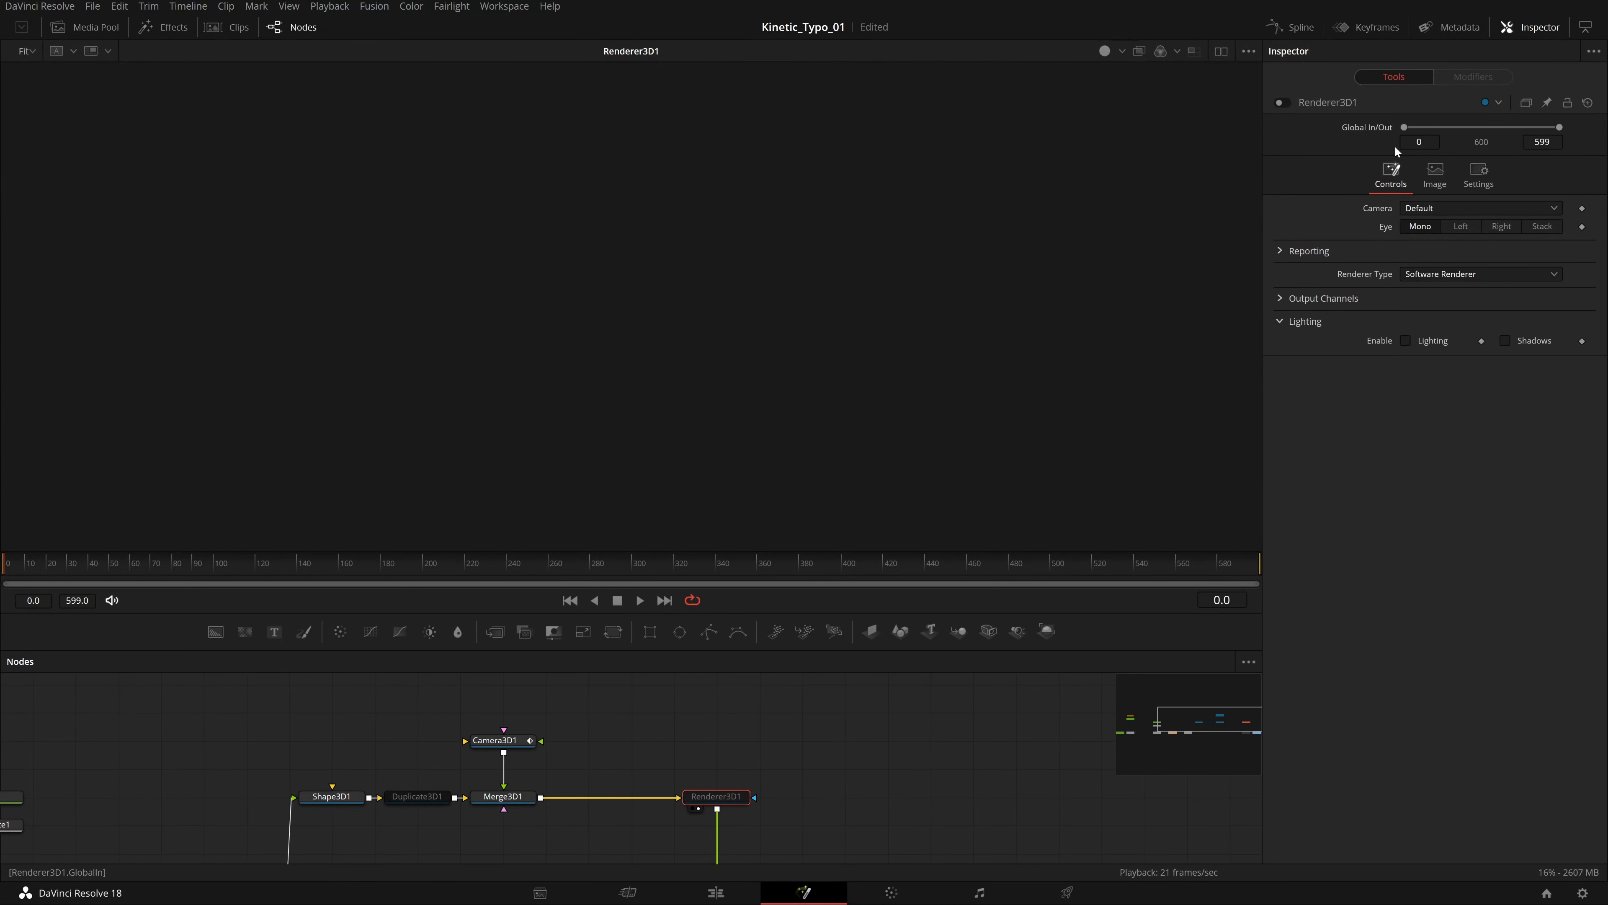
click(1285, 103)
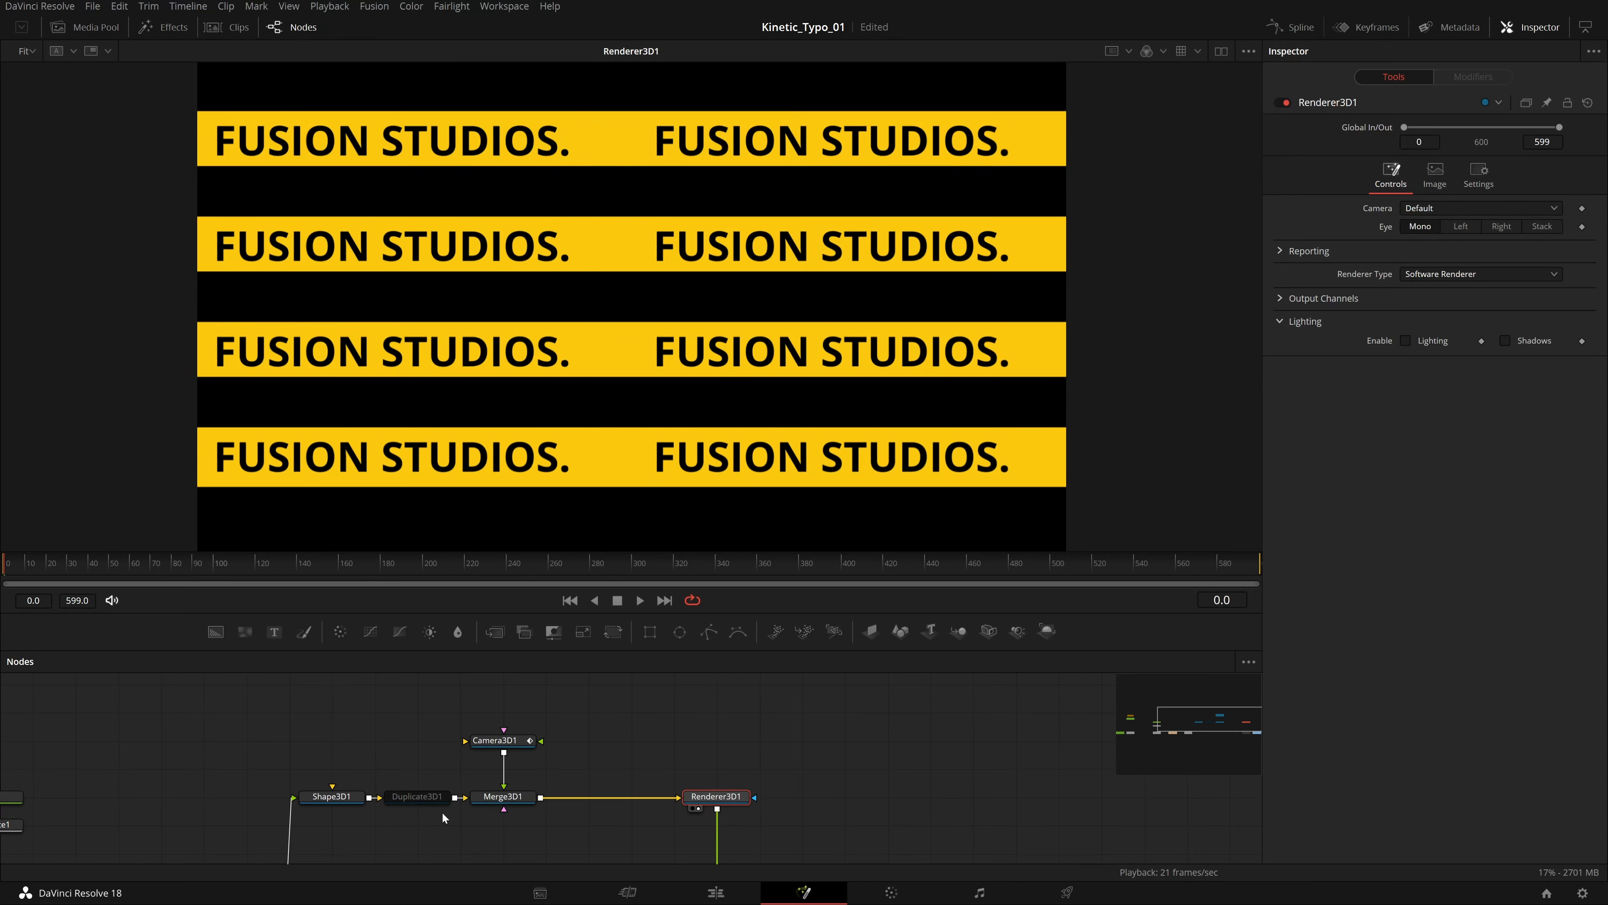
Load the Duplicate3D1 node into the viewer and enable it.
click(427, 800)
key(2)
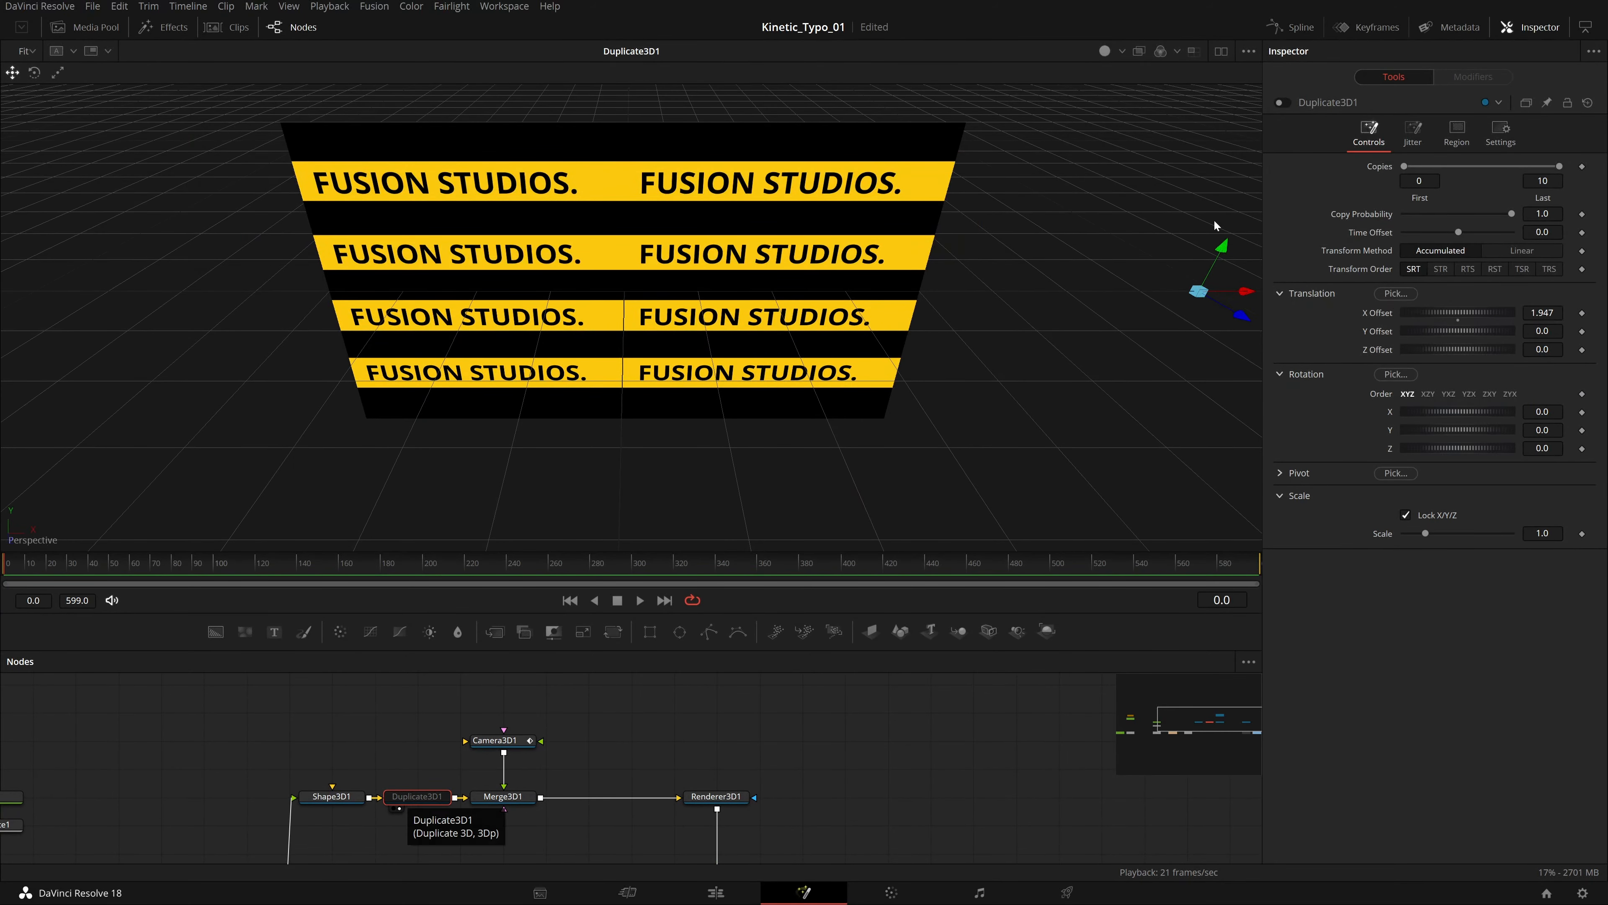
click(1284, 103)
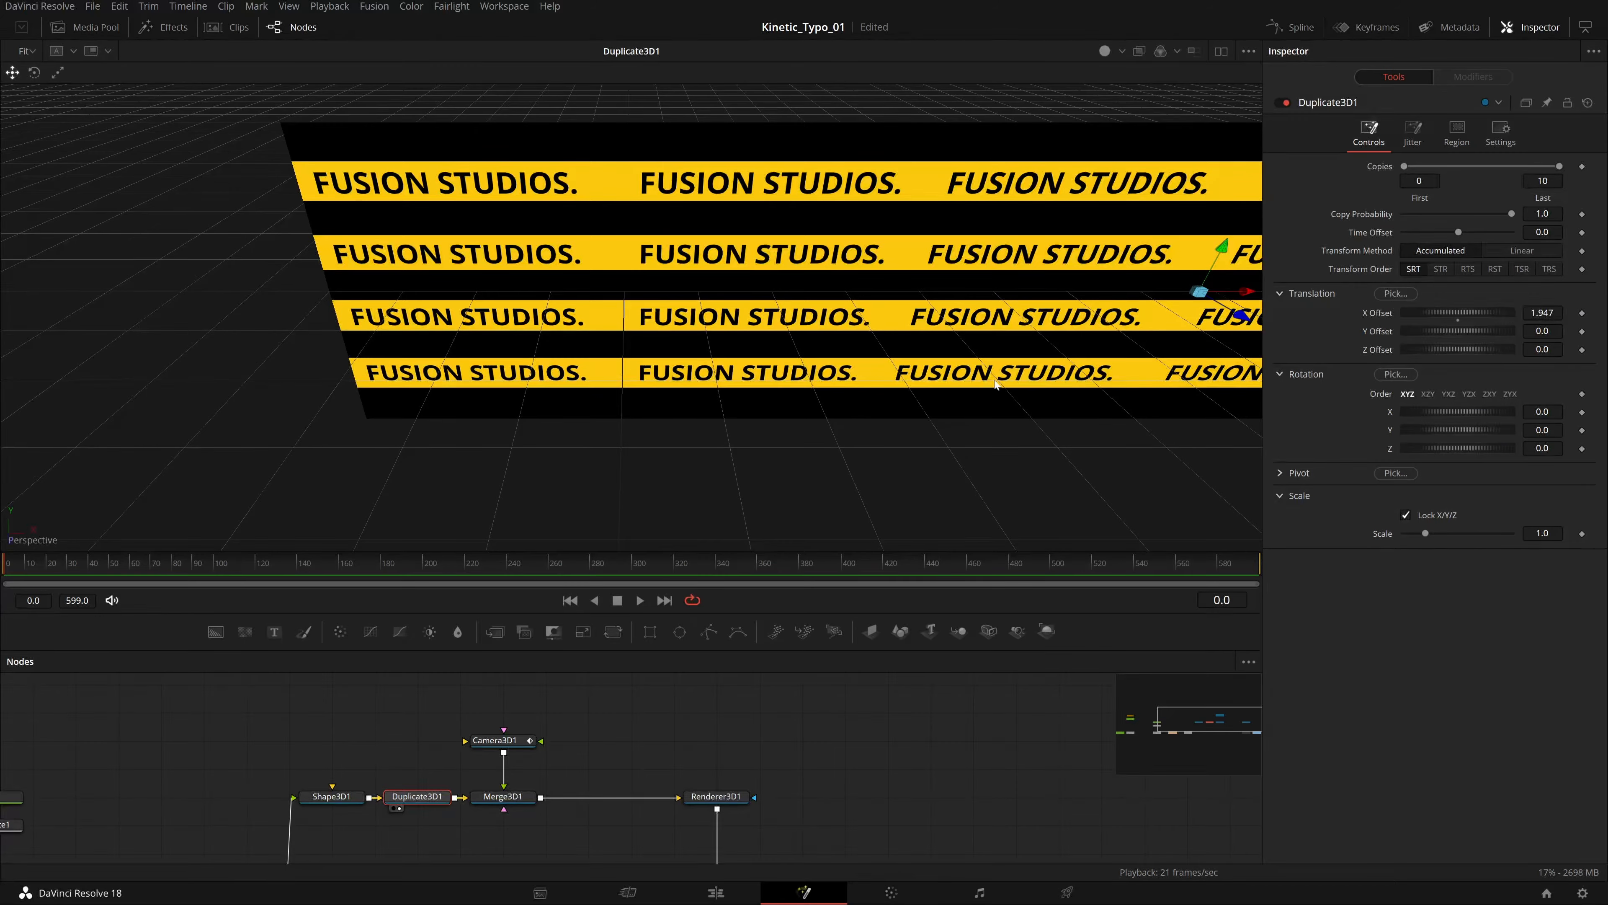
Examine the duplicated text strips, toggling the Duplicate3D1 node off and on to compare, and leave it disabled.
drag(996, 384, 928, 402)
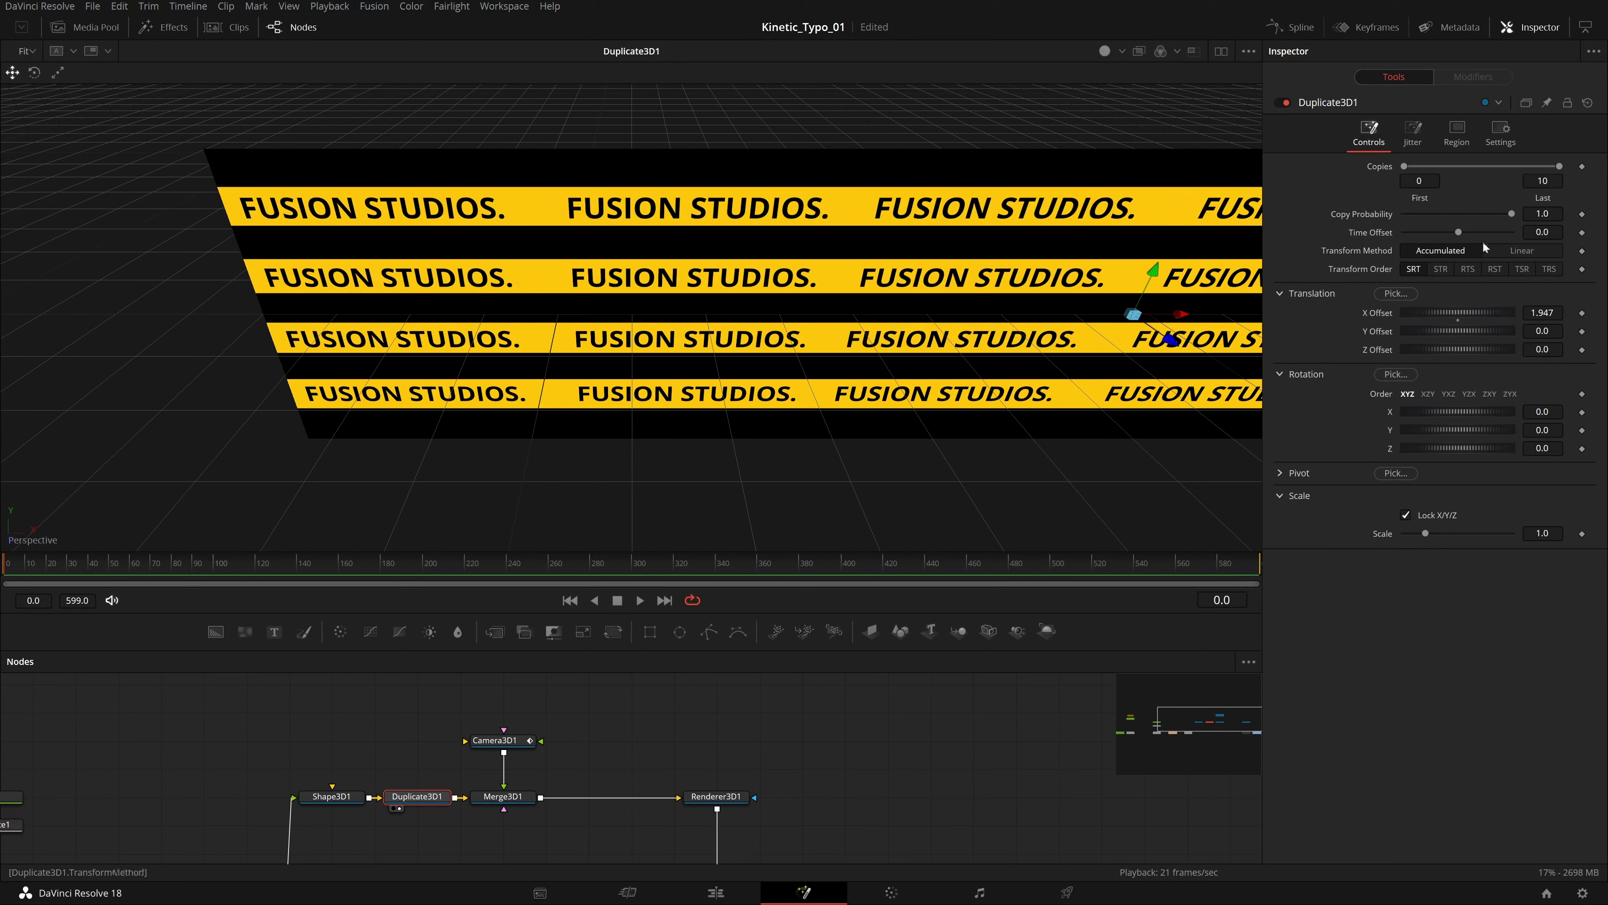
drag(1164, 418, 523, 489)
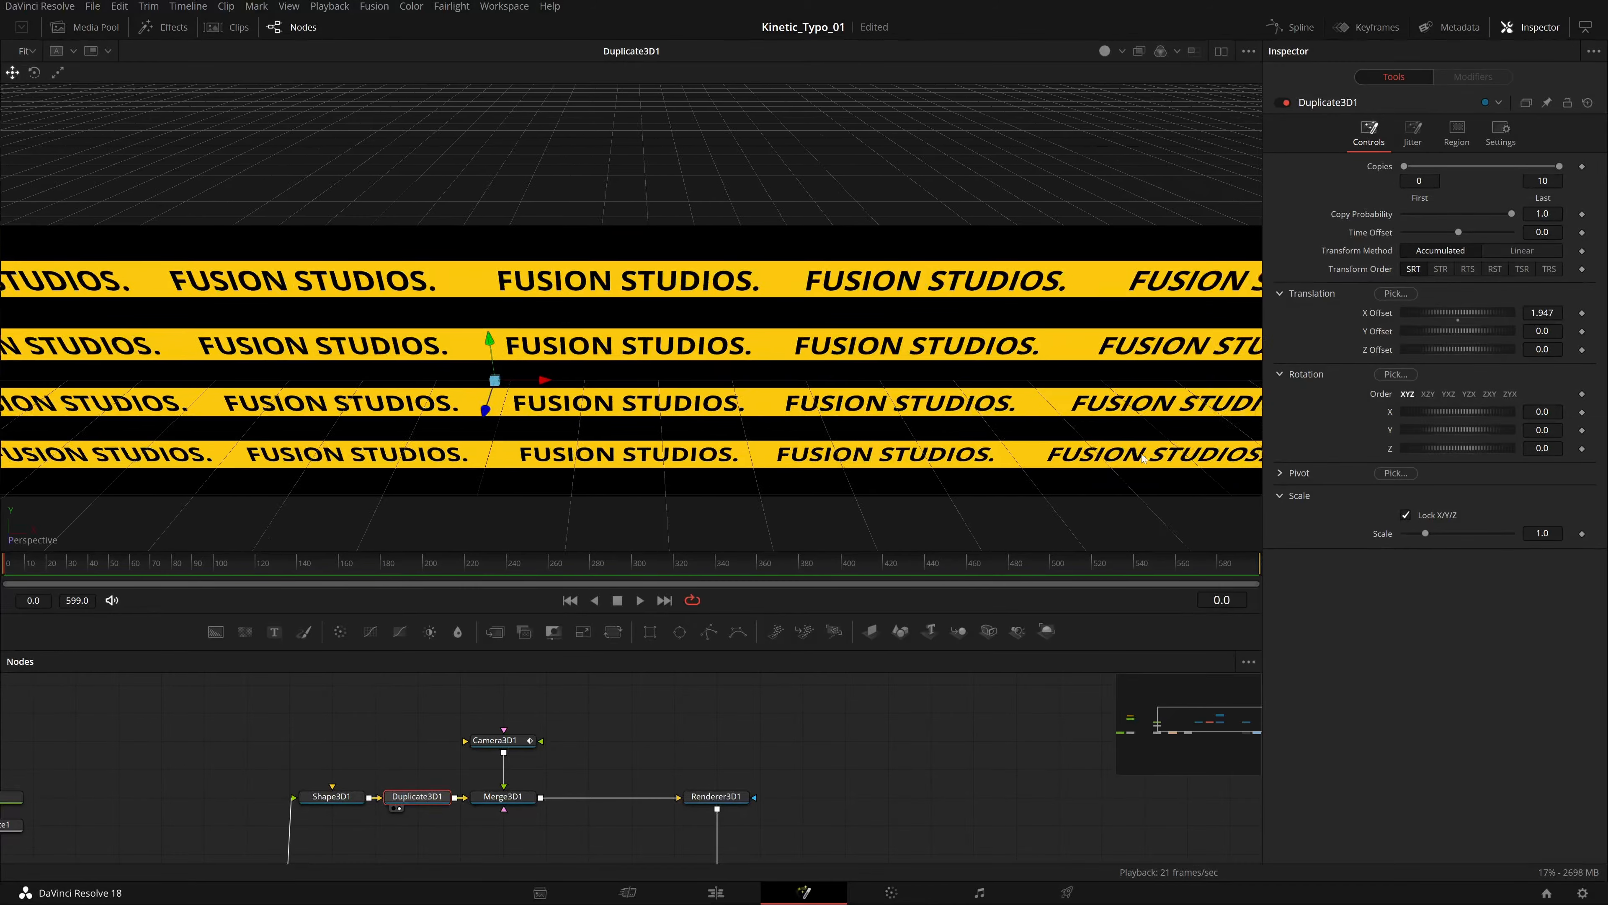
drag(1143, 458, 617, 453)
drag(196, 451, 1358, 453)
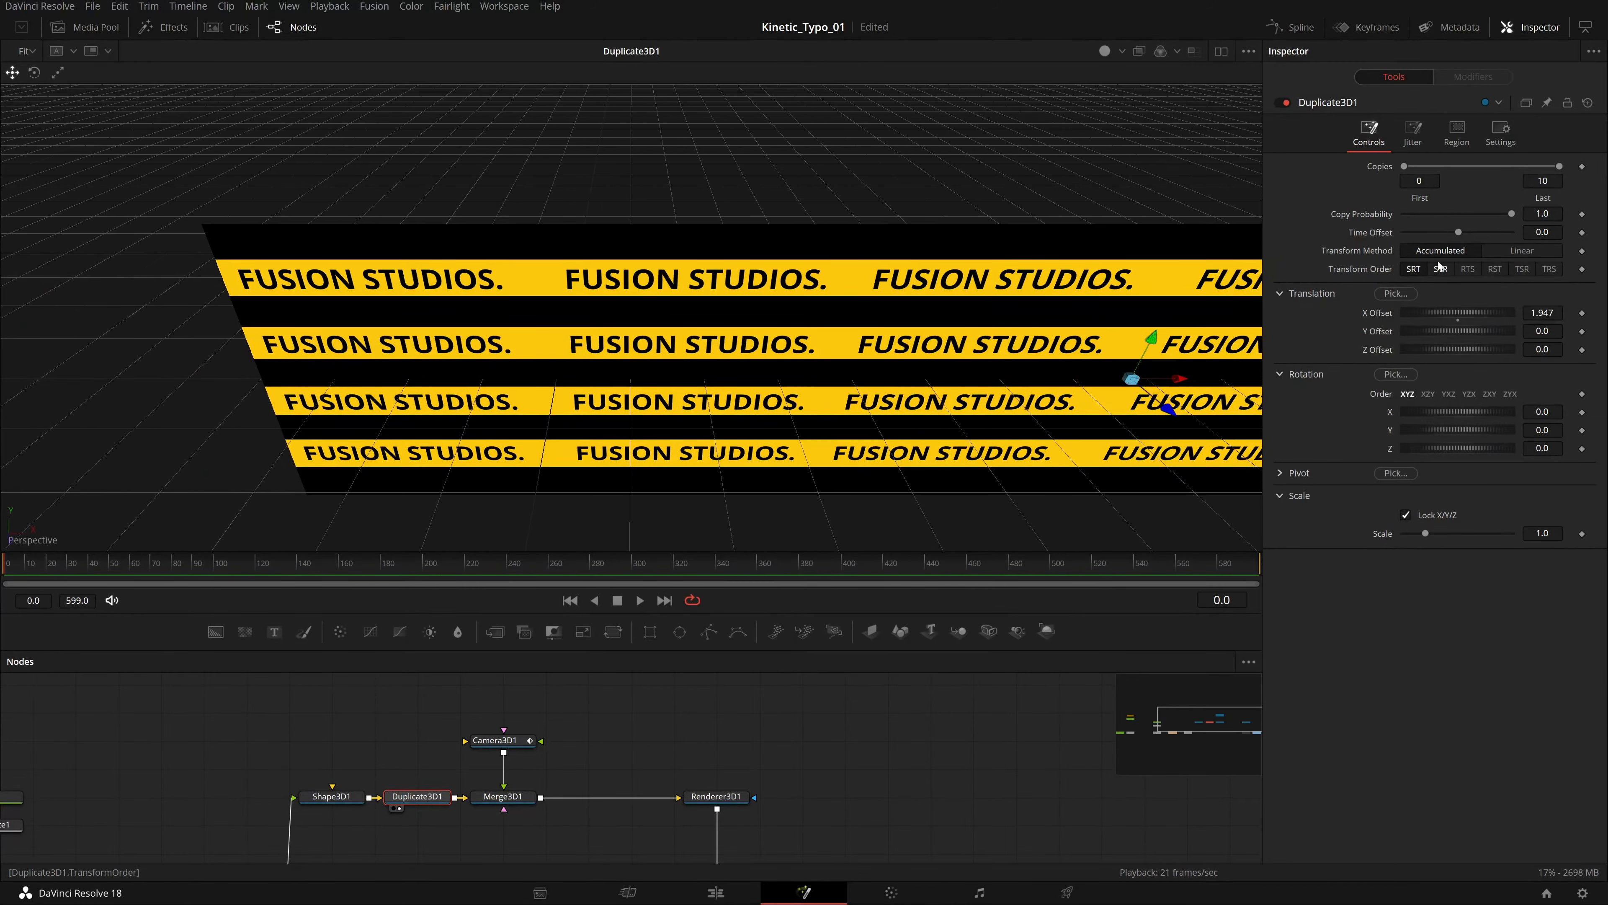
click(1284, 103)
click(1284, 103)
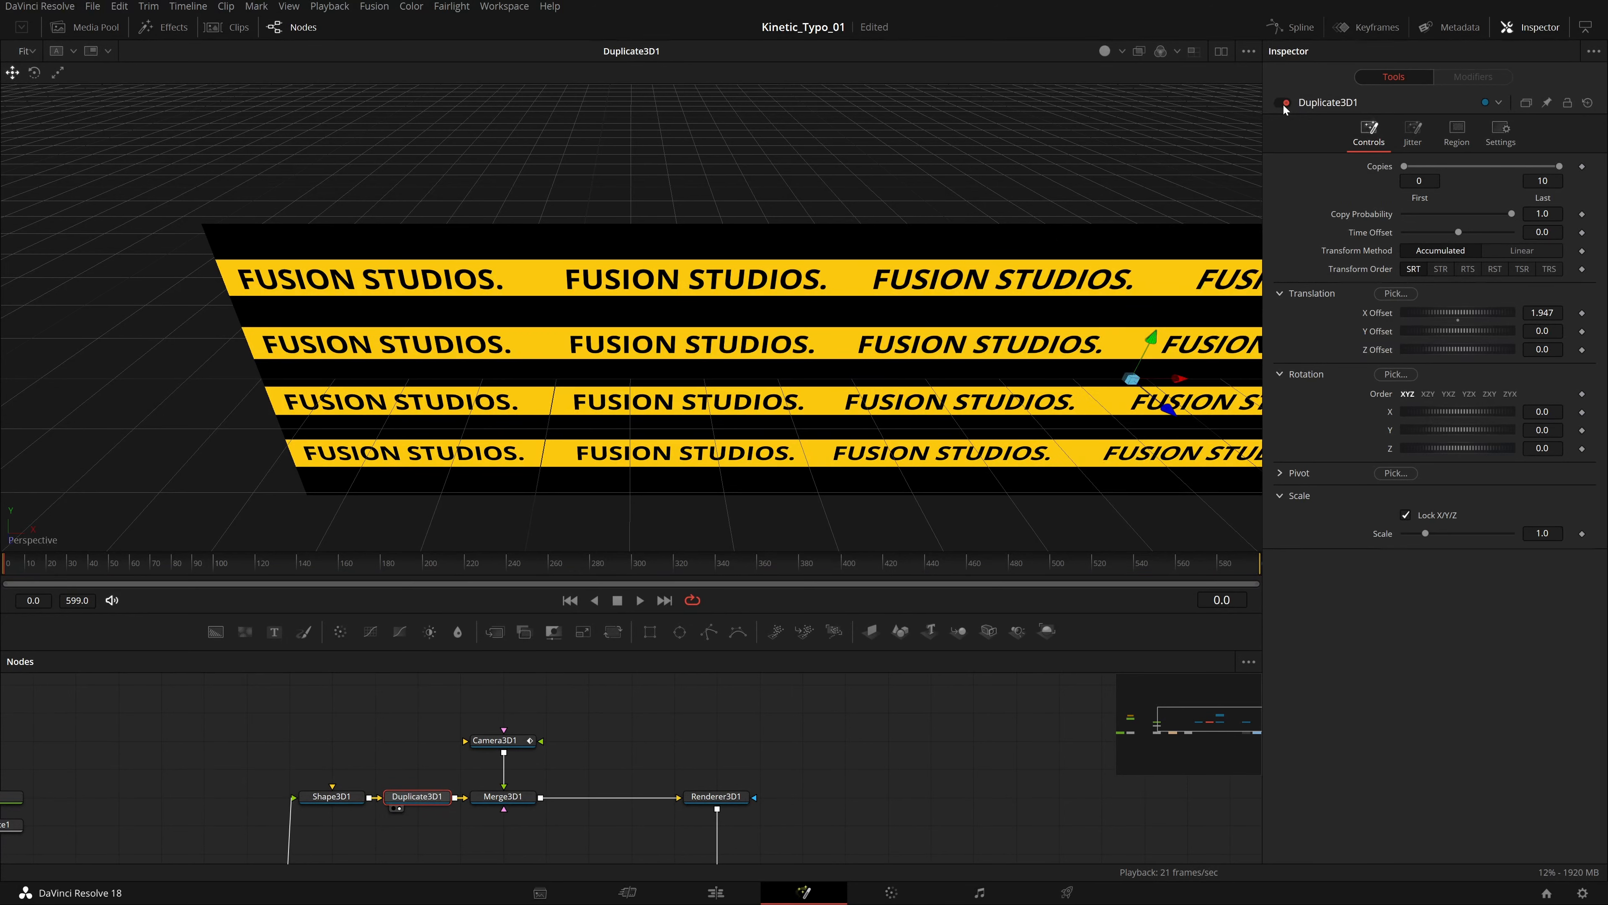
click(1283, 103)
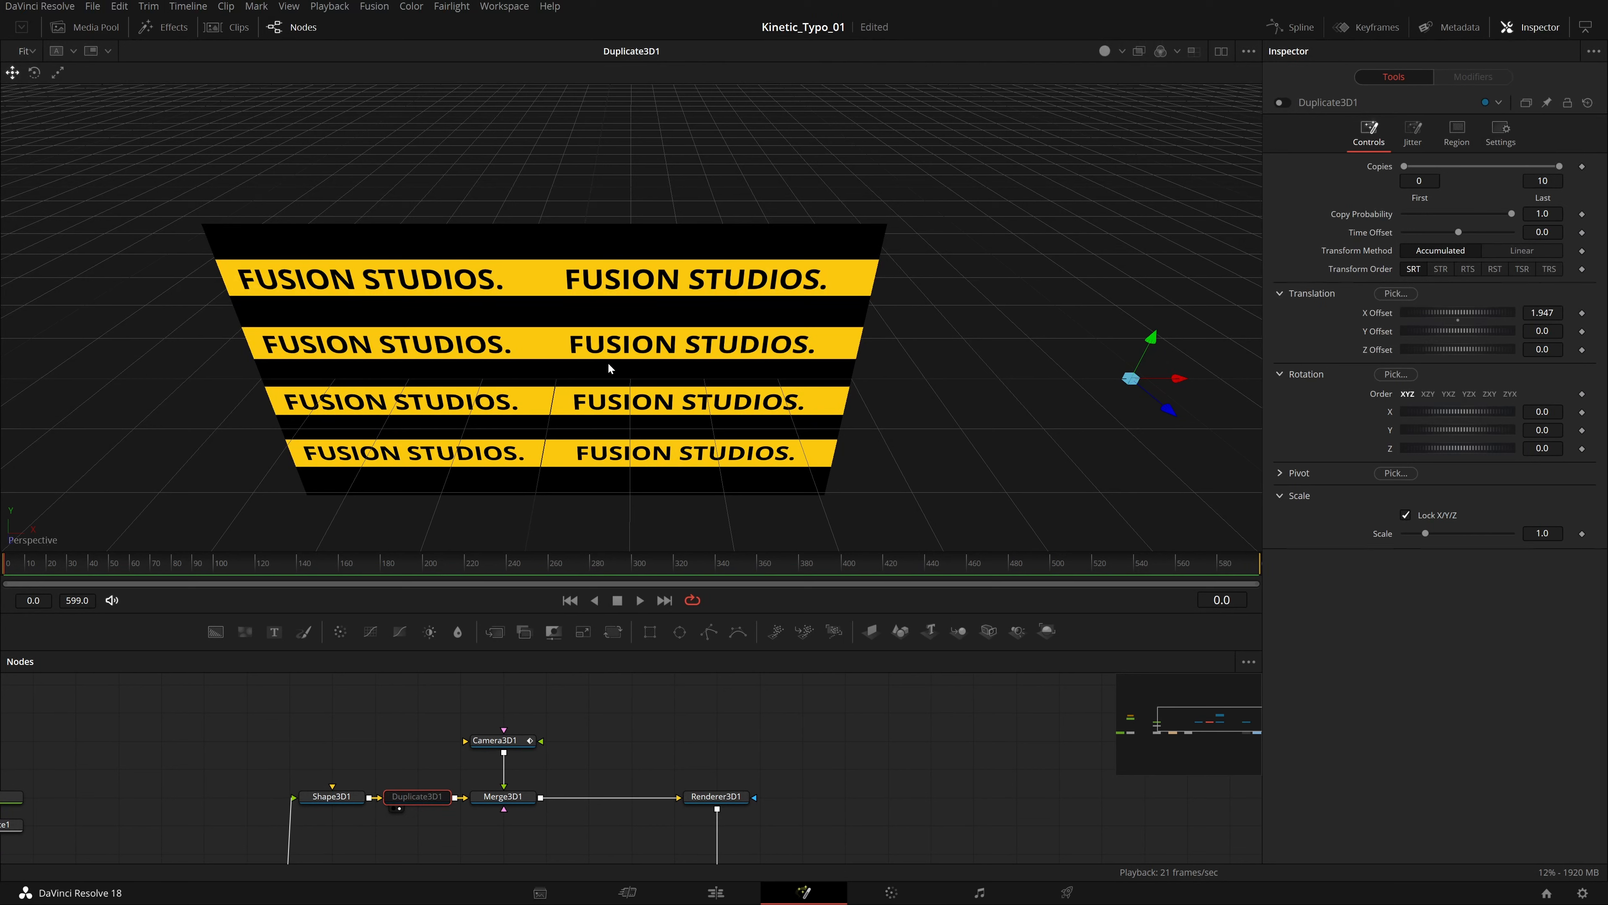
Load the Renderer3D1 output into the viewer and briefly play the camera animation.
drag(751, 333, 946, 369)
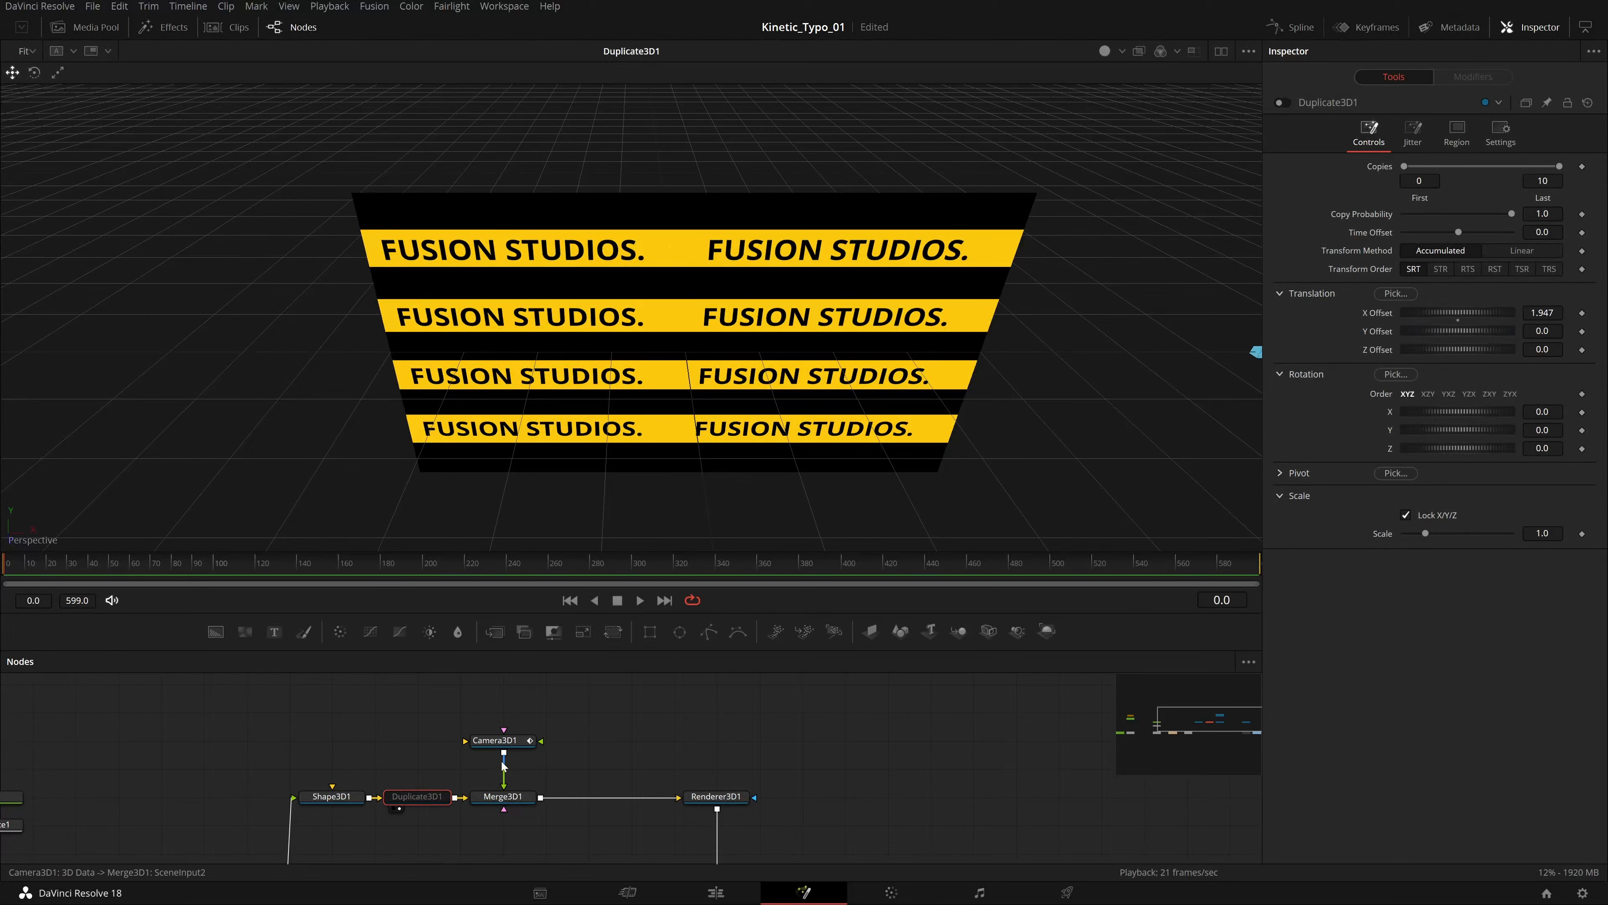
click(513, 746)
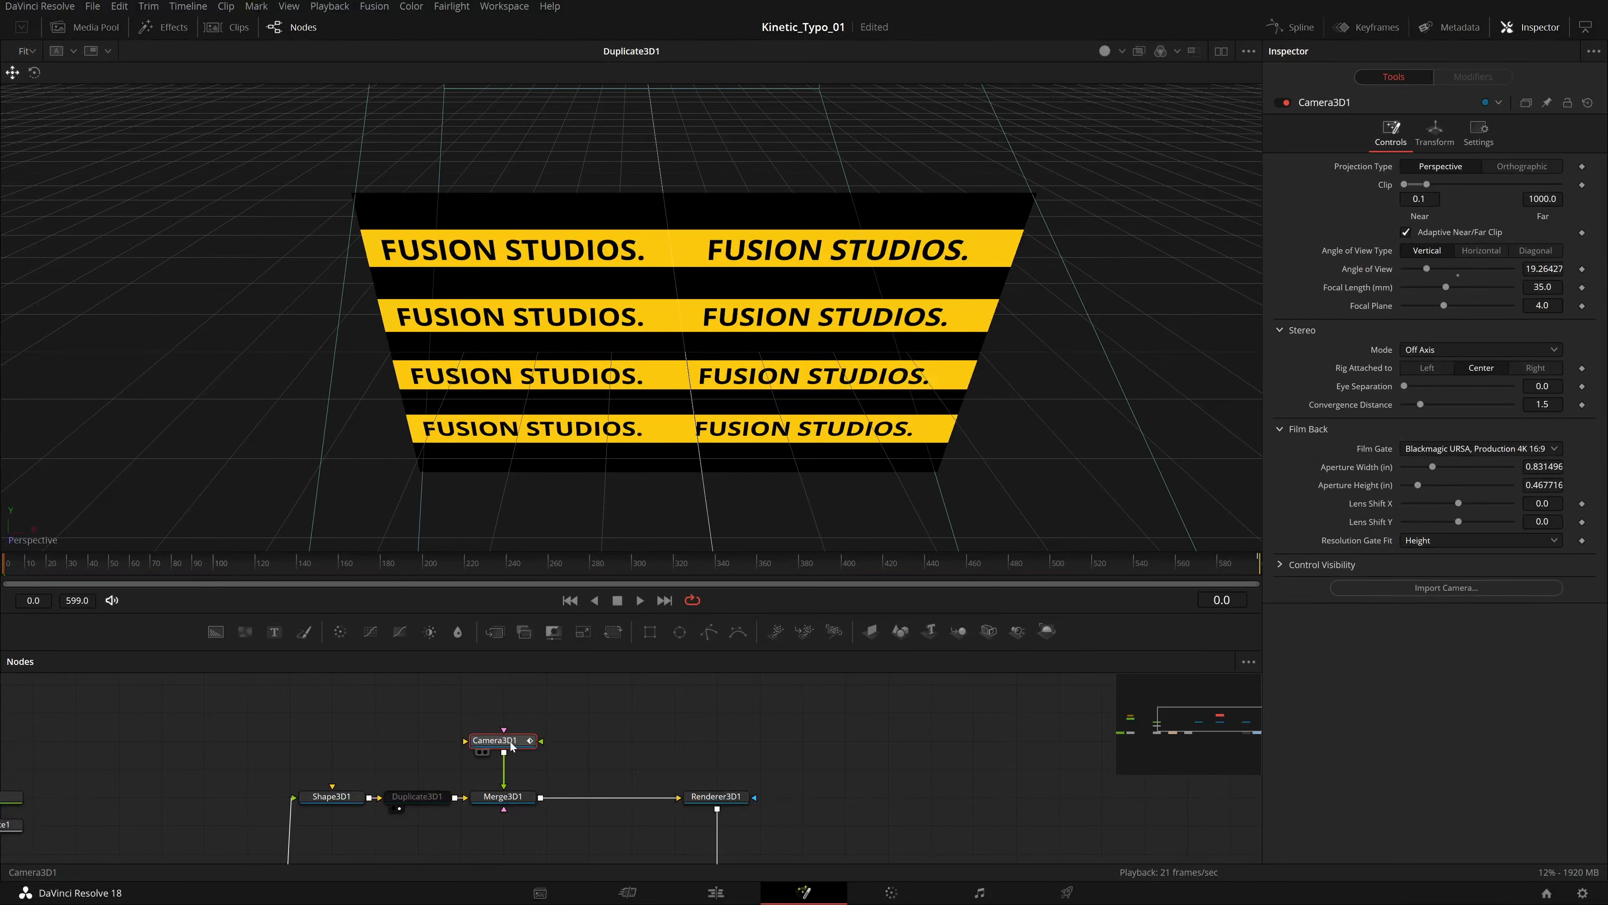
key(1)
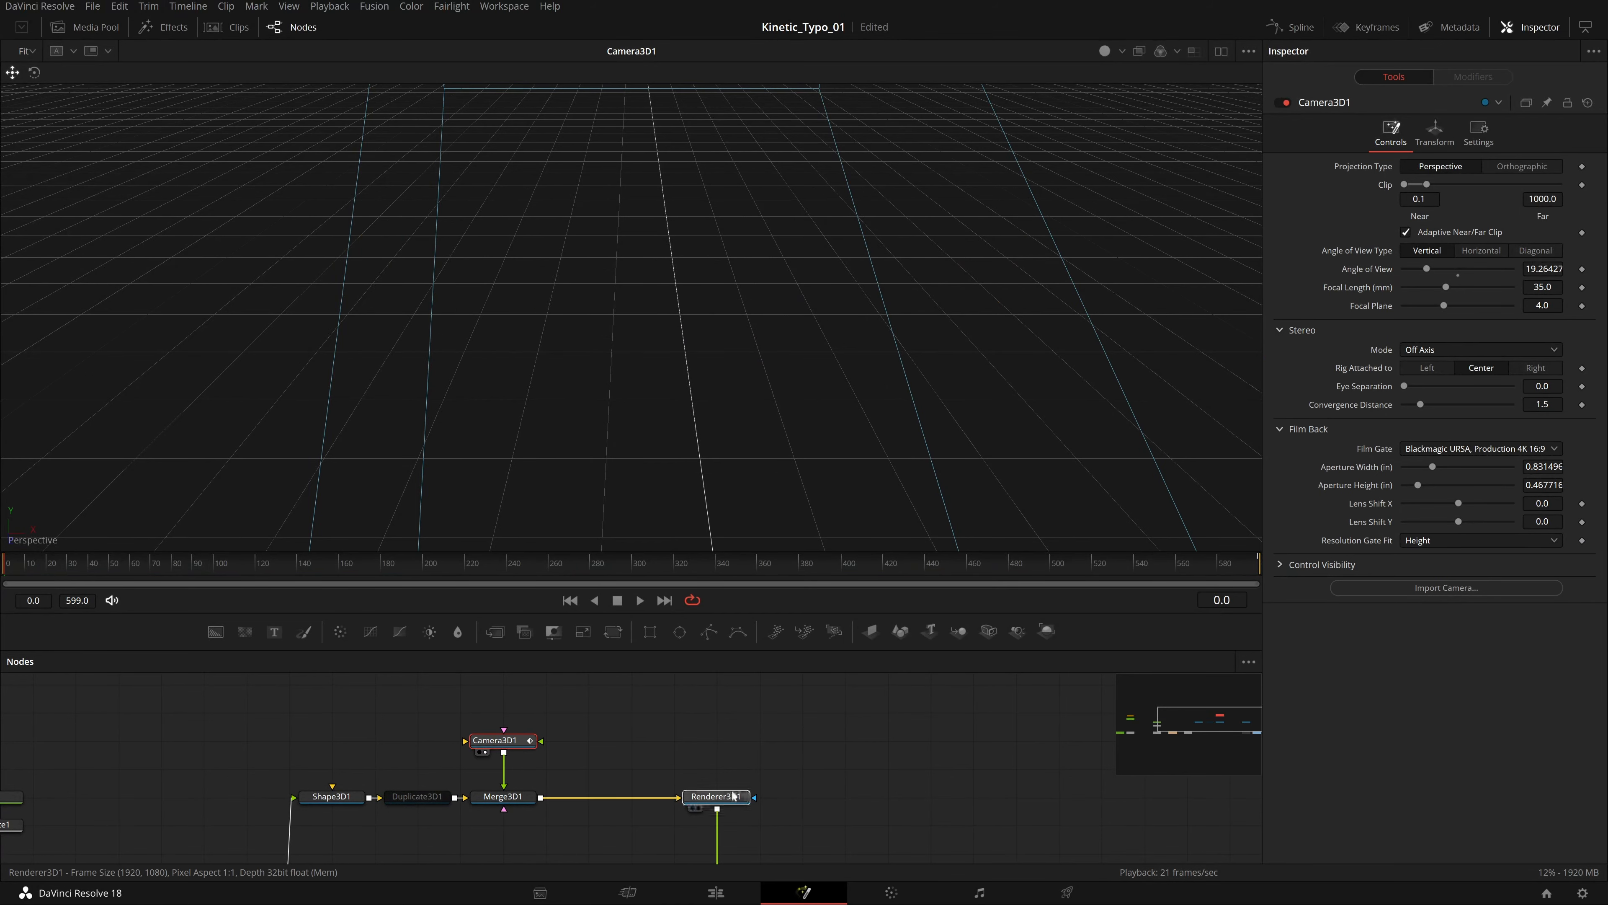
key(1)
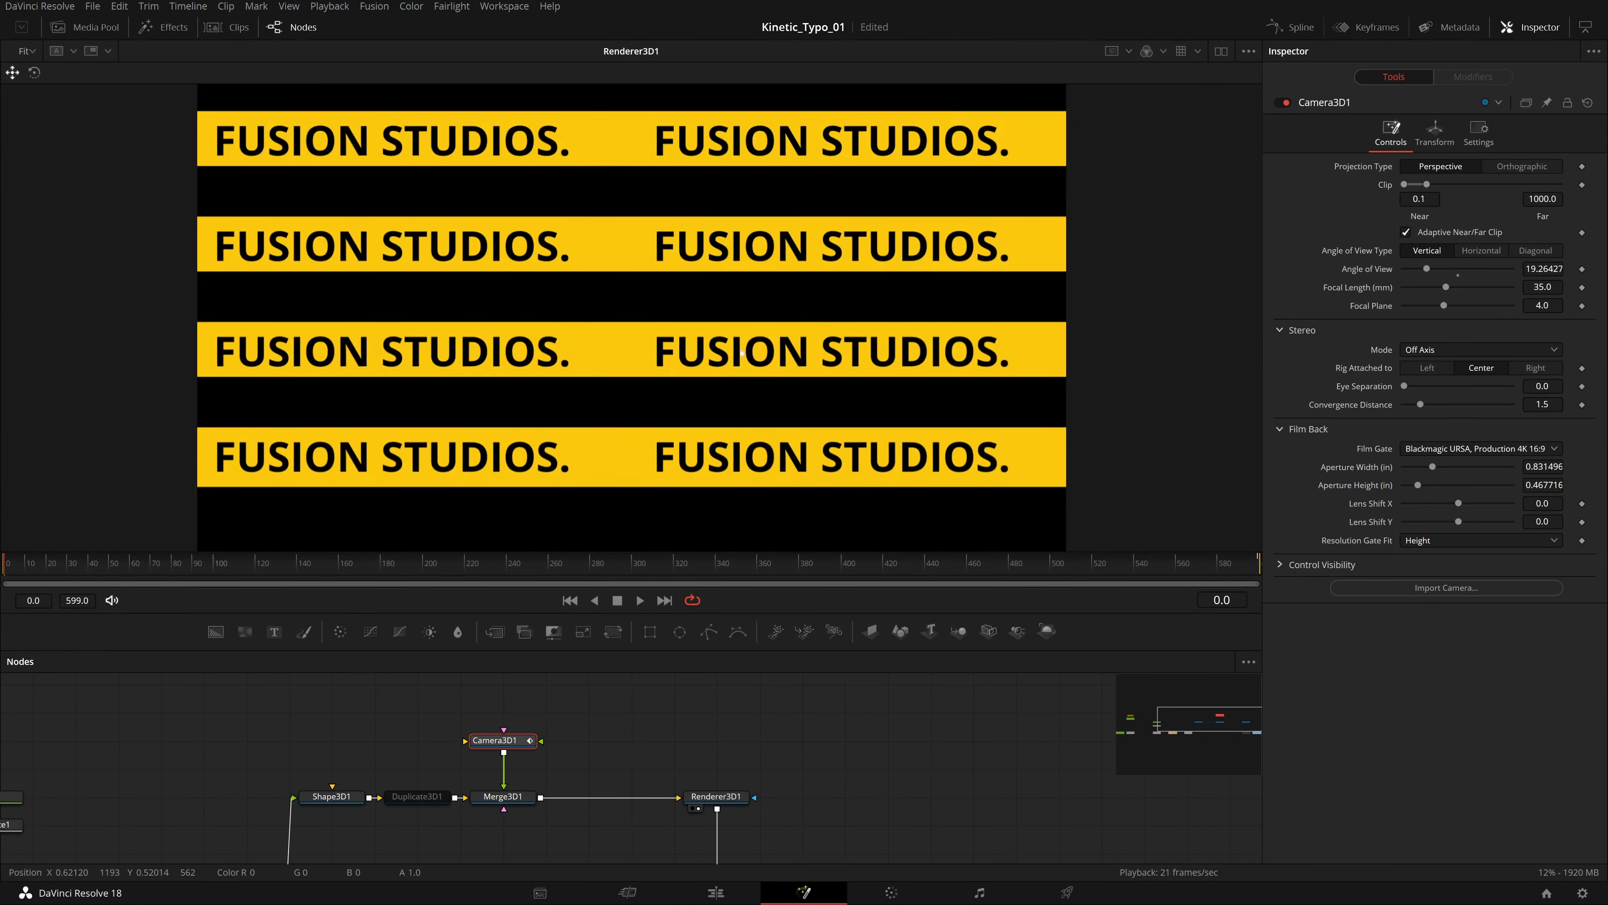
click(642, 600)
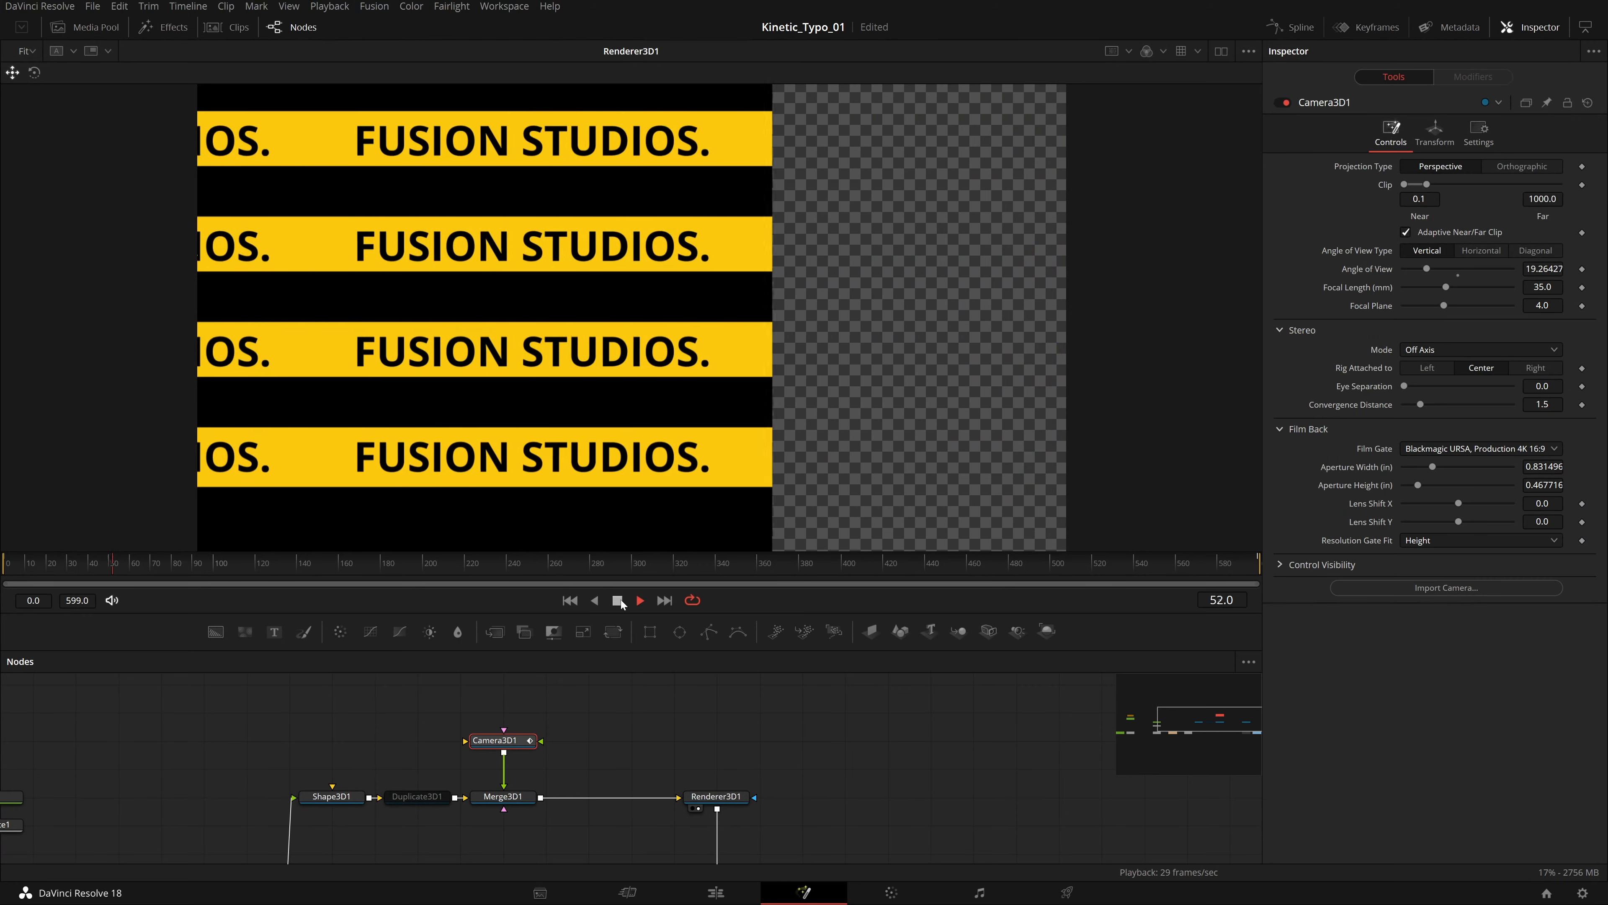
click(619, 599)
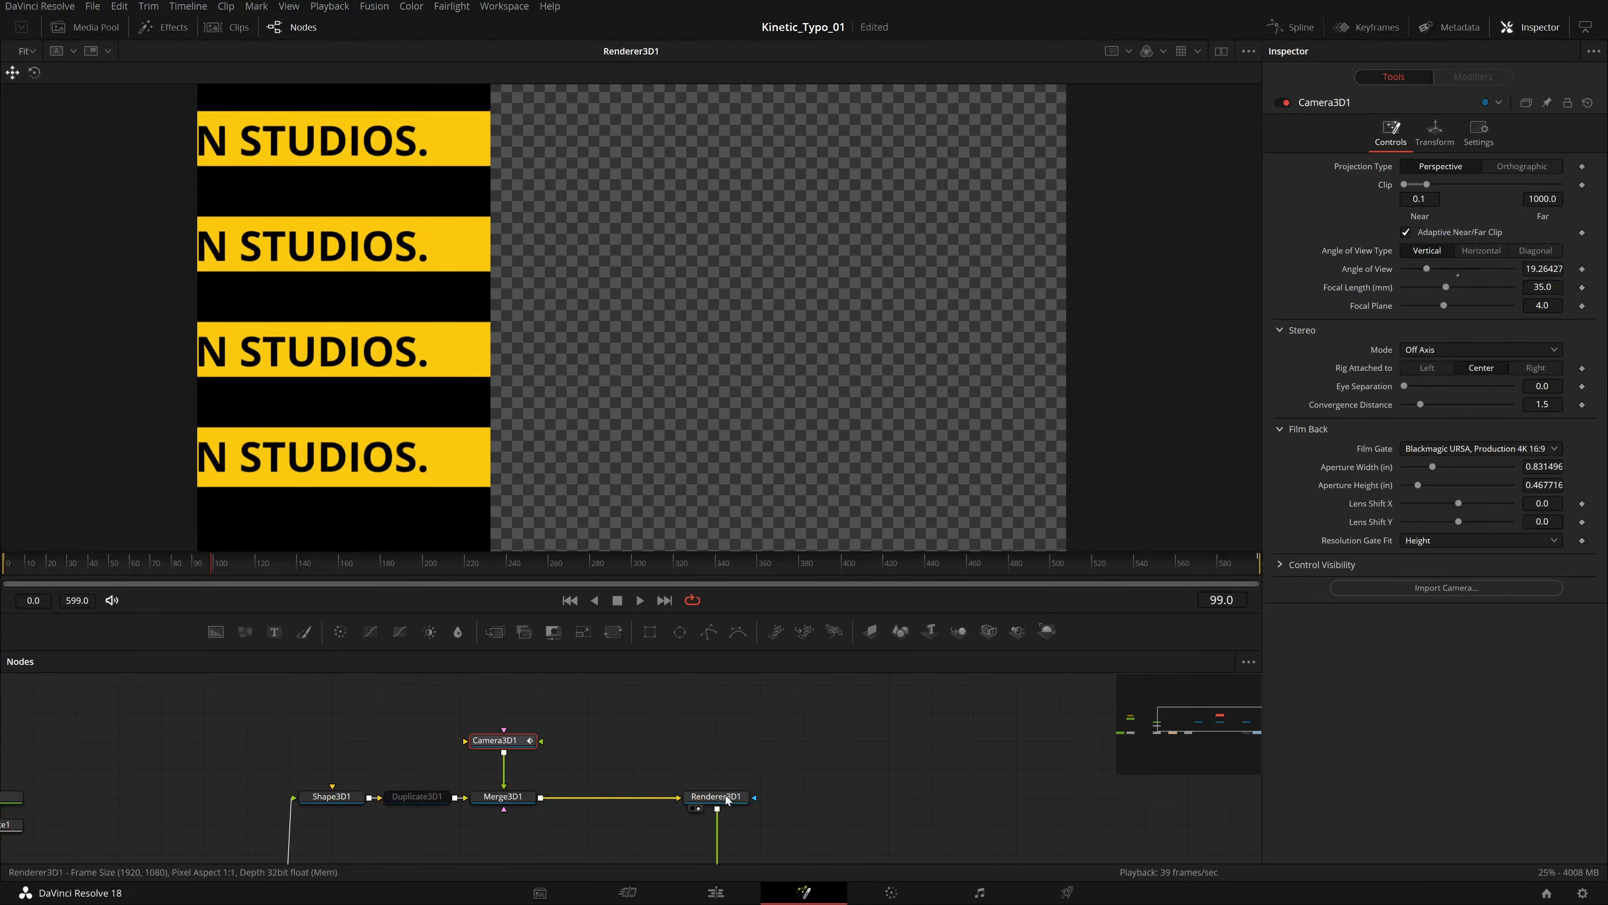
View Merge3D1 in the viewer and zoom out to examine the camera's position relative to the text strips.
key(1)
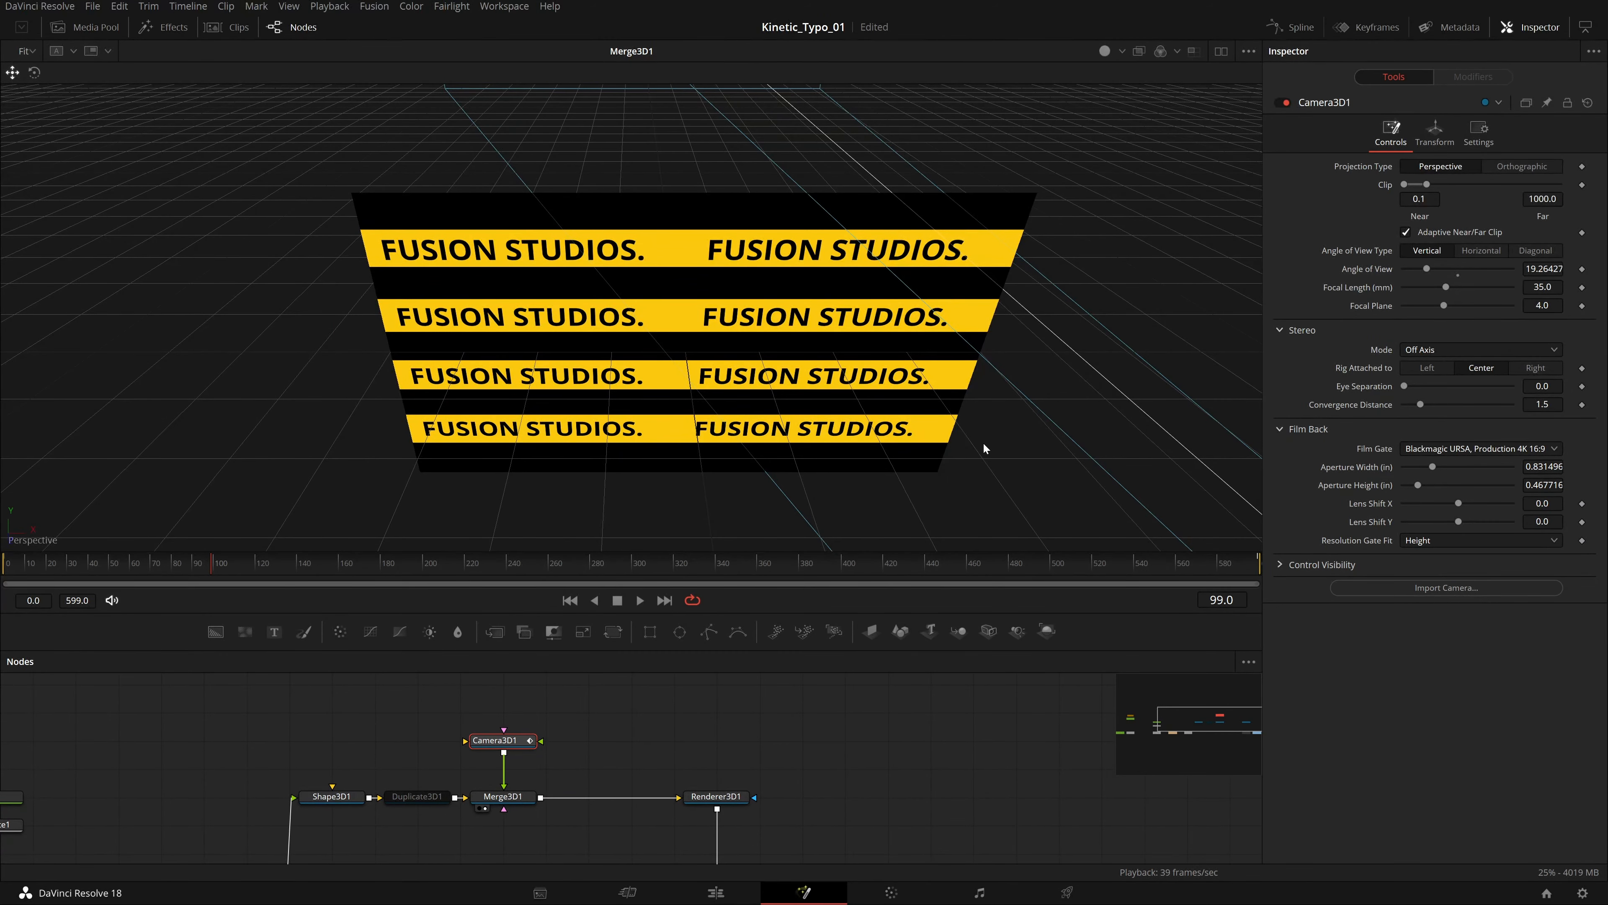
scroll(983, 444, down, 7)
scroll(983, 443, up, 2)
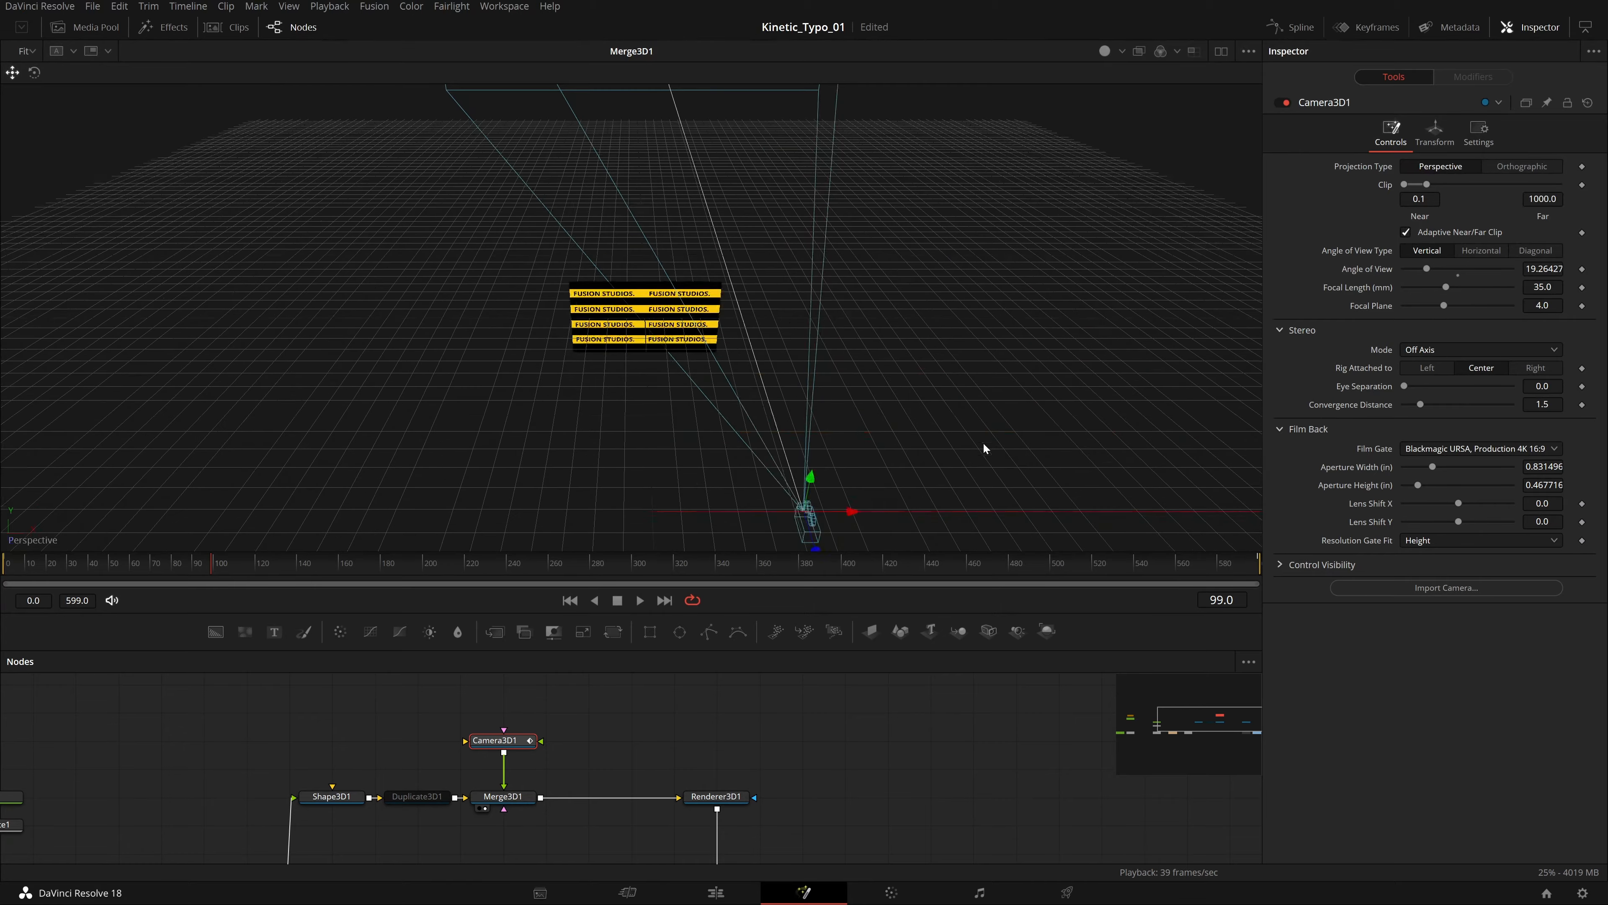
scroll(984, 444, down, 2)
drag(884, 404, 781, 366)
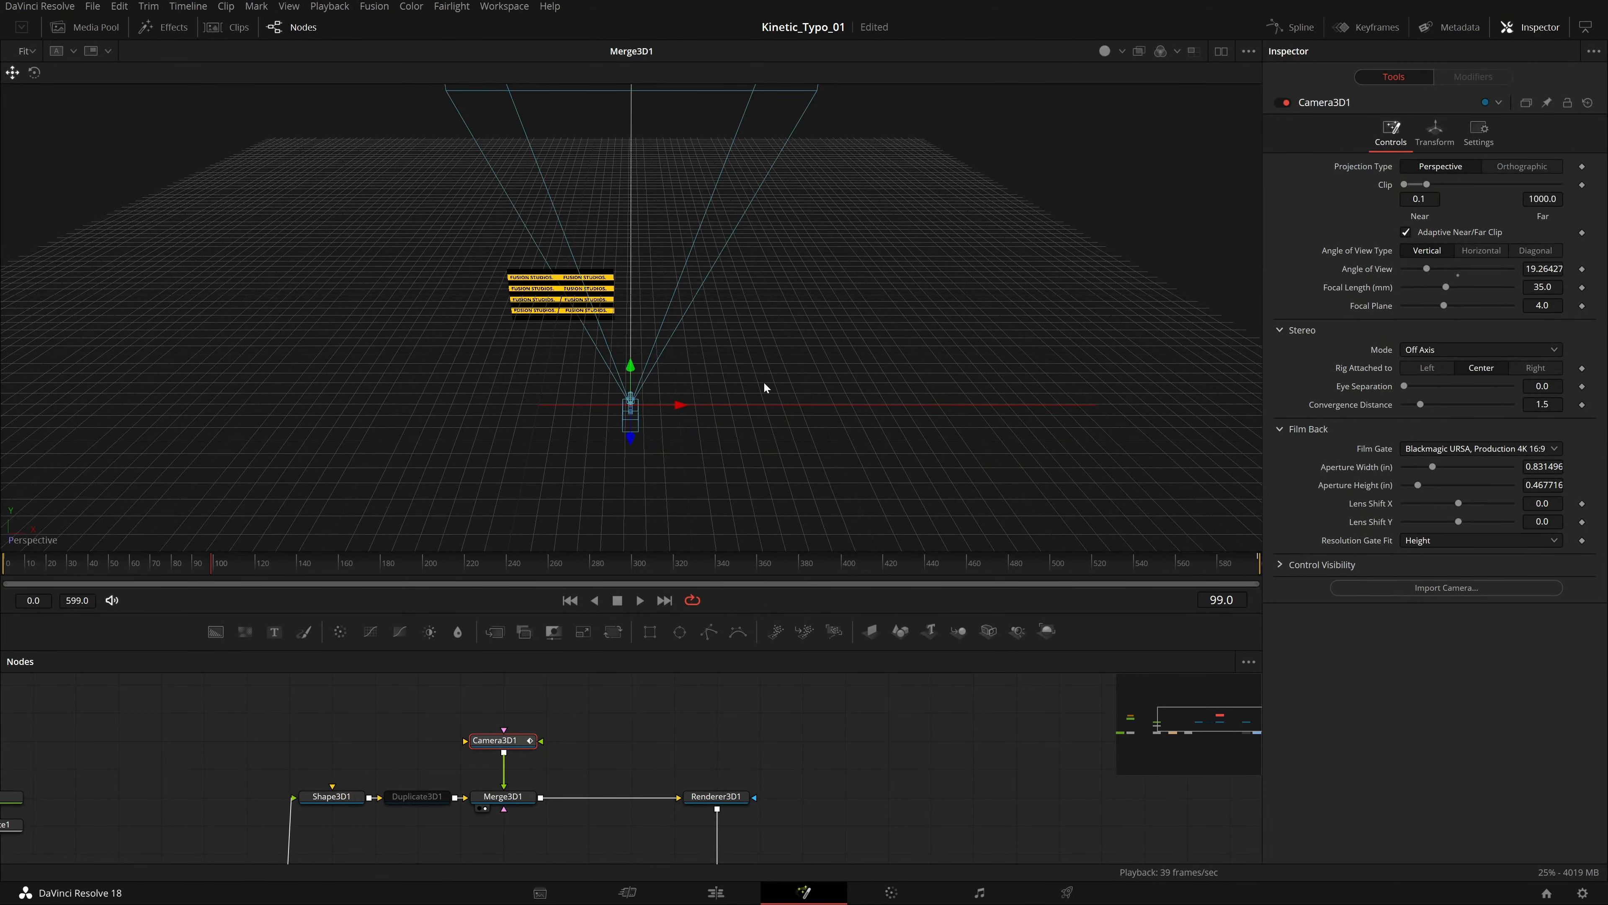
mouse_move(764, 383)
mouse_down()
mouse_move(556, 427)
mouse_move(474, 381)
mouse_move(805, 410)
mouse_move(523, 372)
mouse_move(848, 386)
mouse_move(687, 379)
mouse_move(794, 380)
mouse_move(764, 392)
mouse_up()
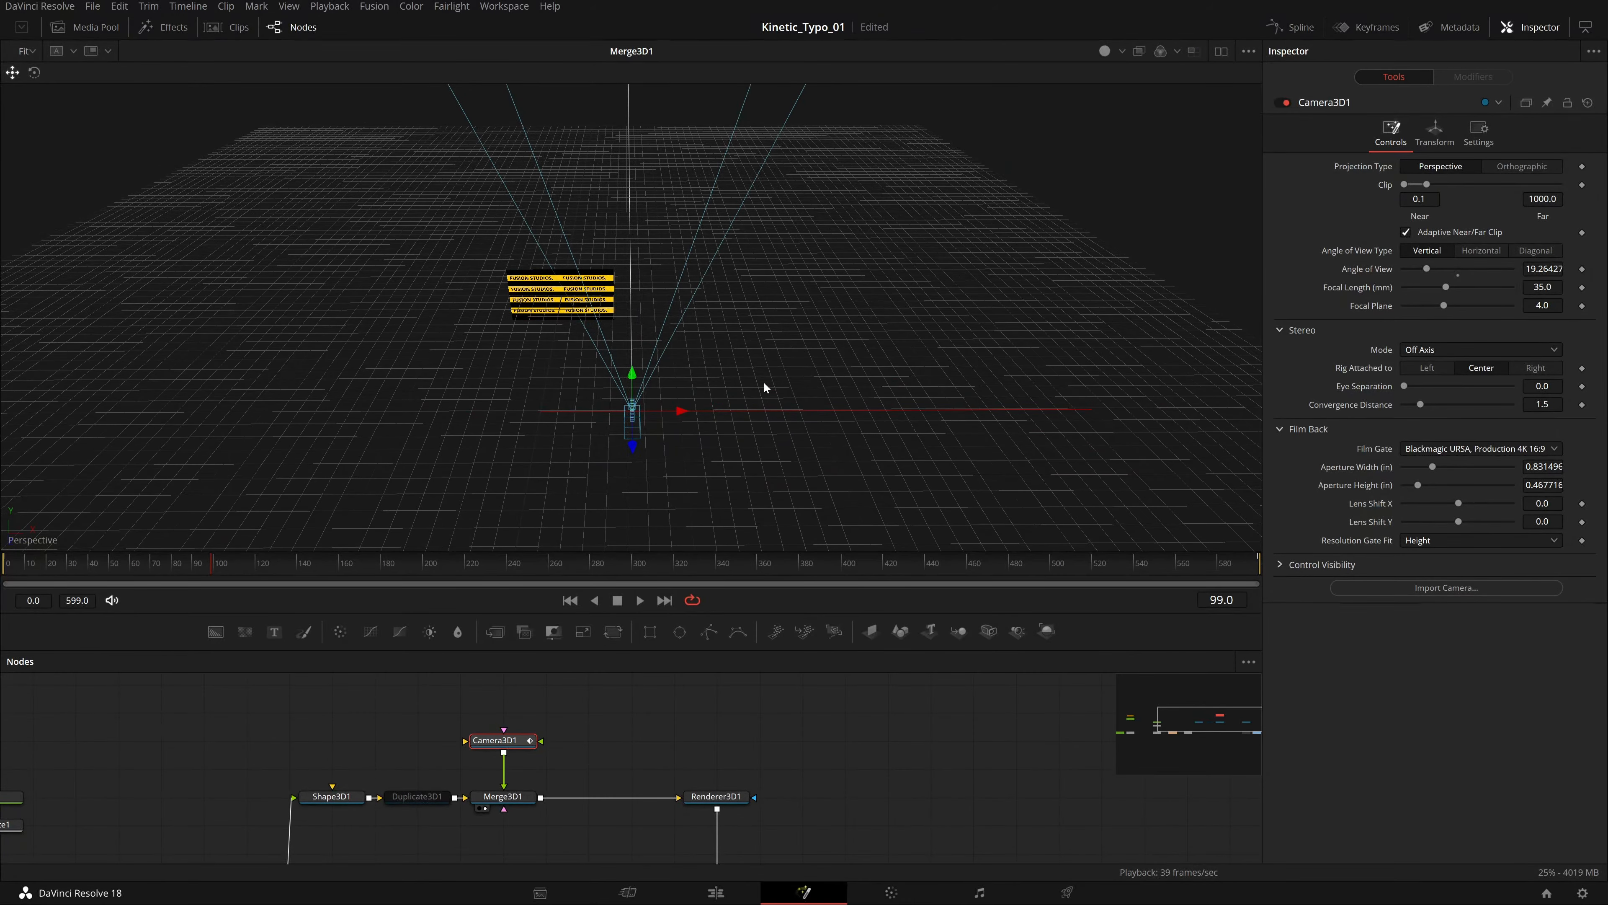
scroll(764, 386, down, 5)
scroll(765, 387, up, 6)
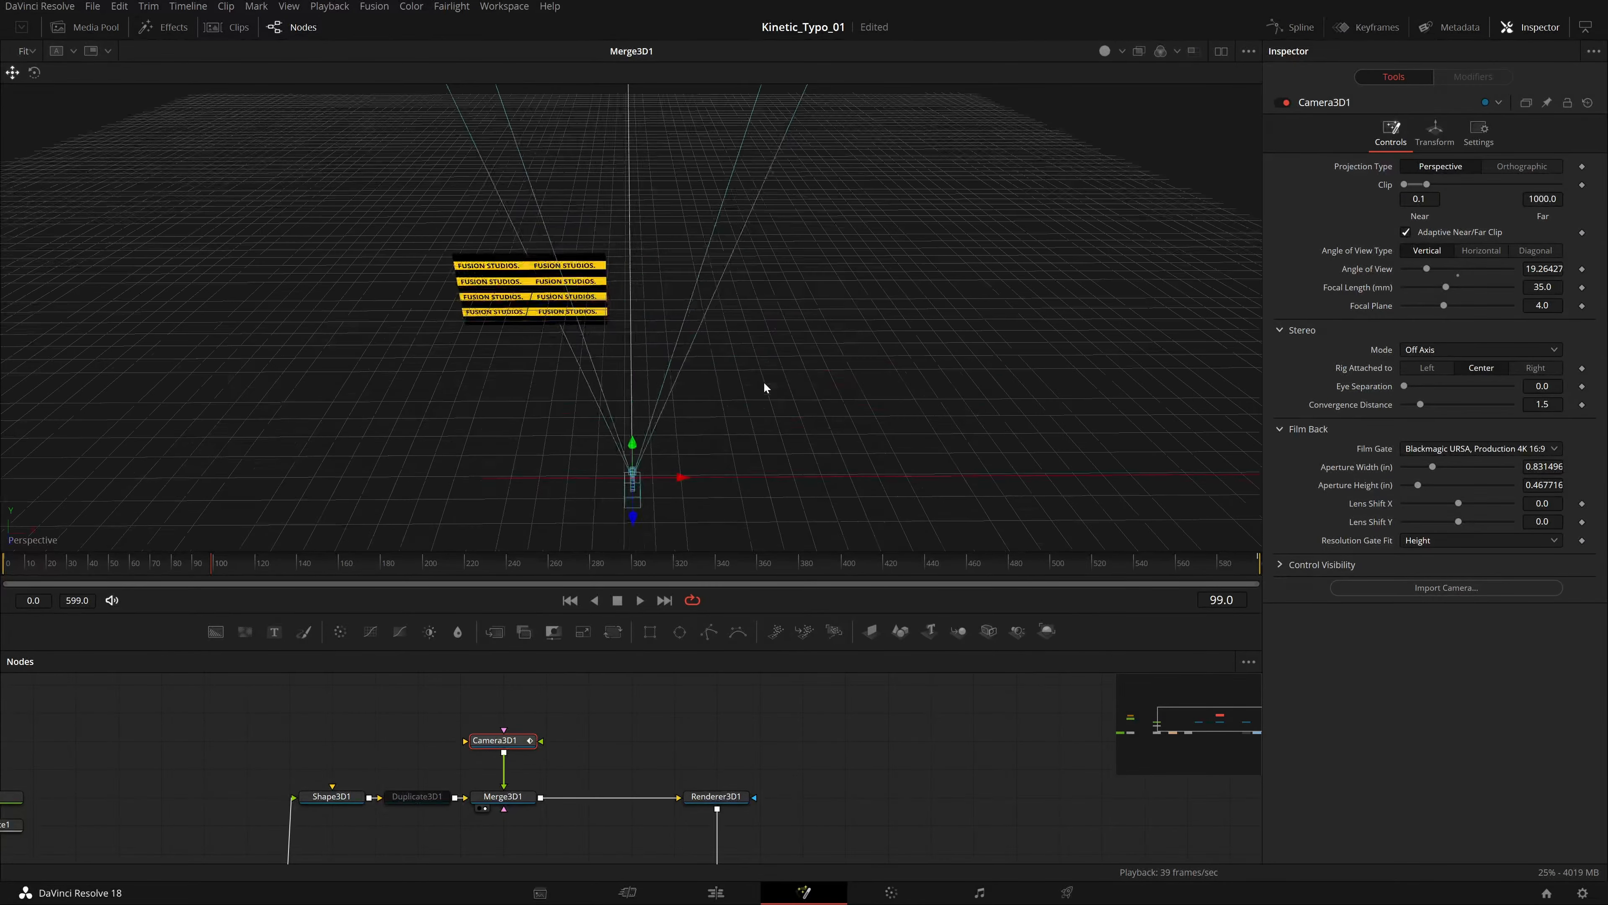
scroll(764, 383, down, 5)
scroll(764, 384, up, 4)
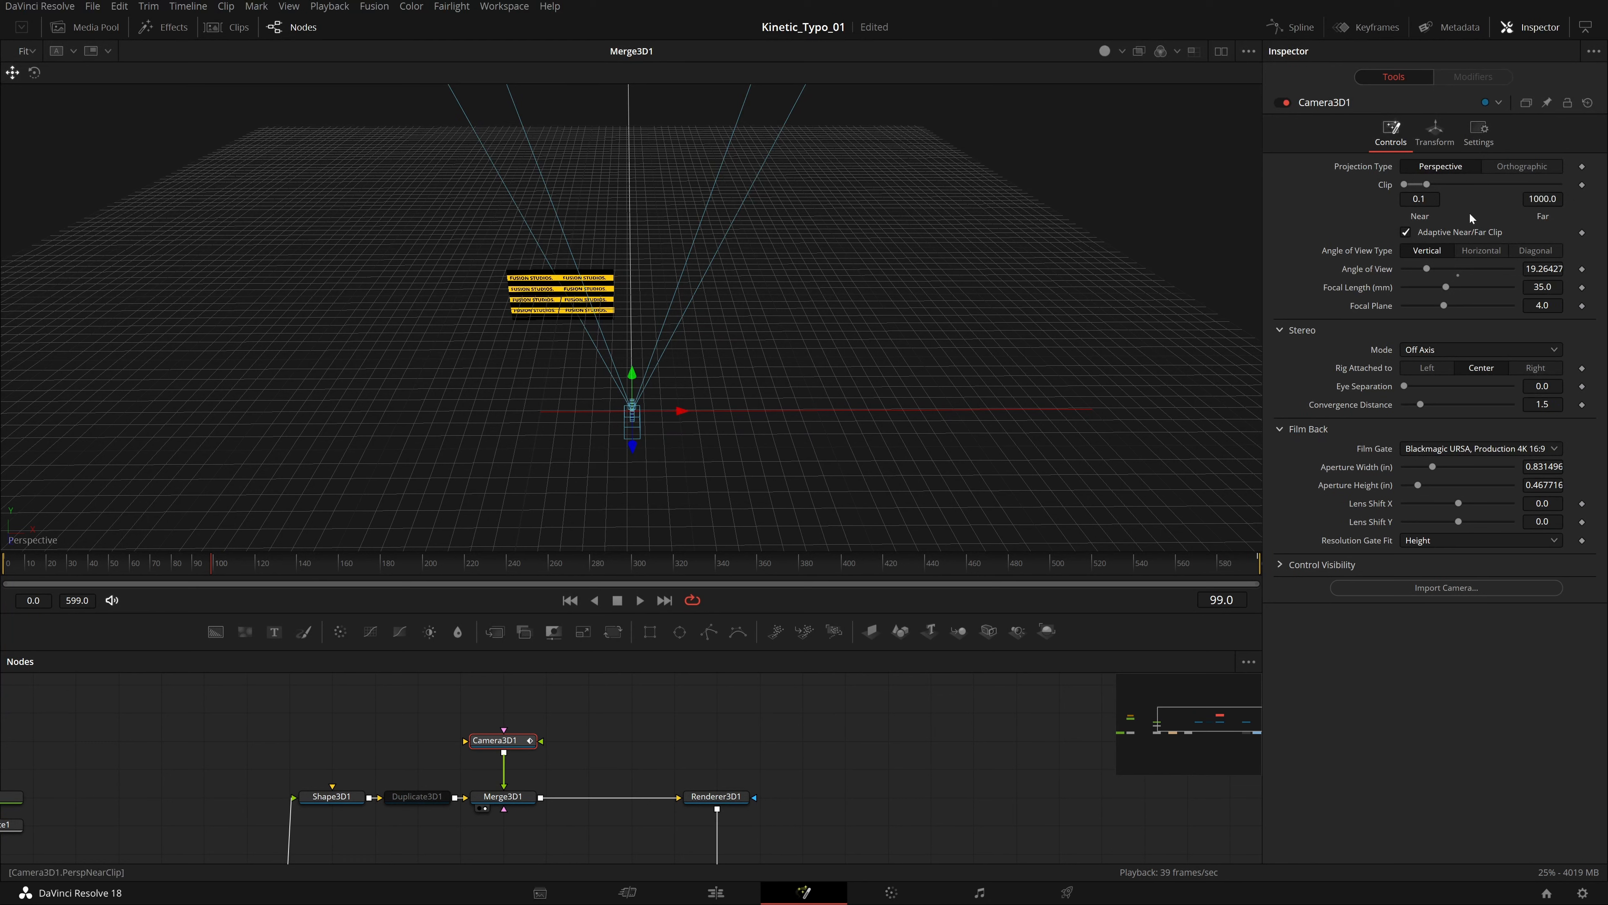
Open the camera's transform settings and jump to the previous X translation keyframe.
click(1435, 130)
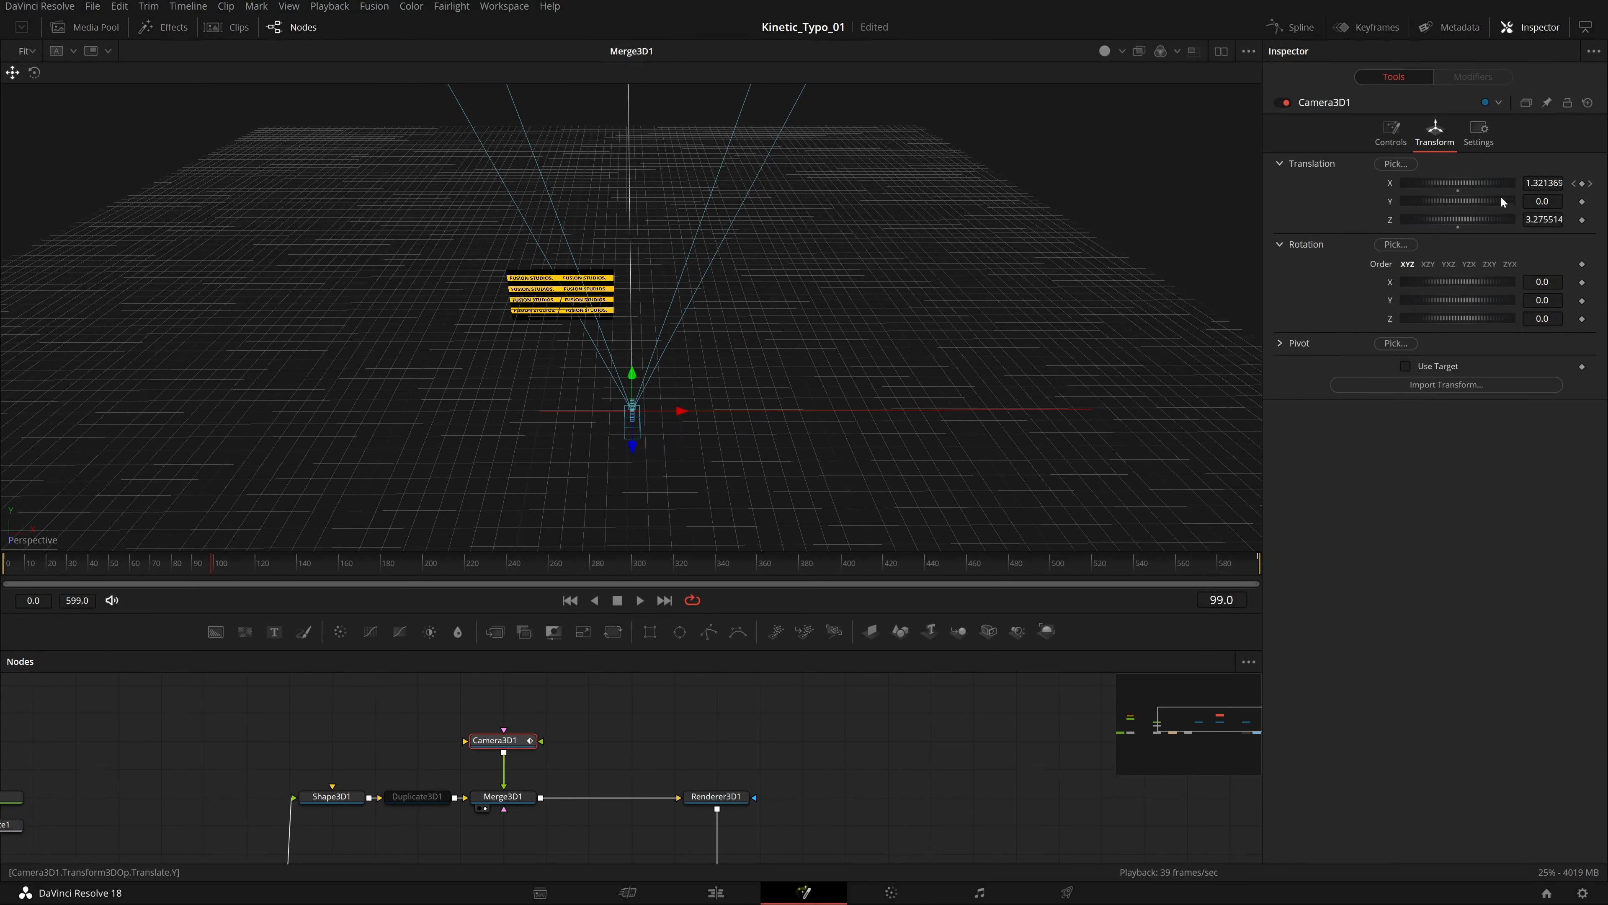
click(1574, 183)
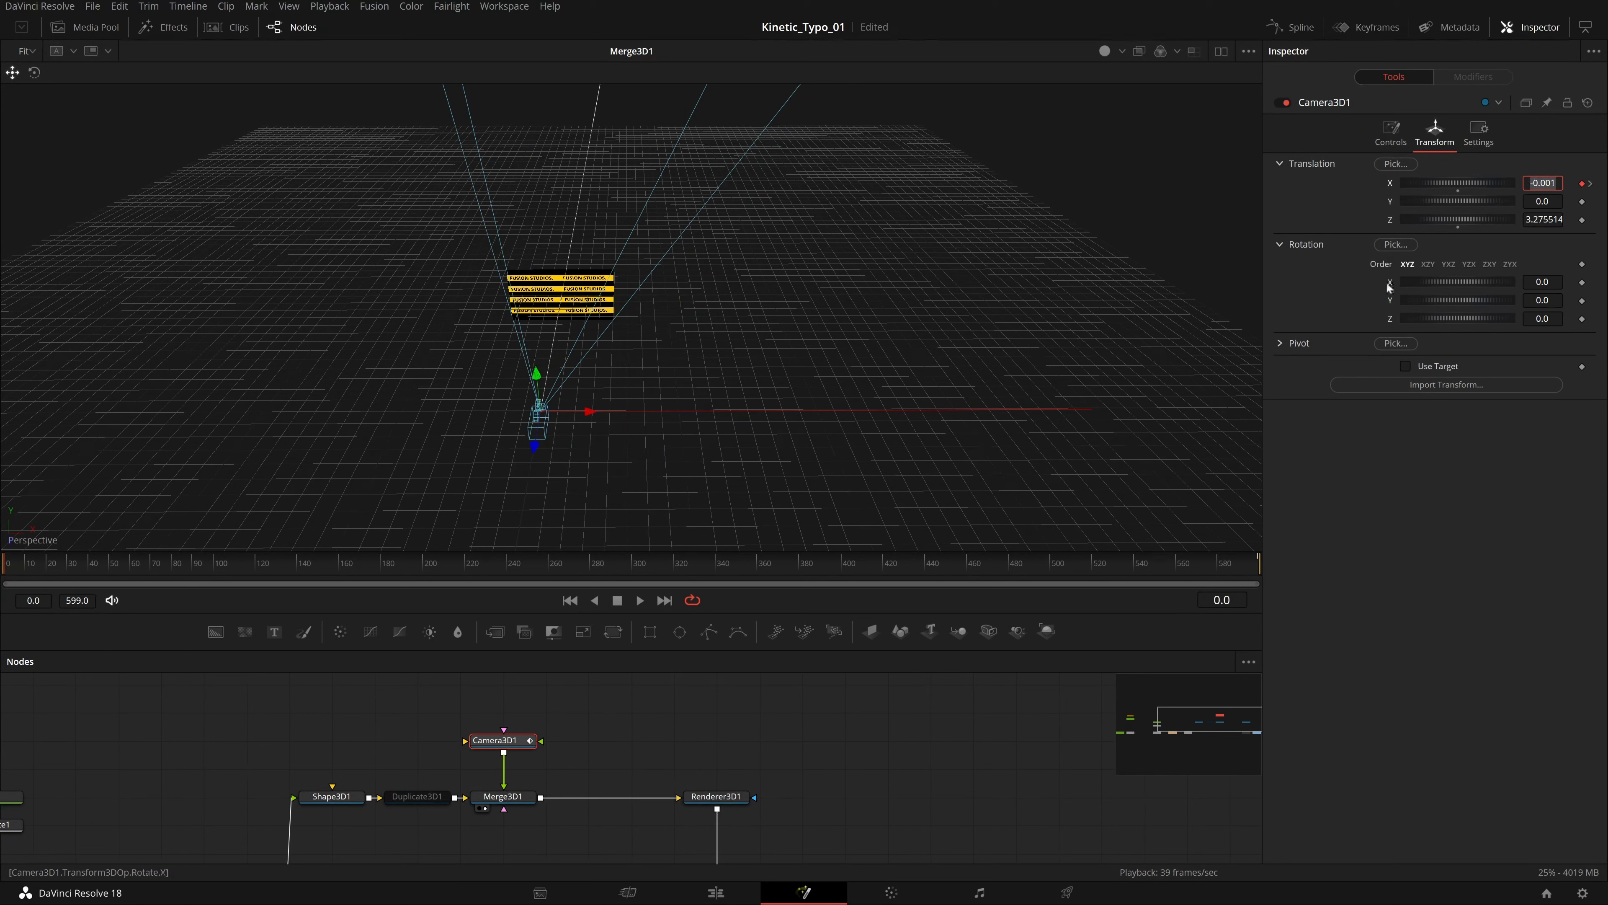
drag(1424, 220, 1361, 220)
key(ctrl+z)
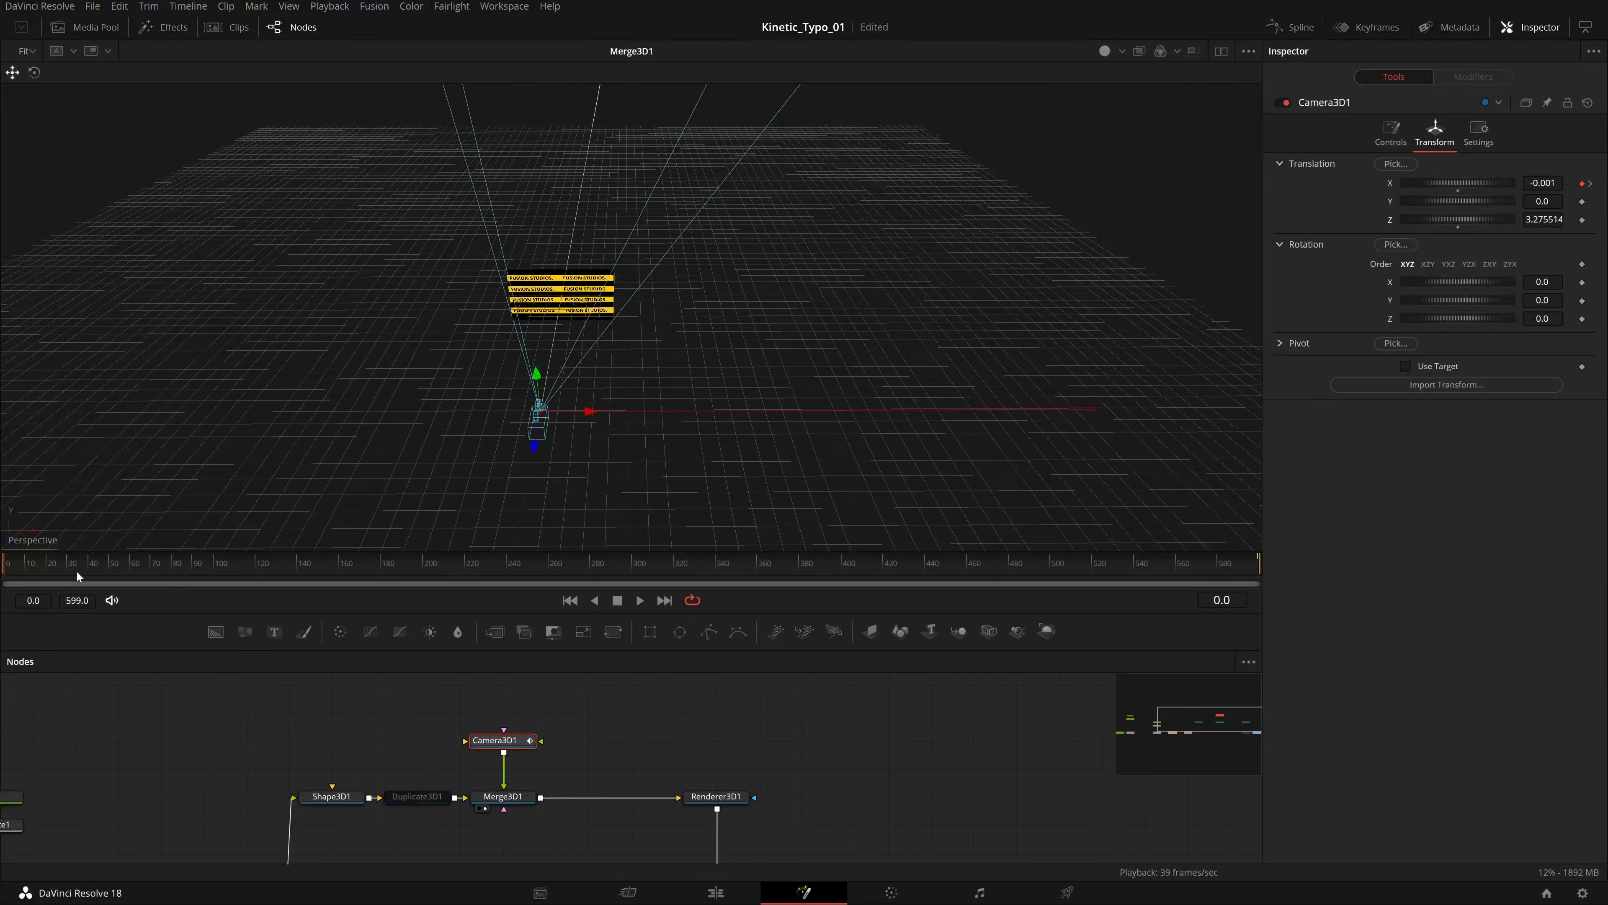
Load Renderer3D1 into the viewer and scrub the timeline to preview the camera move.
mouse_move(6, 569)
mouse_down()
mouse_move(117, 578)
mouse_move(6, 579)
mouse_up()
drag(9, 570, 2, 681)
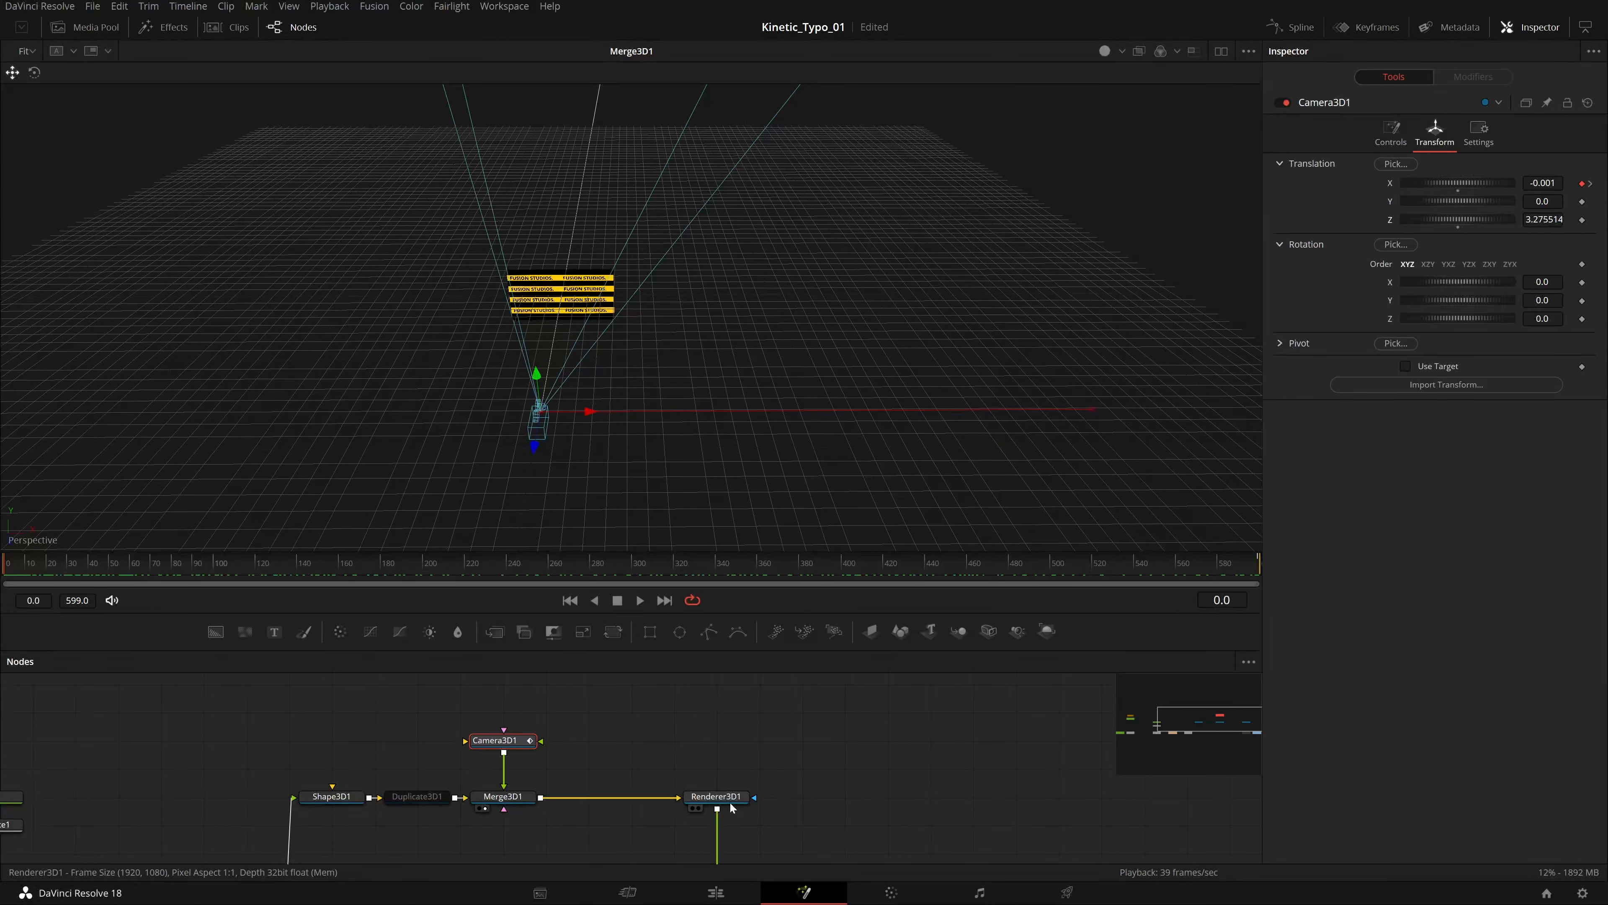
drag(729, 801, 756, 374)
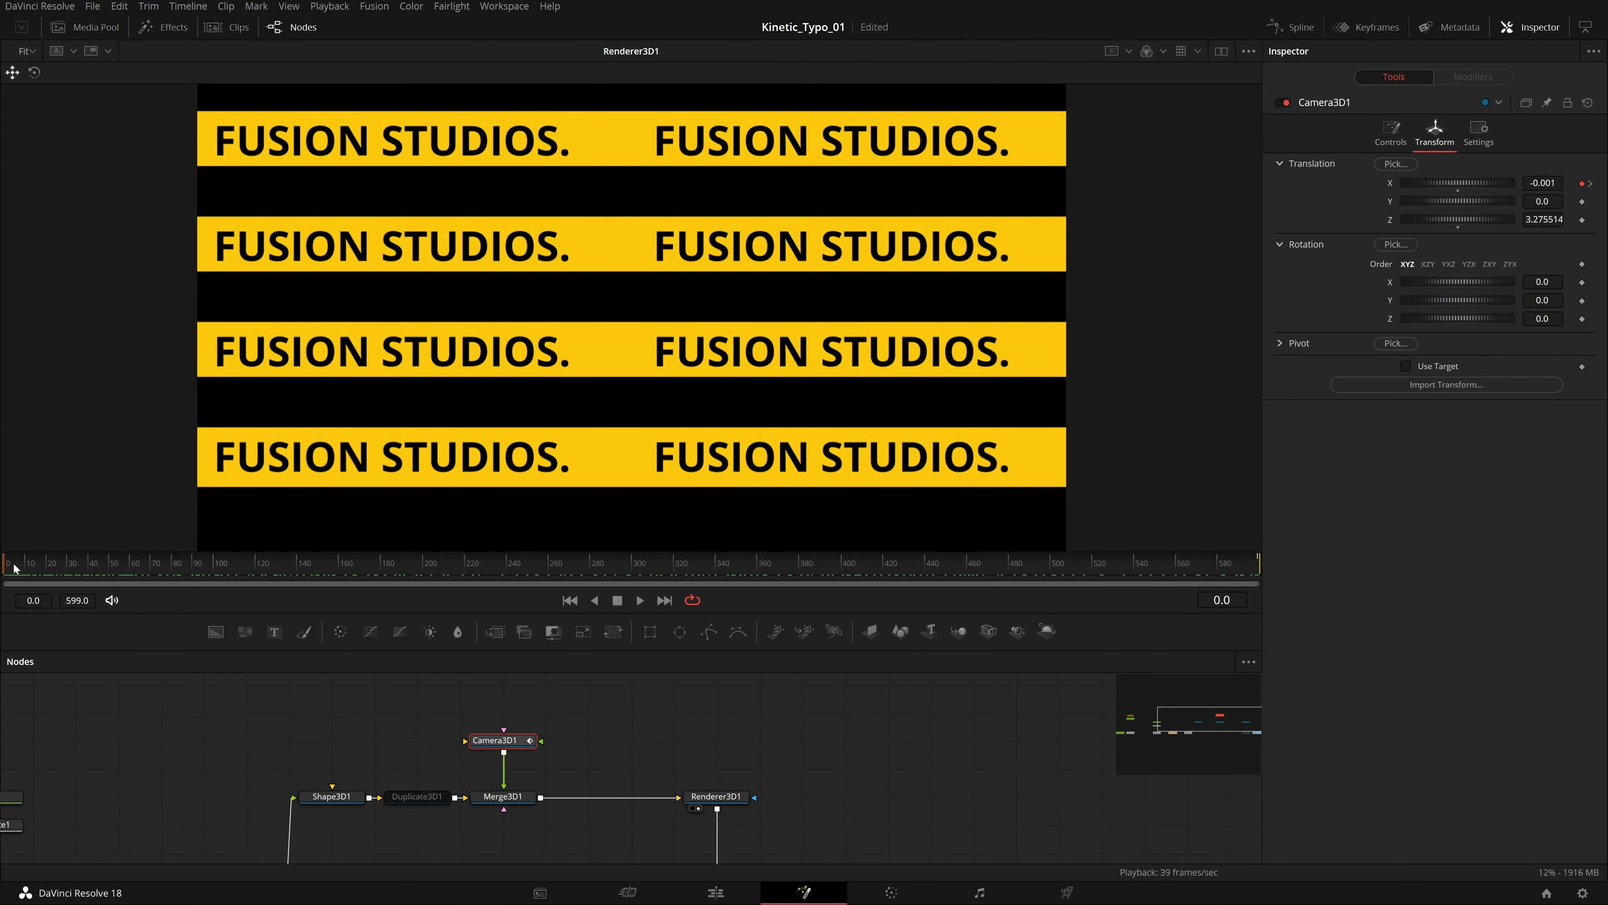
drag(14, 568, 607, 564)
drag(1233, 618, 2, 701)
Load Duplicate3D1 into the viewer and re-enable the node.
click(419, 796)
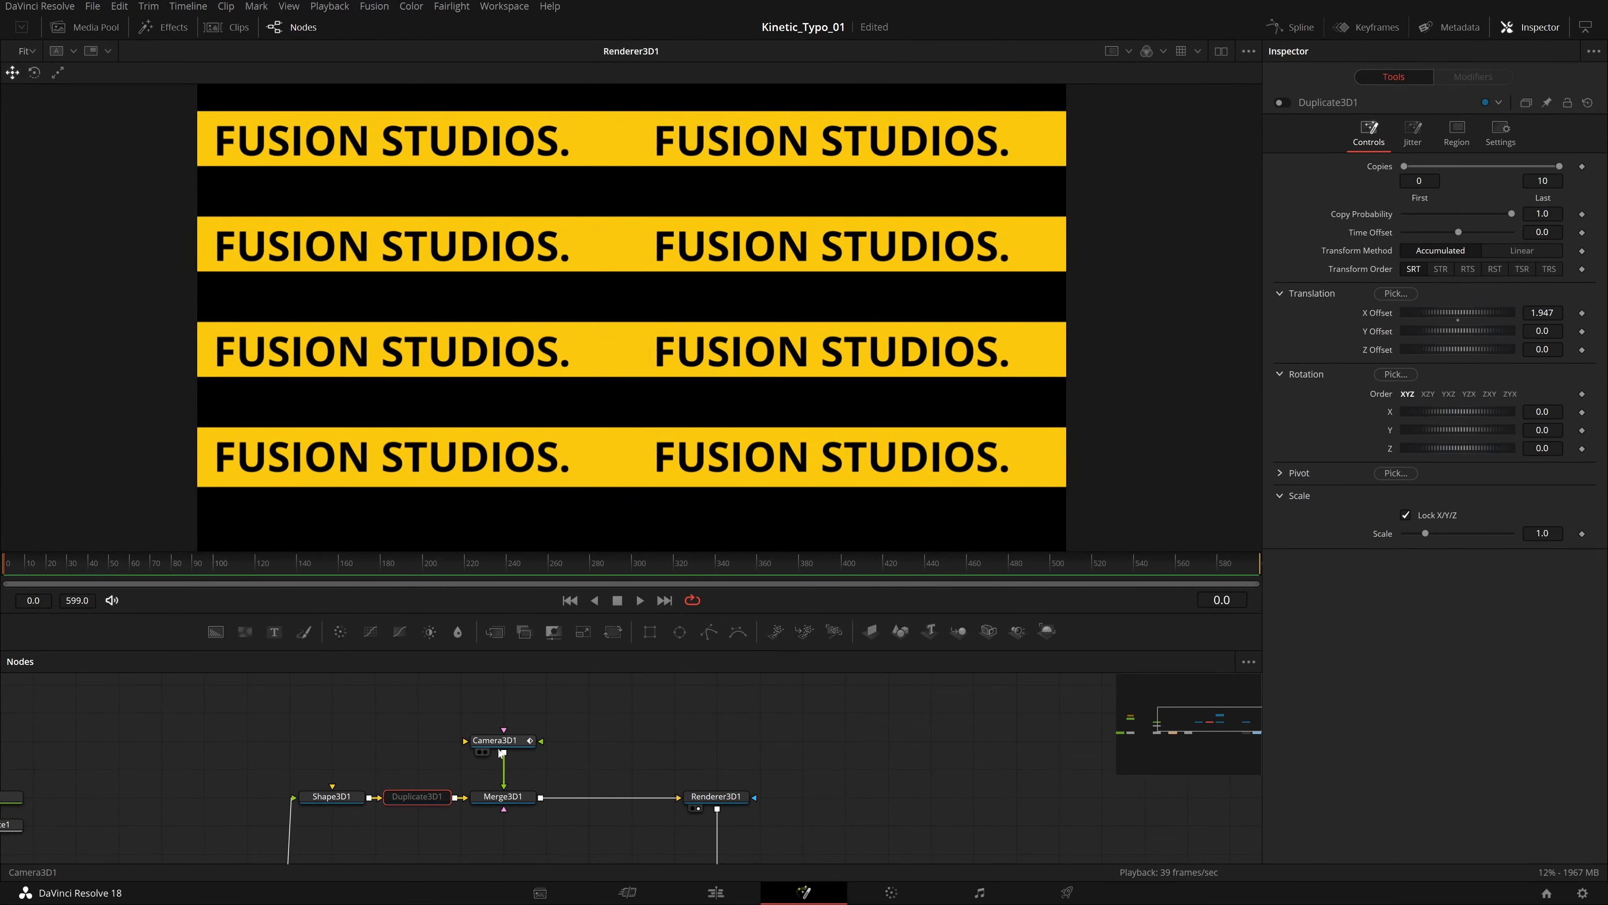
key(1)
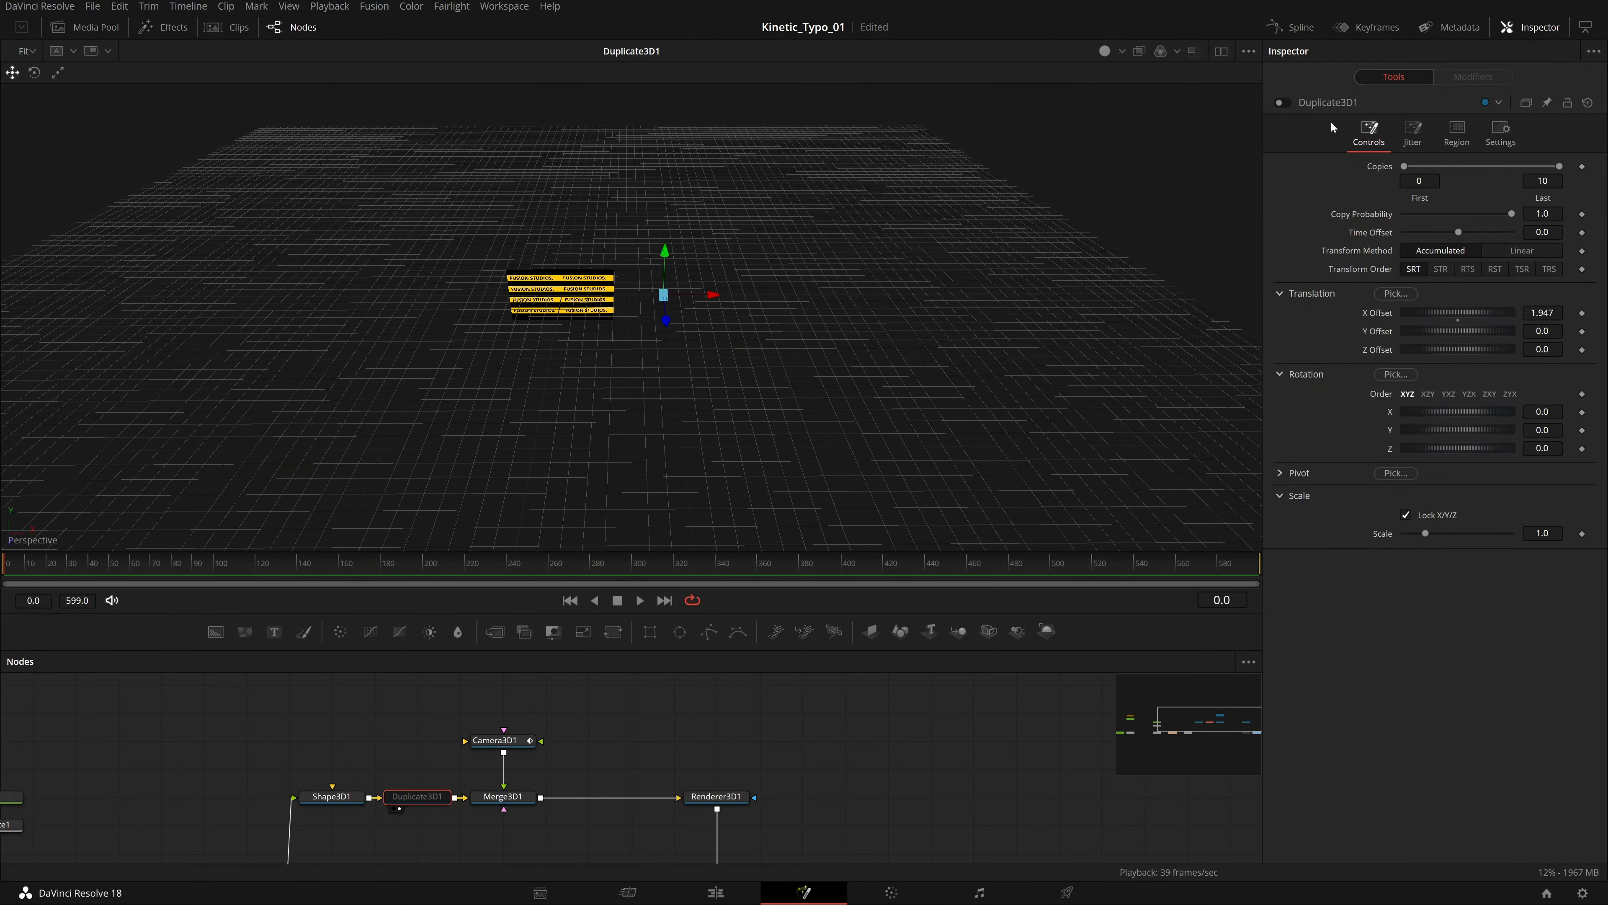
click(1283, 104)
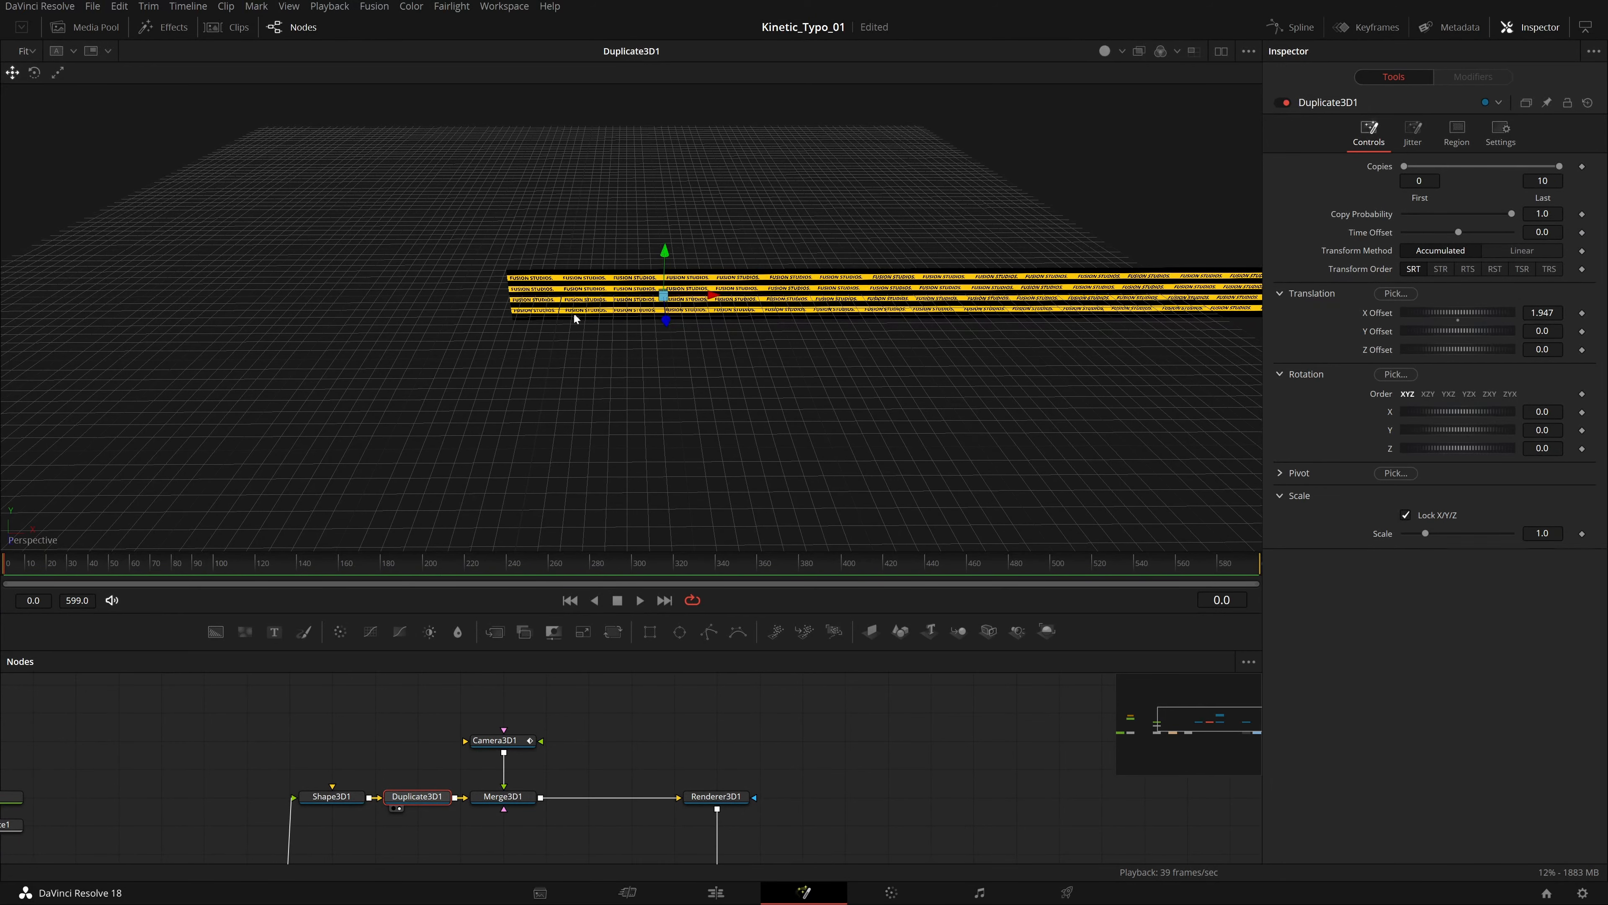
Play the animation while alternating the viewer between Renderer3D1 and Merge3D1 to compare the camera move with the render.
drag(710, 798, 721, 421)
click(639, 600)
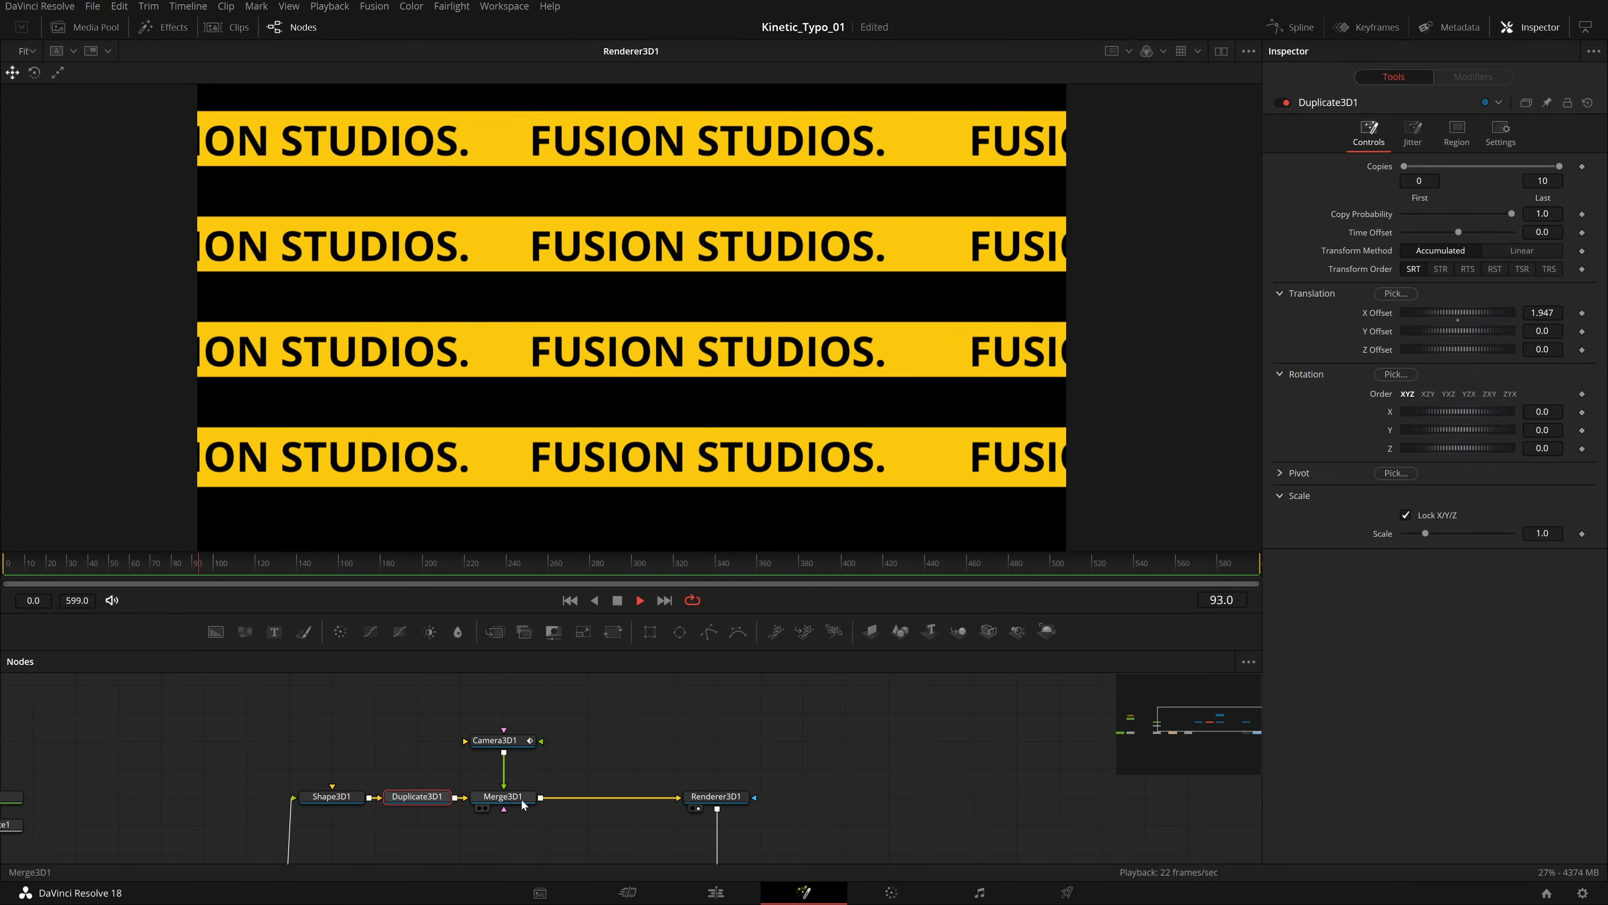
drag(524, 800, 682, 159)
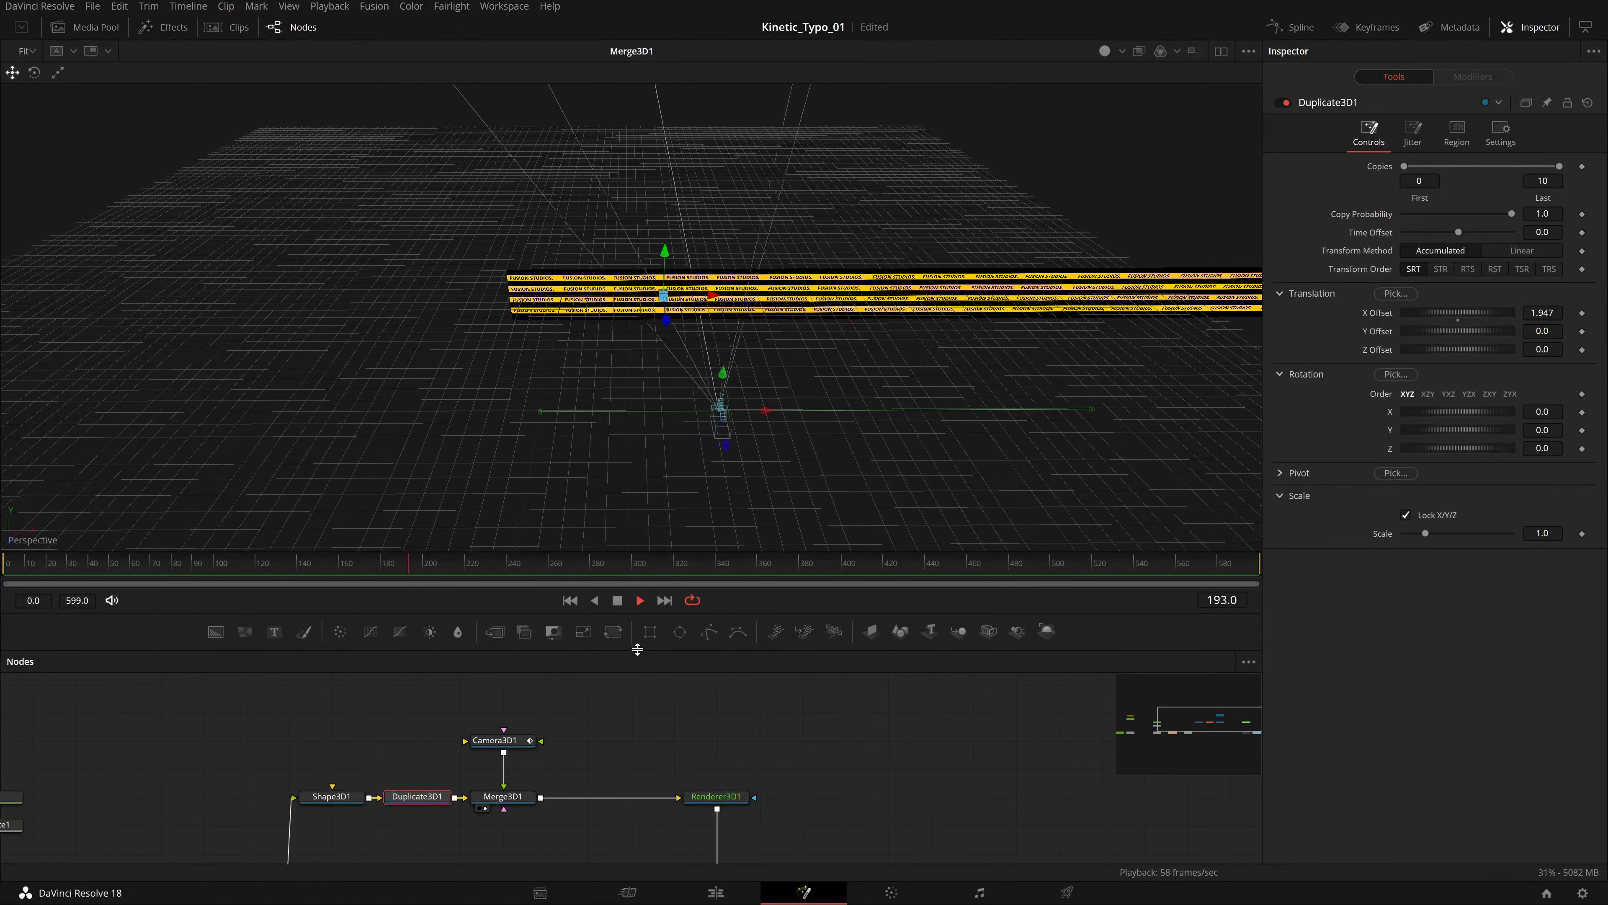
drag(714, 796, 1155, 287)
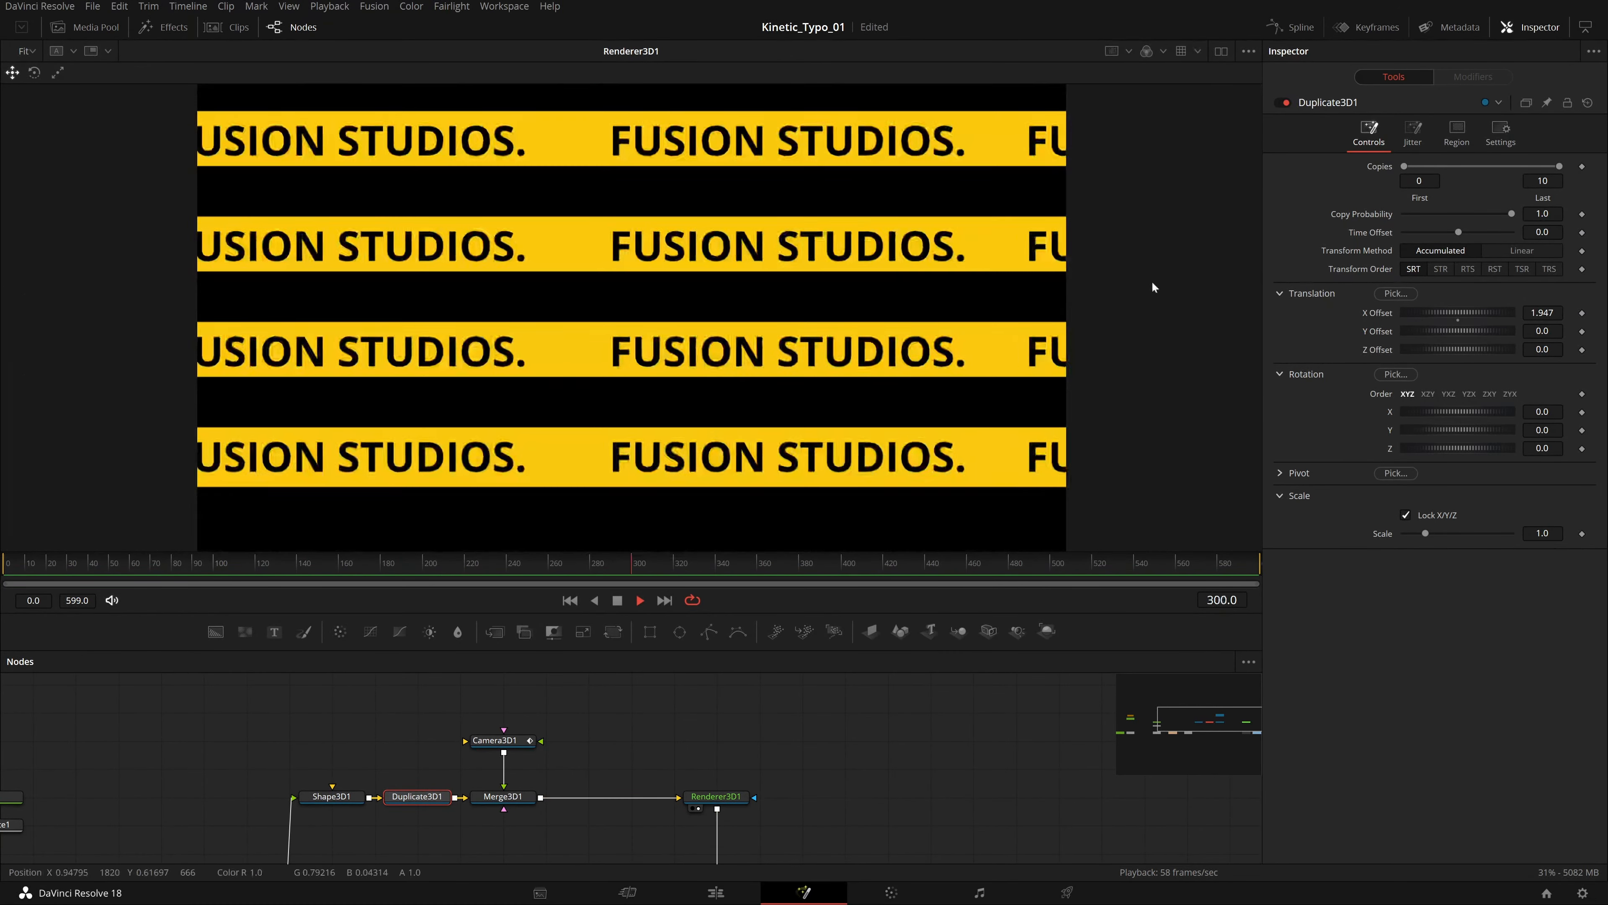
drag(503, 796, 570, 354)
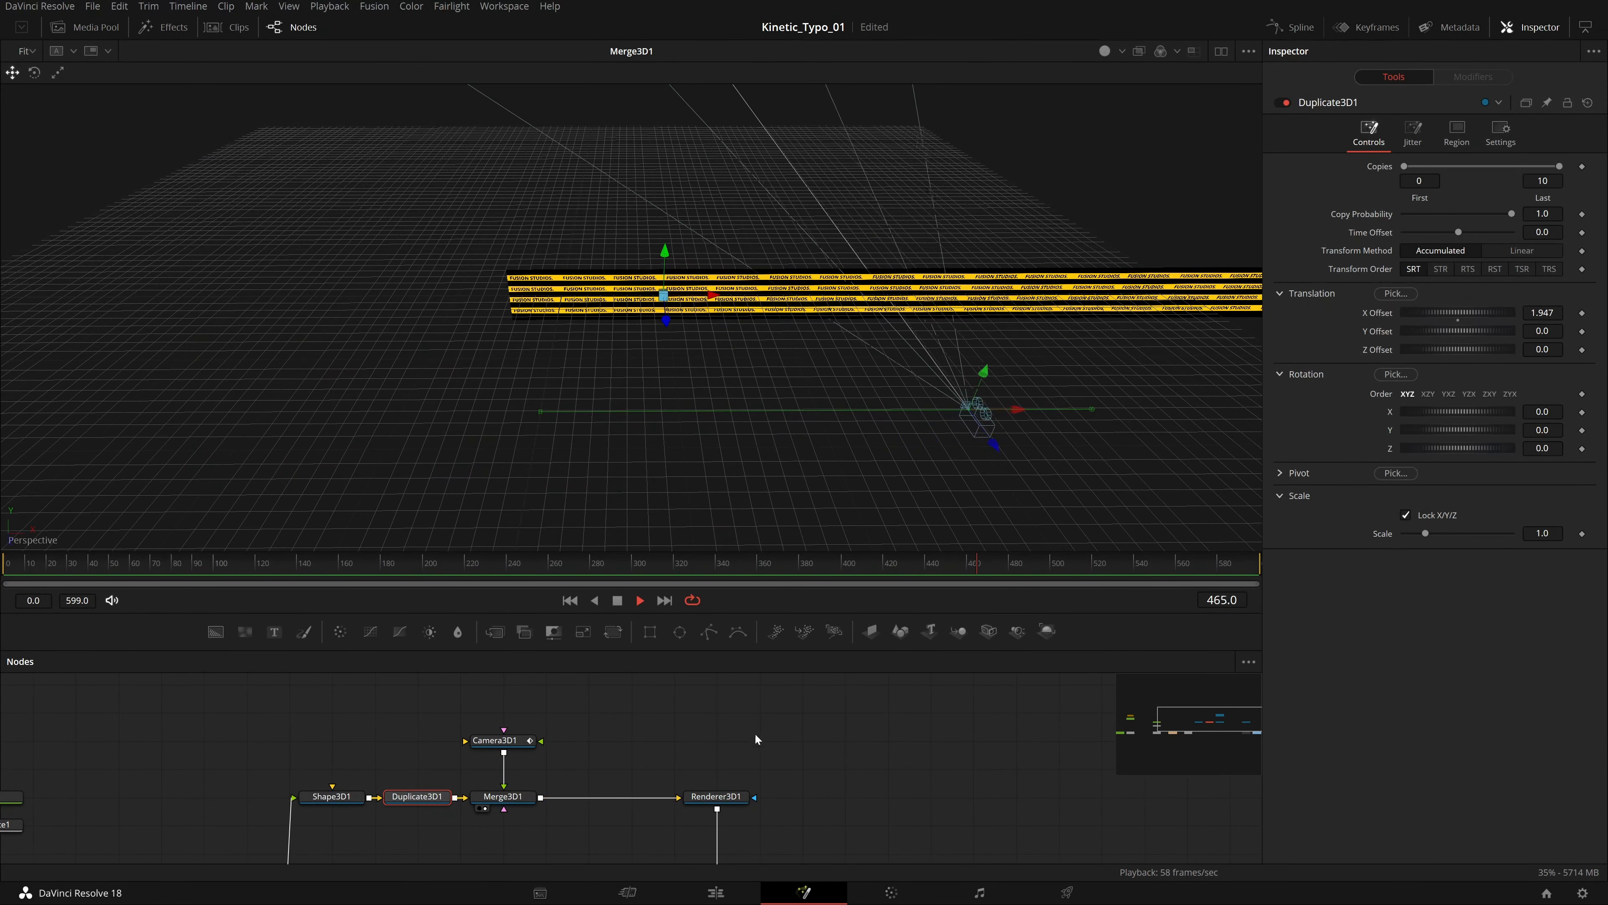
drag(731, 786, 763, 310)
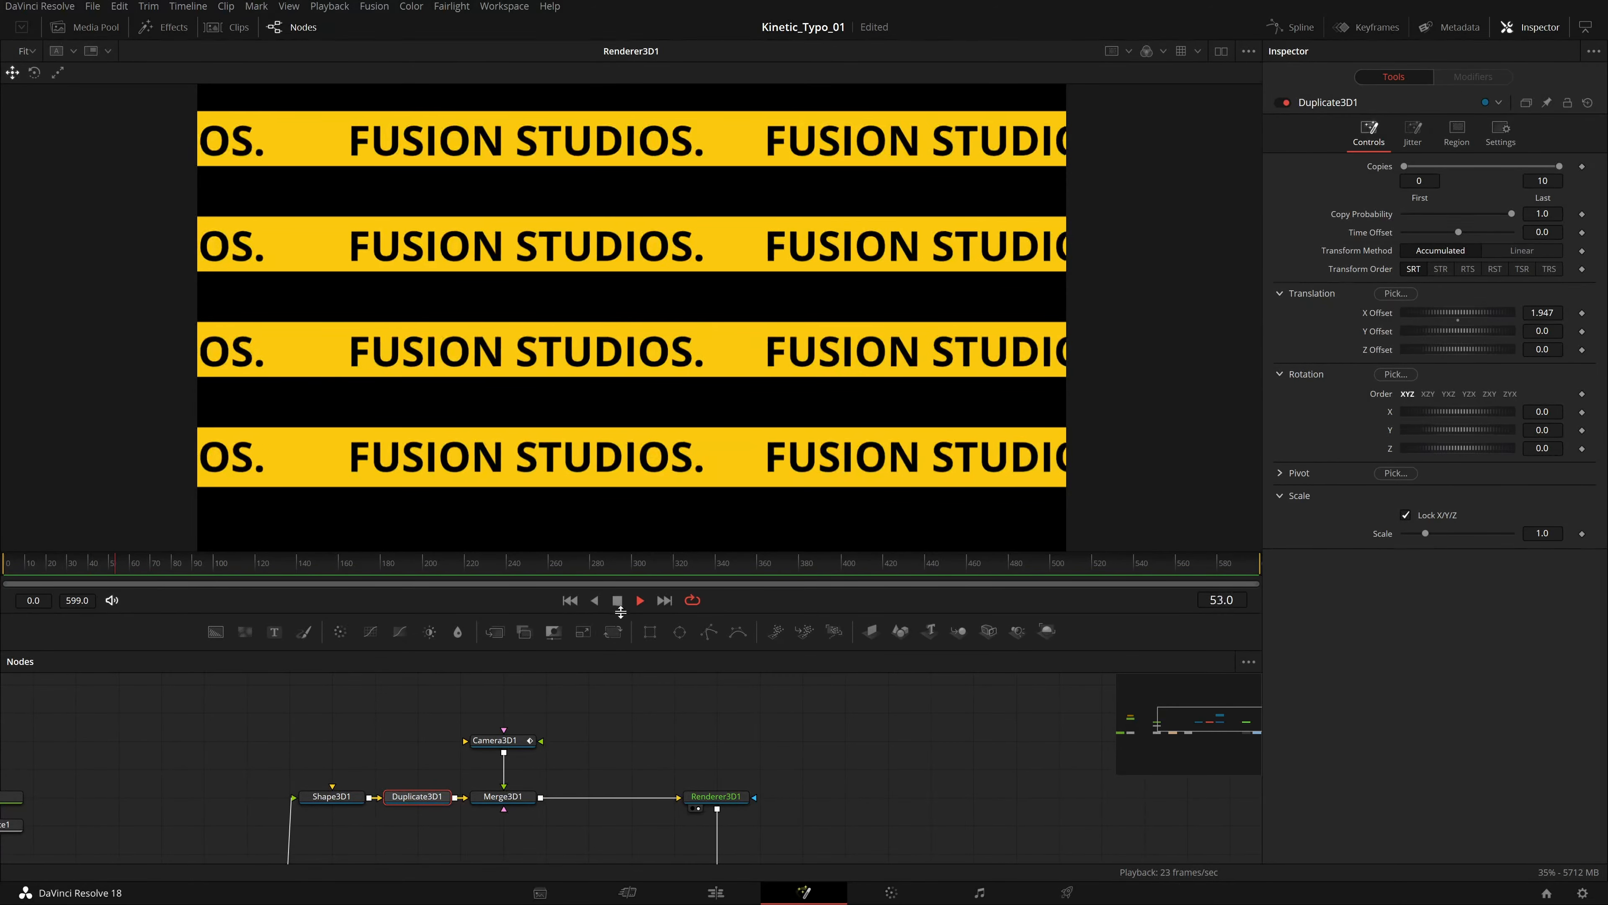
drag(523, 805, 631, 394)
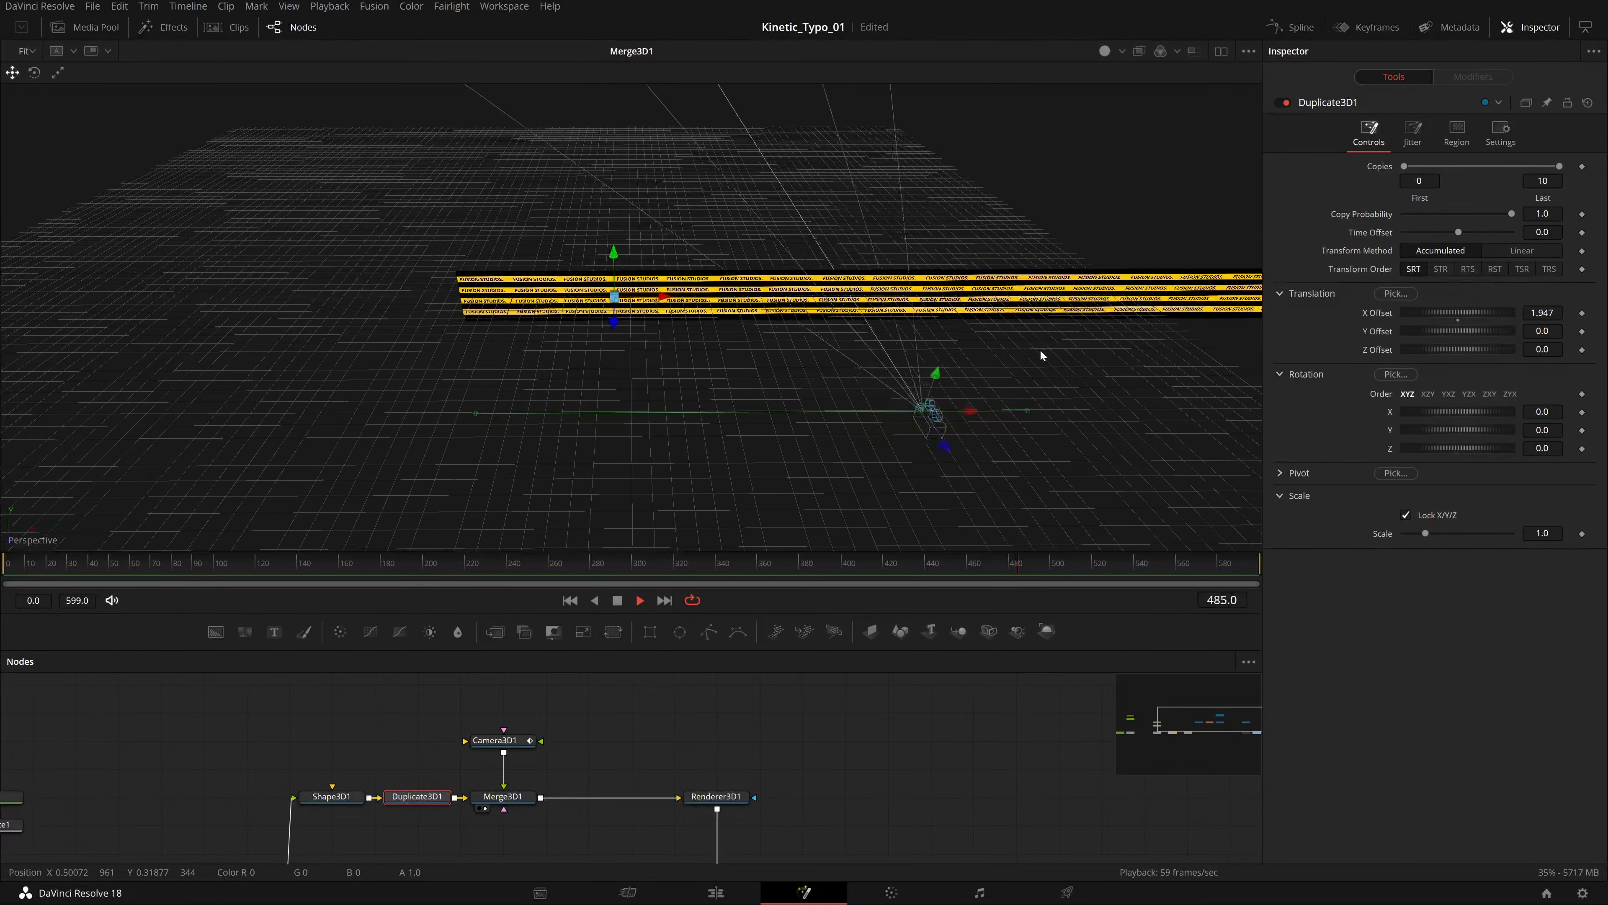
Pan the node graph down to Merge3 and MediaOut1, view the final MediaOut1 output, and stop playback.
drag(784, 770, 666, 658)
click(599, 768)
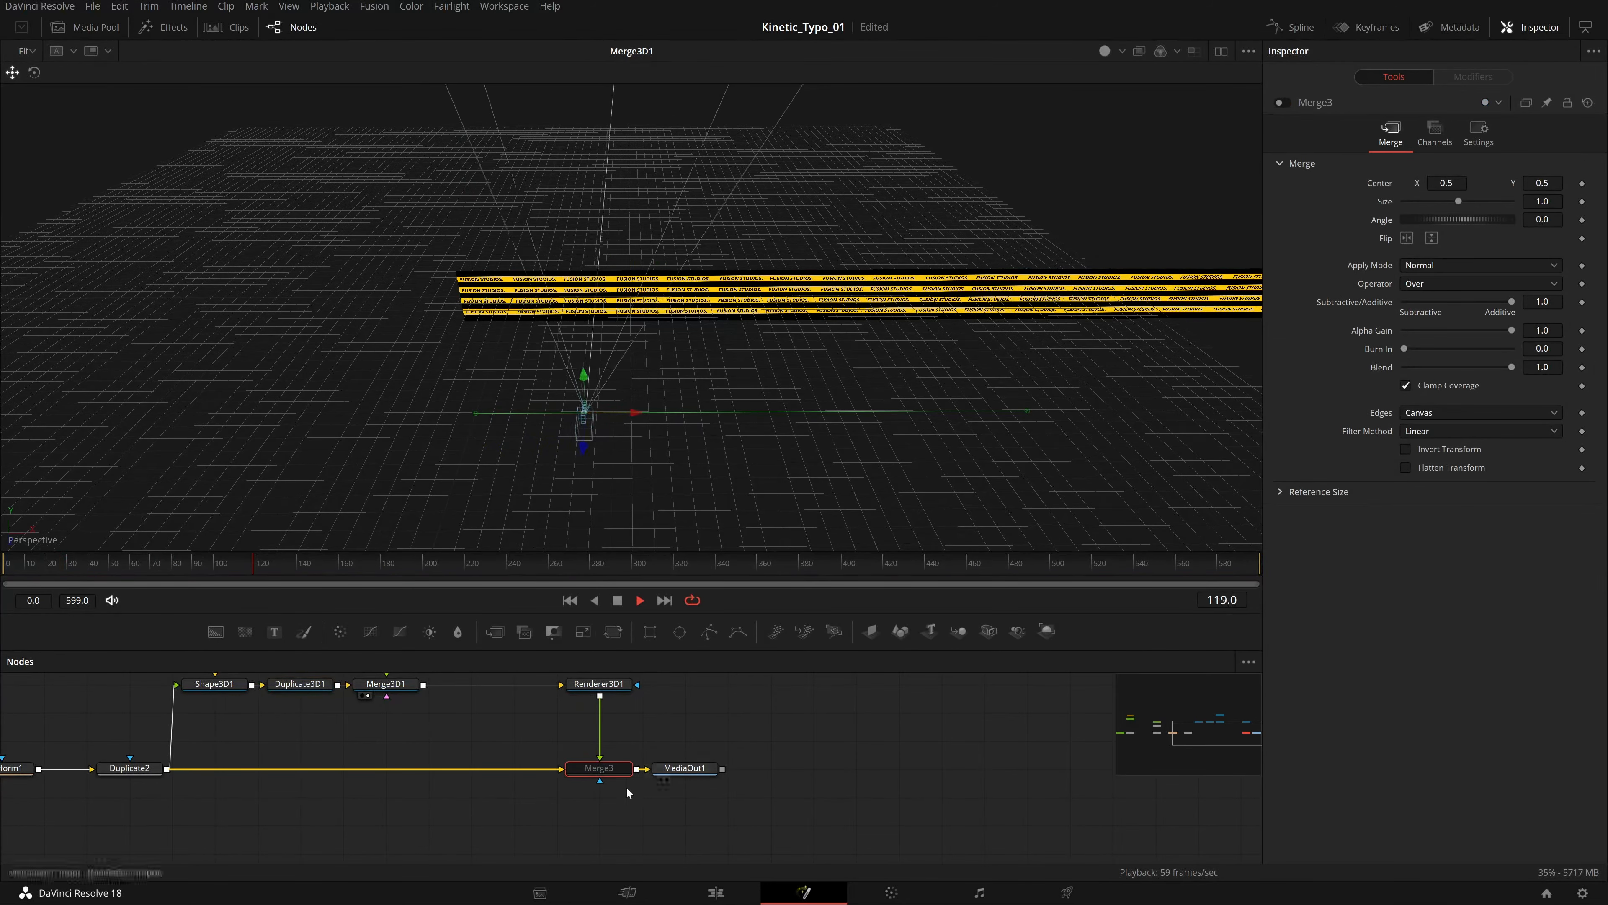
drag(763, 718, 753, 743)
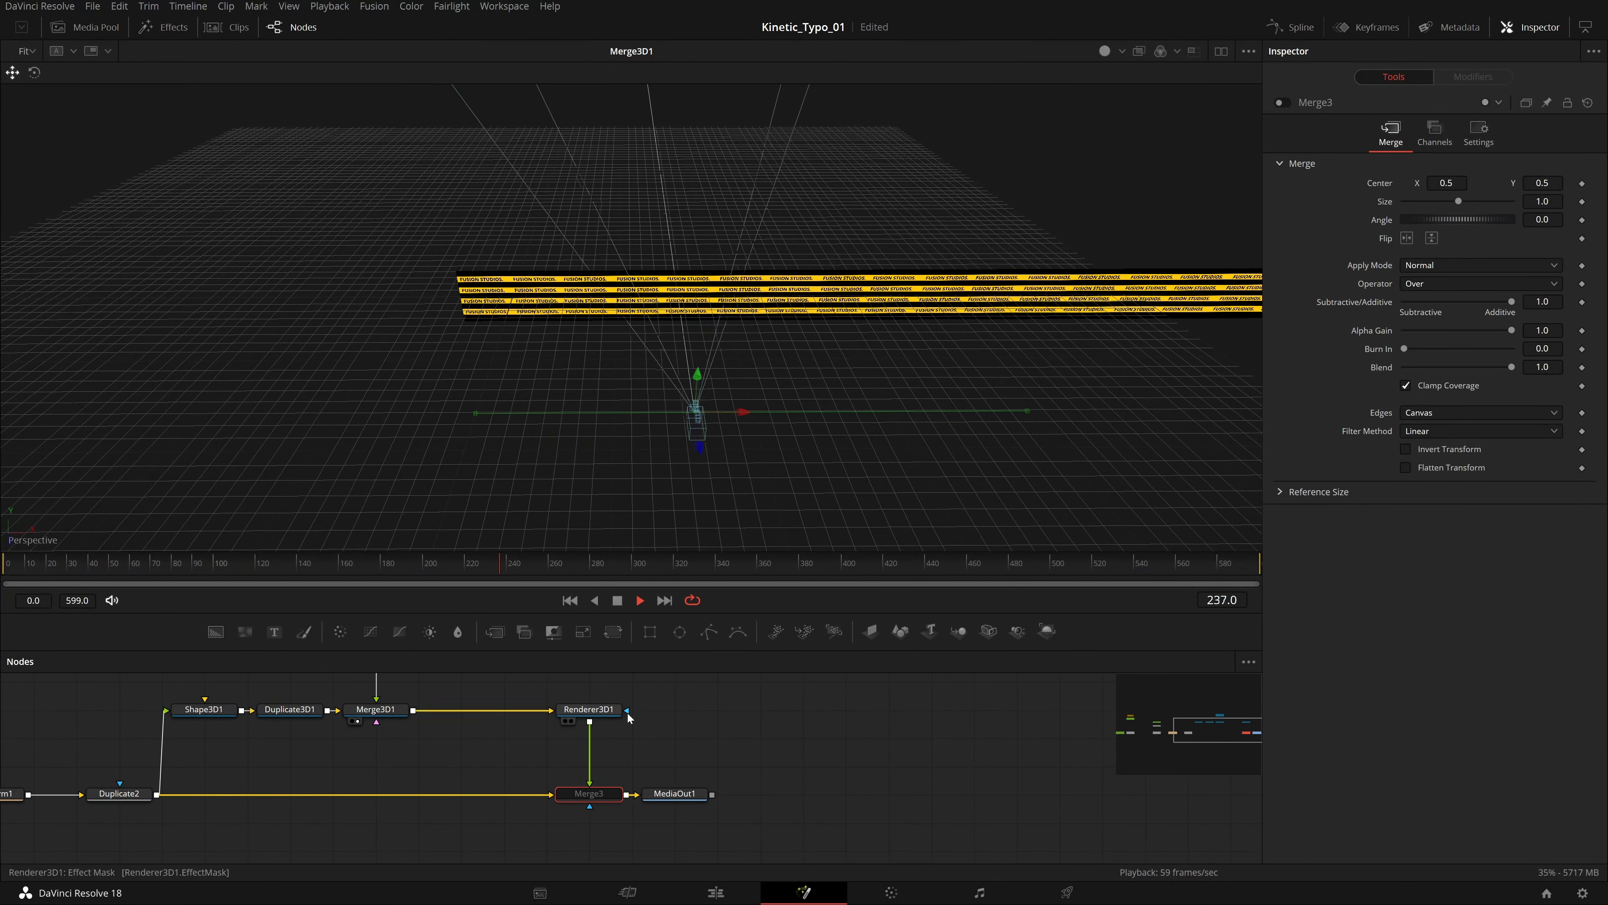
drag(591, 722, 763, 793)
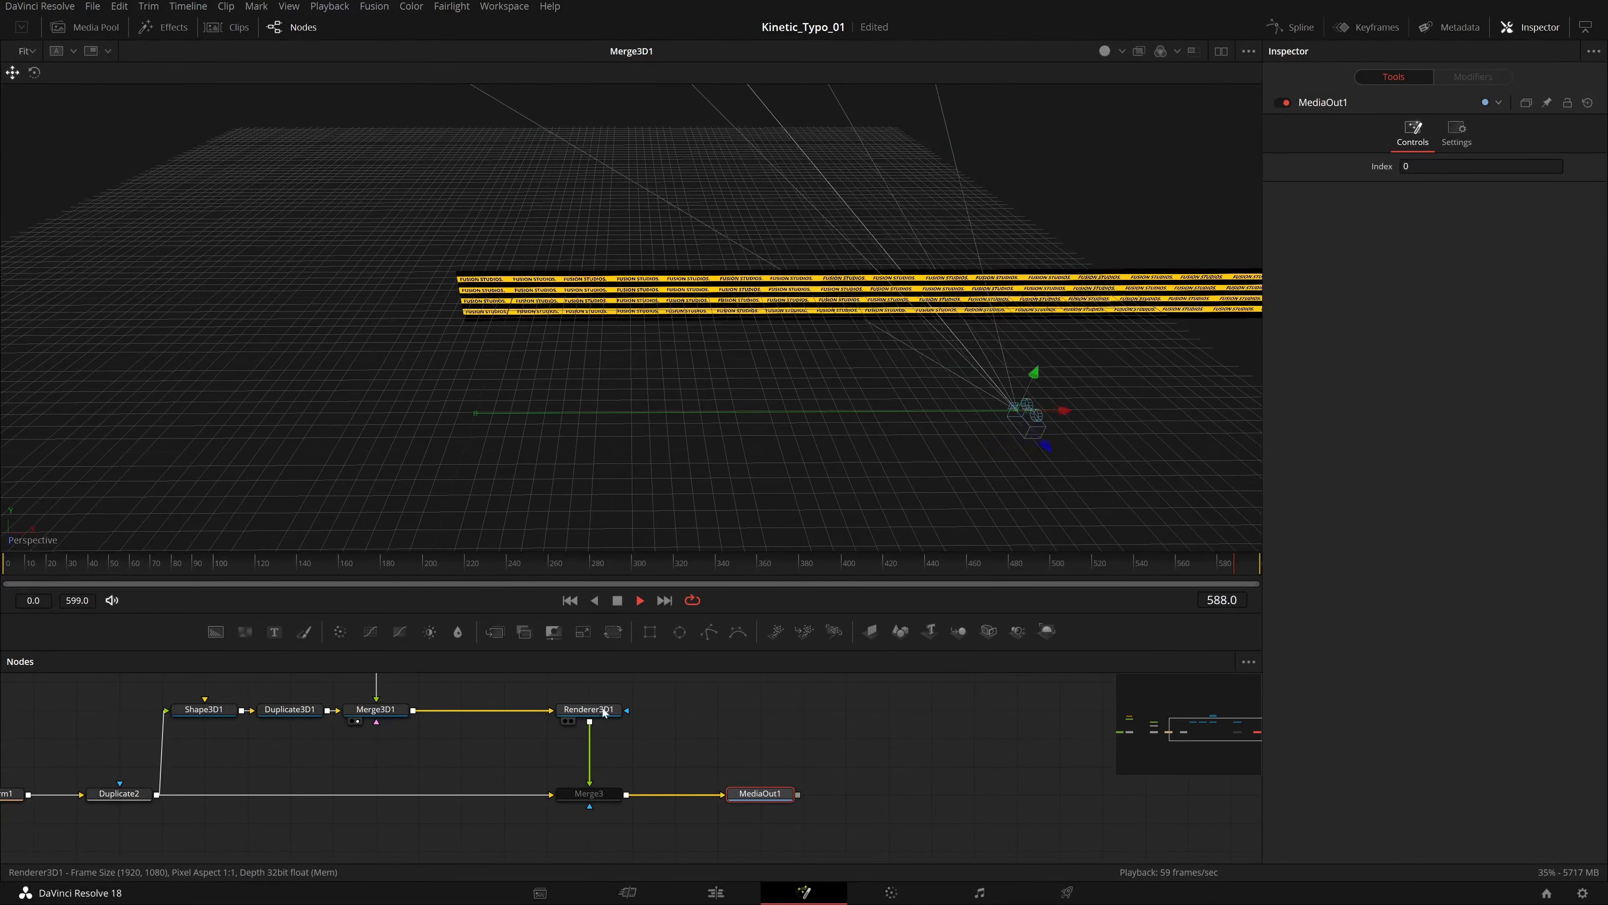
click(589, 720)
mouse_move(589, 721)
mouse_down()
mouse_move(632, 720)
mouse_move(588, 721)
mouse_up()
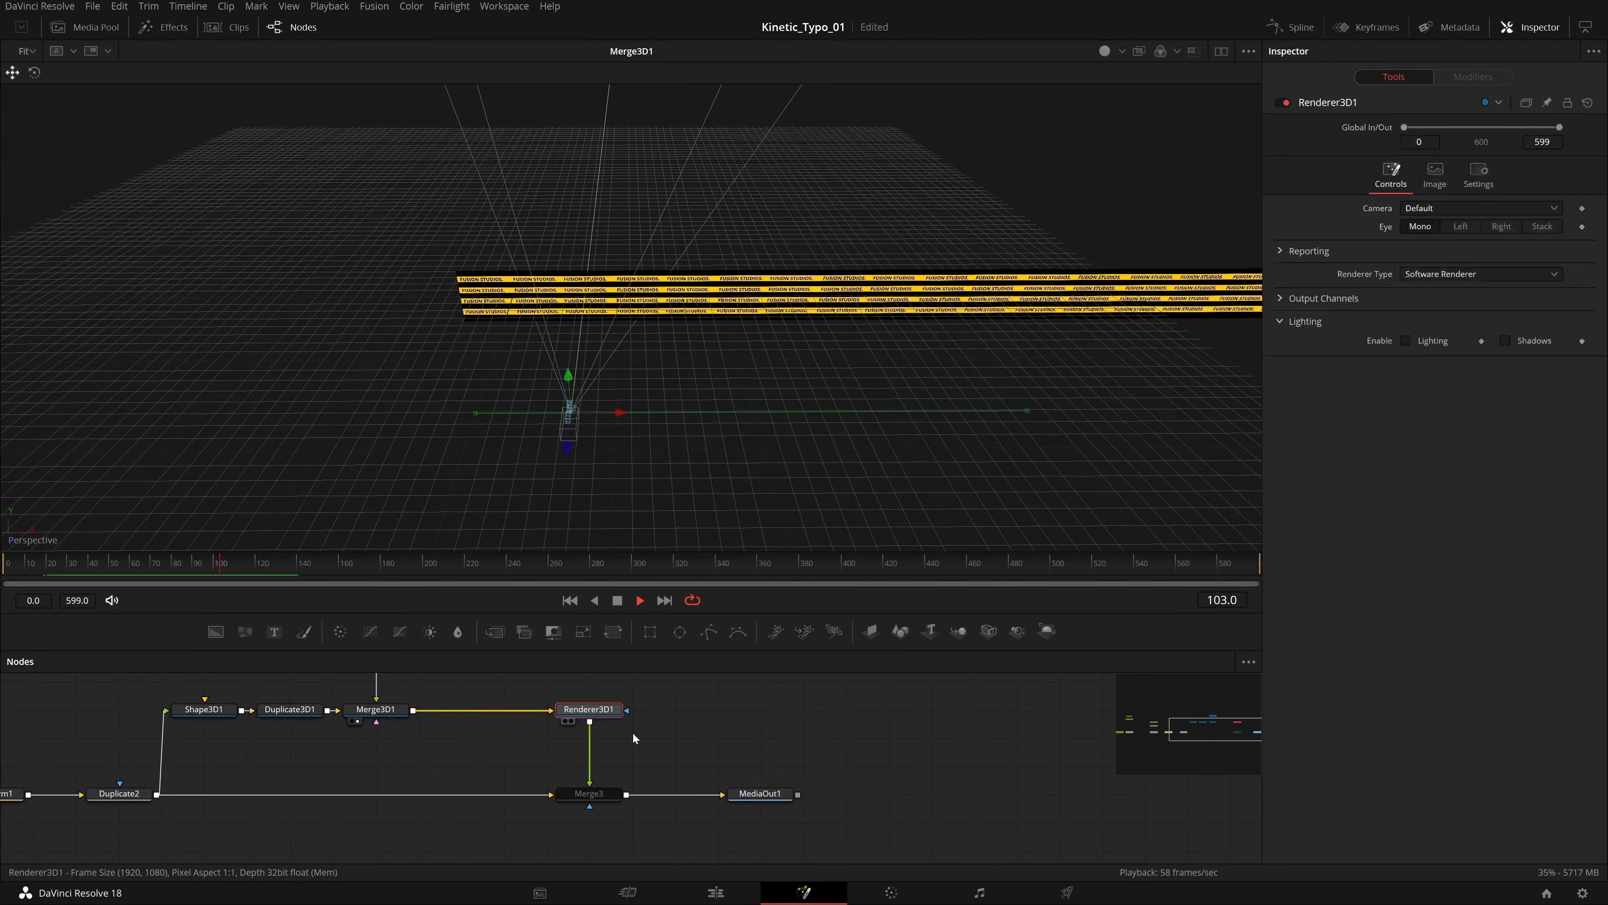
click(589, 793)
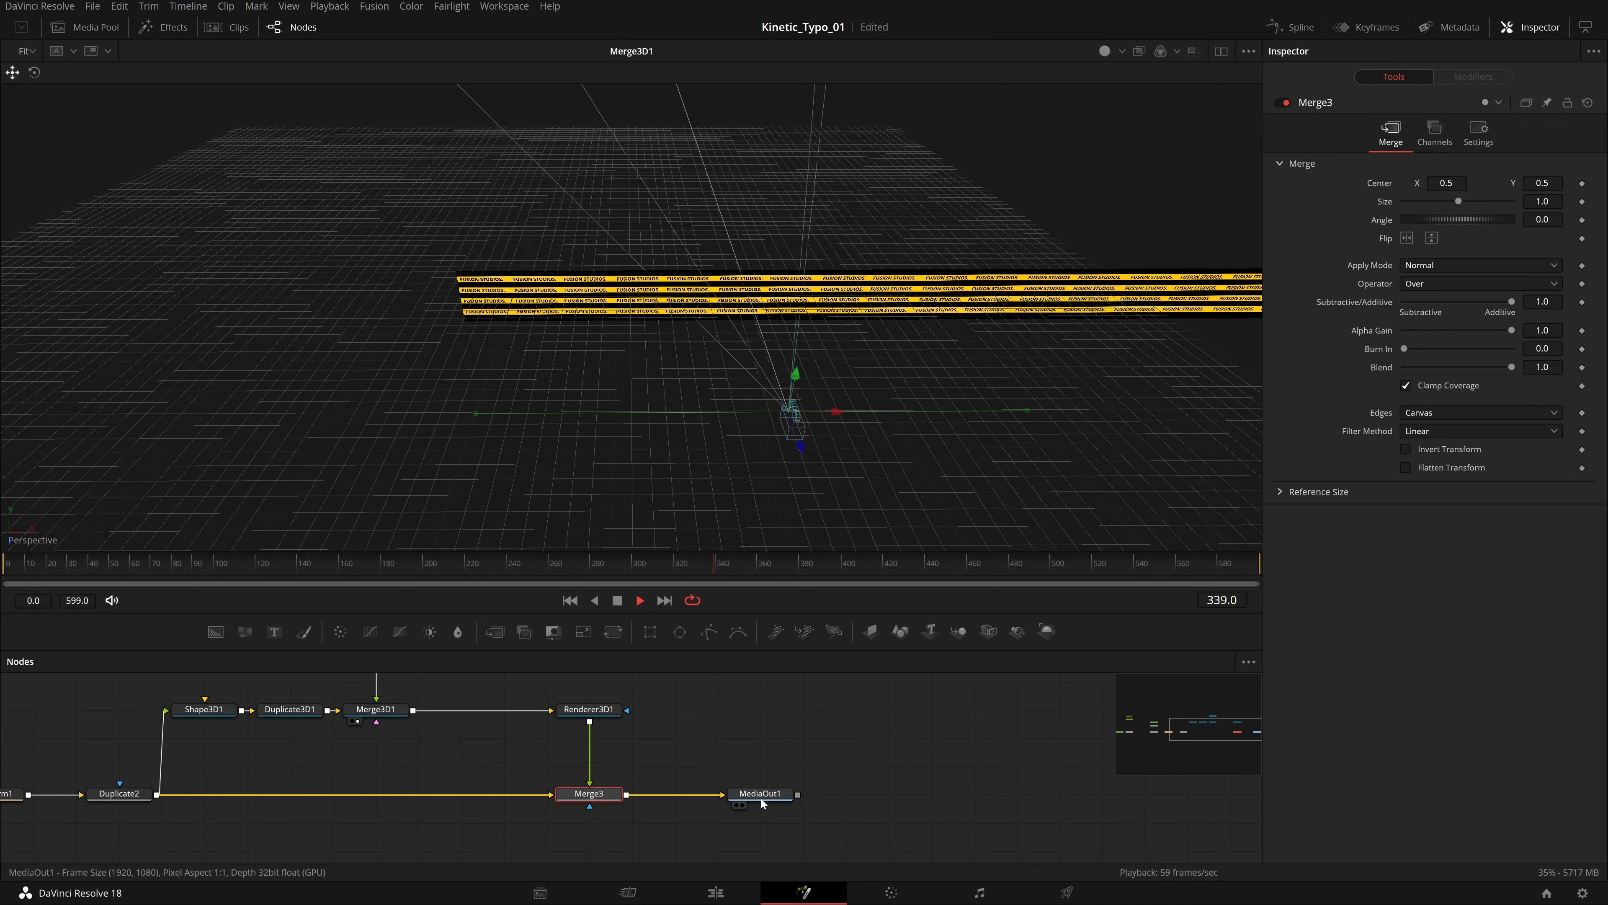
click(736, 805)
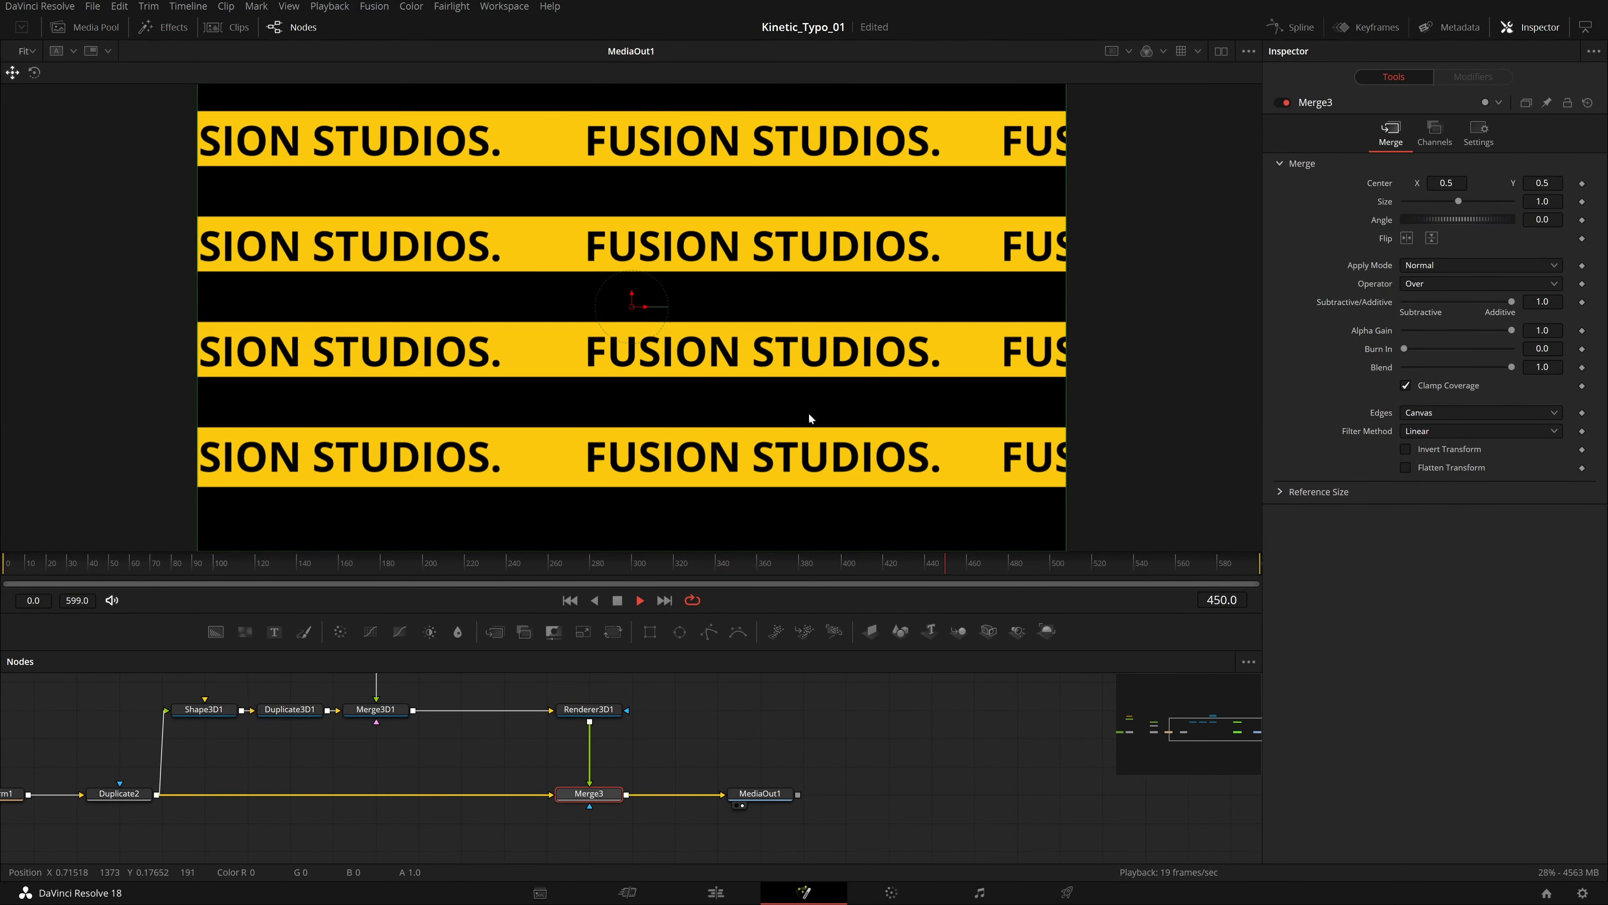
click(617, 602)
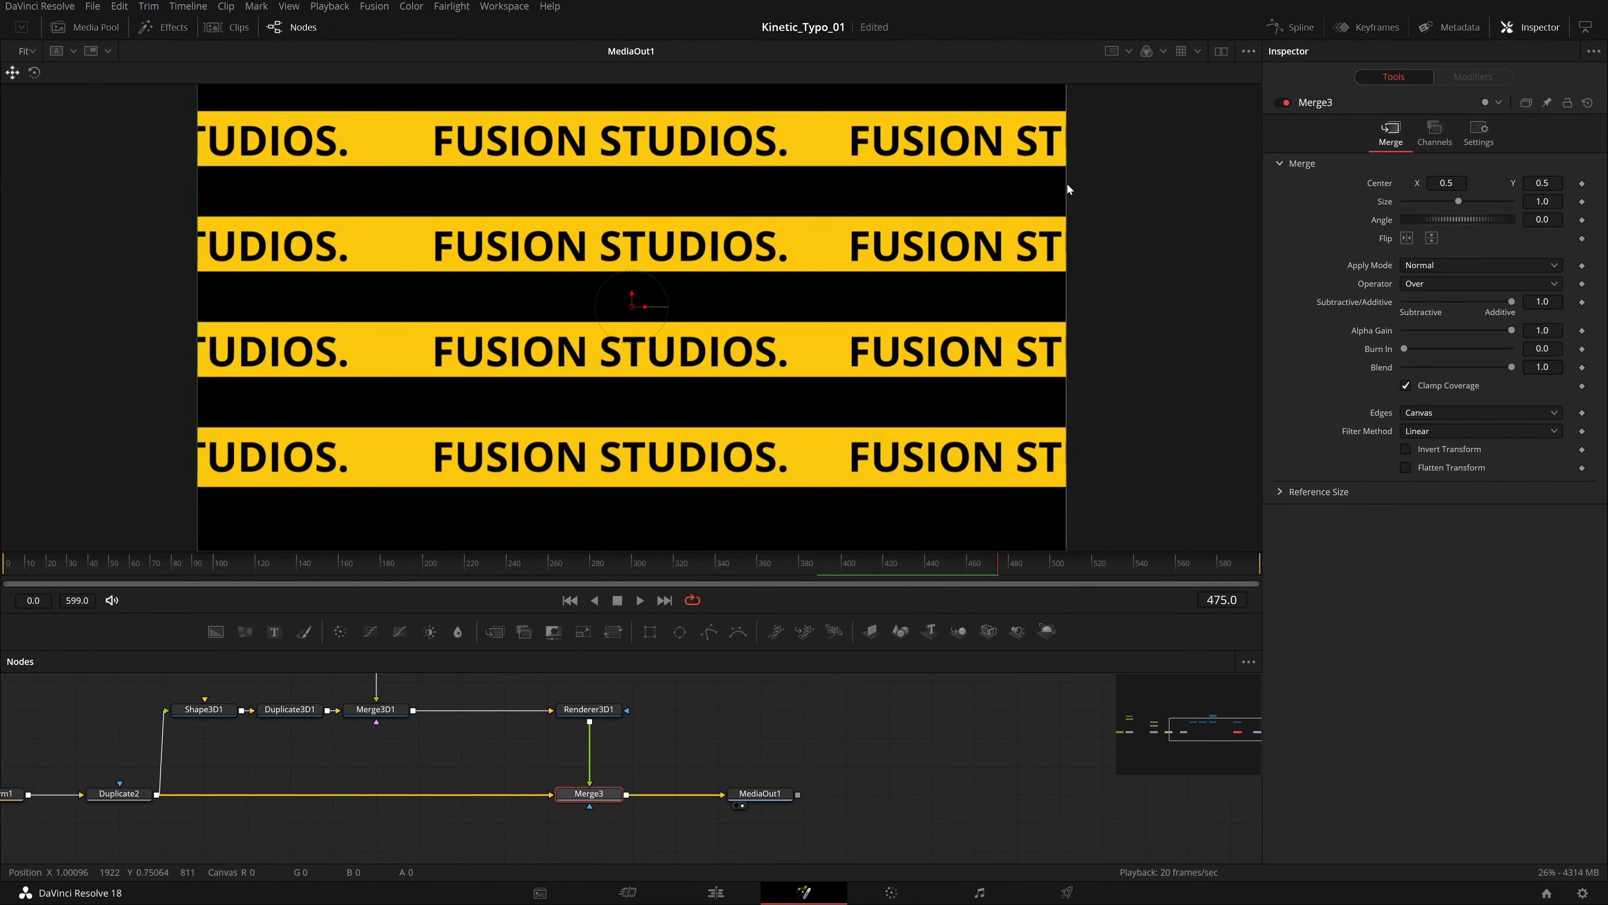
Undo the accidental resize of the Merge3 overlay and save the project.
drag(1067, 183, 1055, 188)
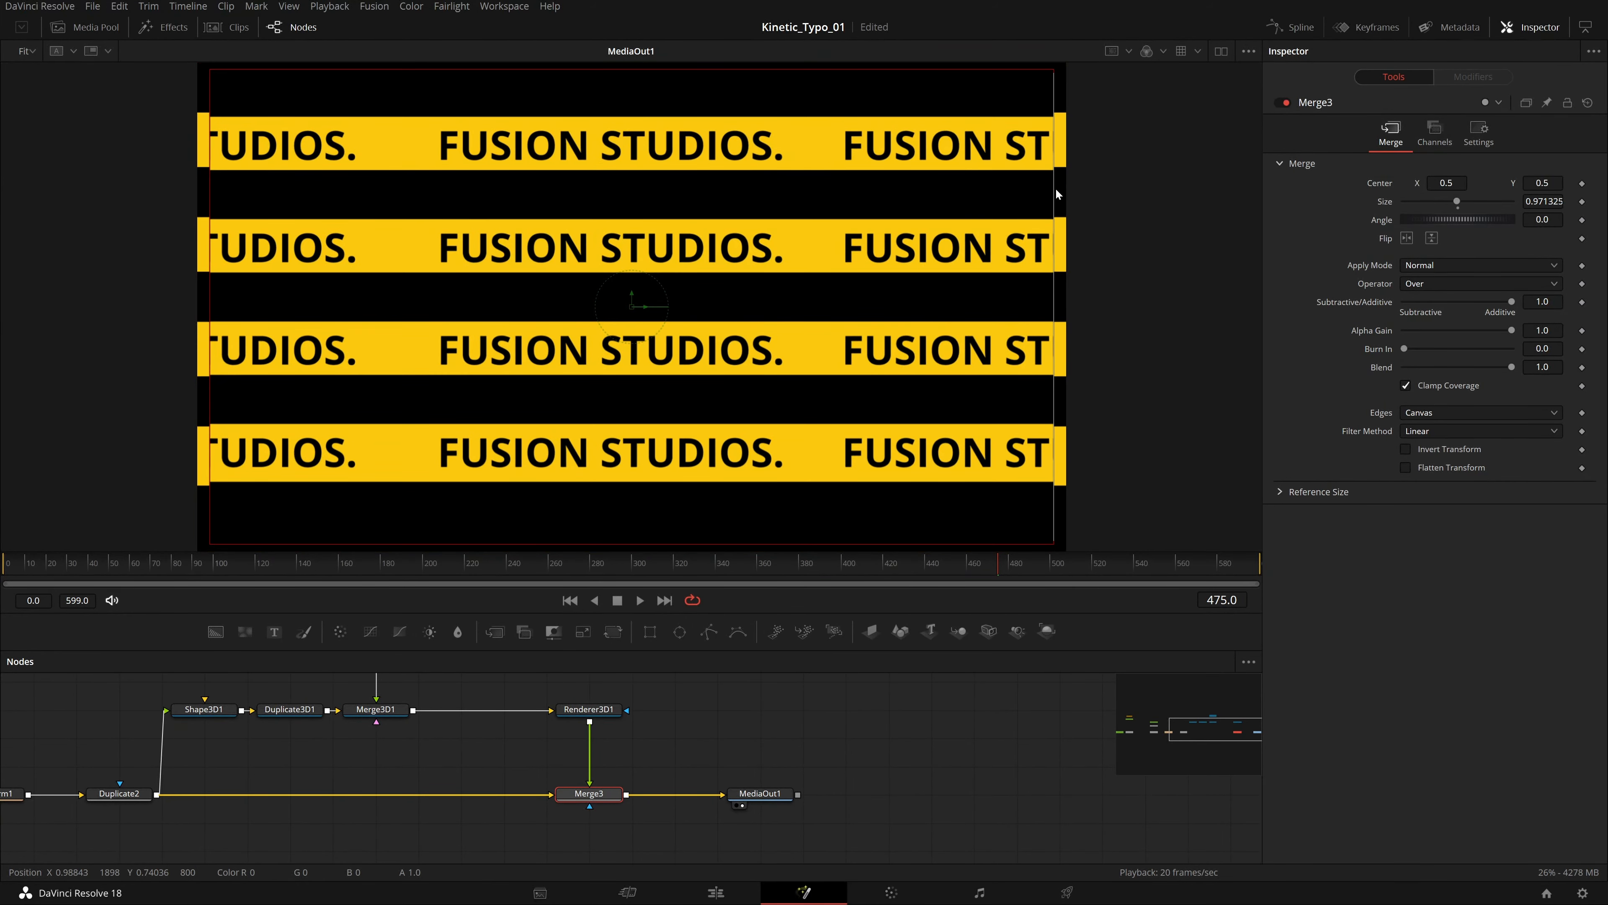
key(ctrl+z)
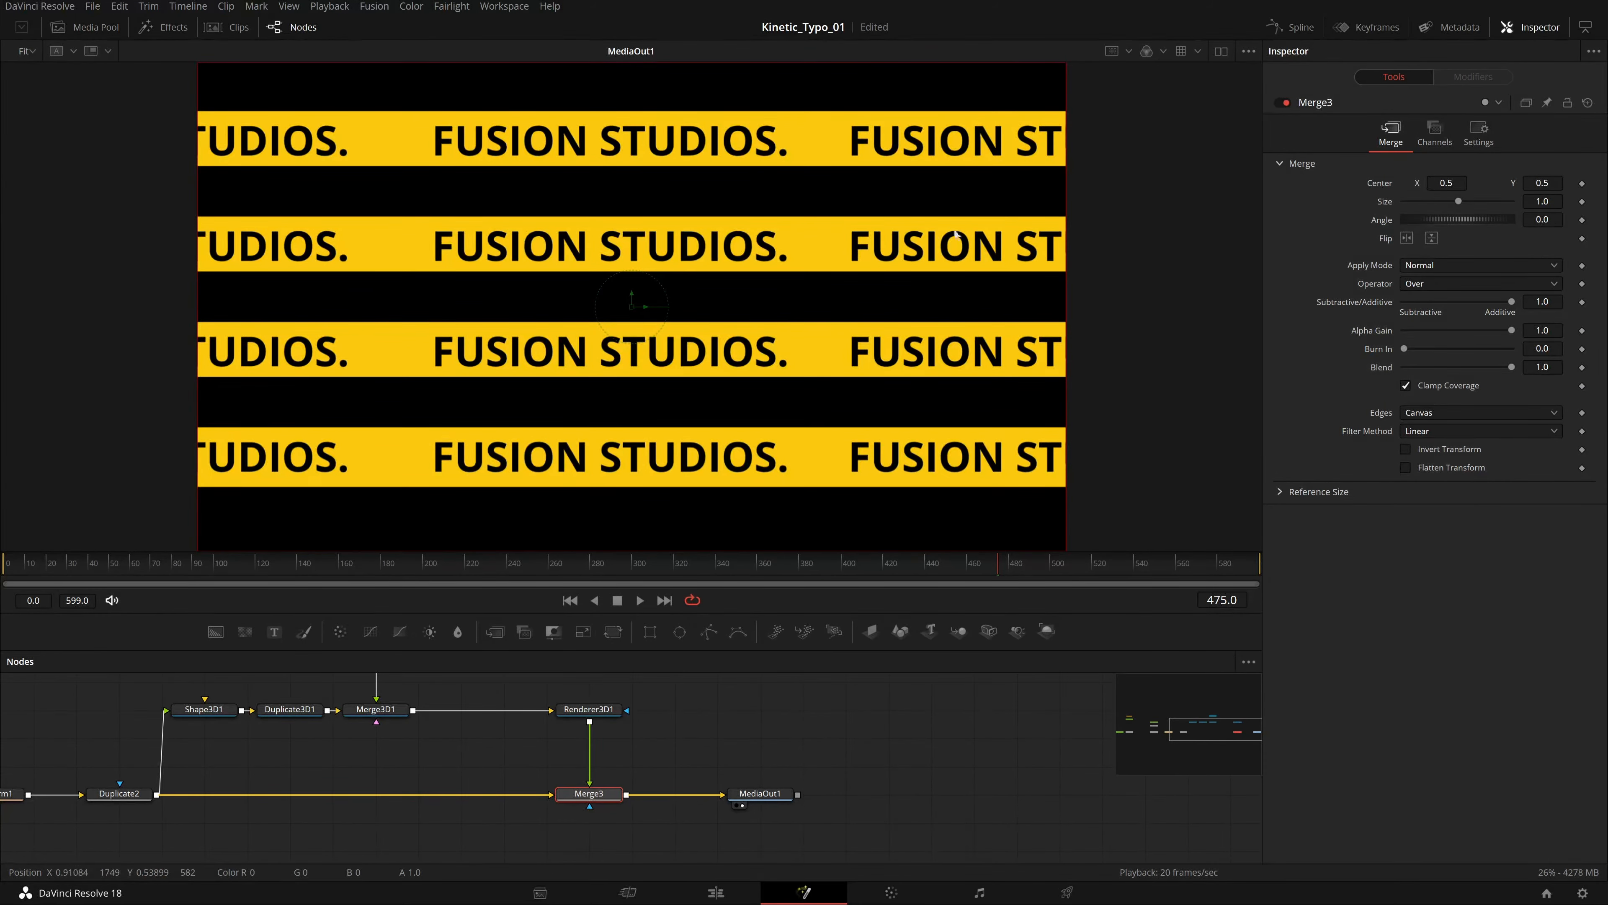
key(ctrl+s)
Switch to Untitled Project 1 and open its Edit page timeline.
click(1545, 892)
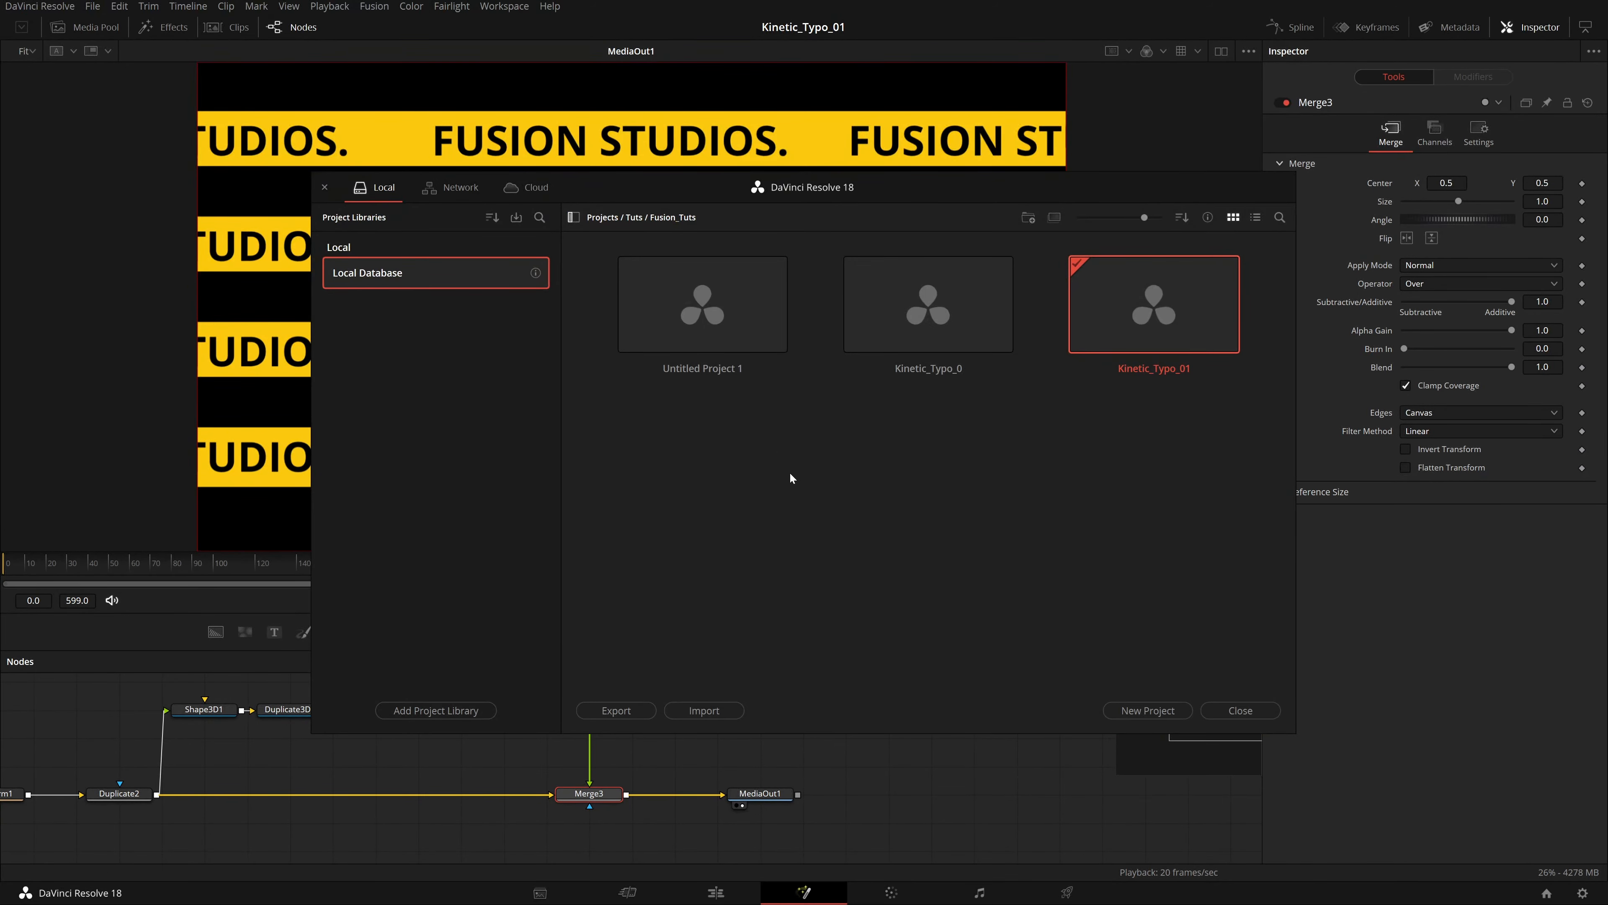
click(715, 893)
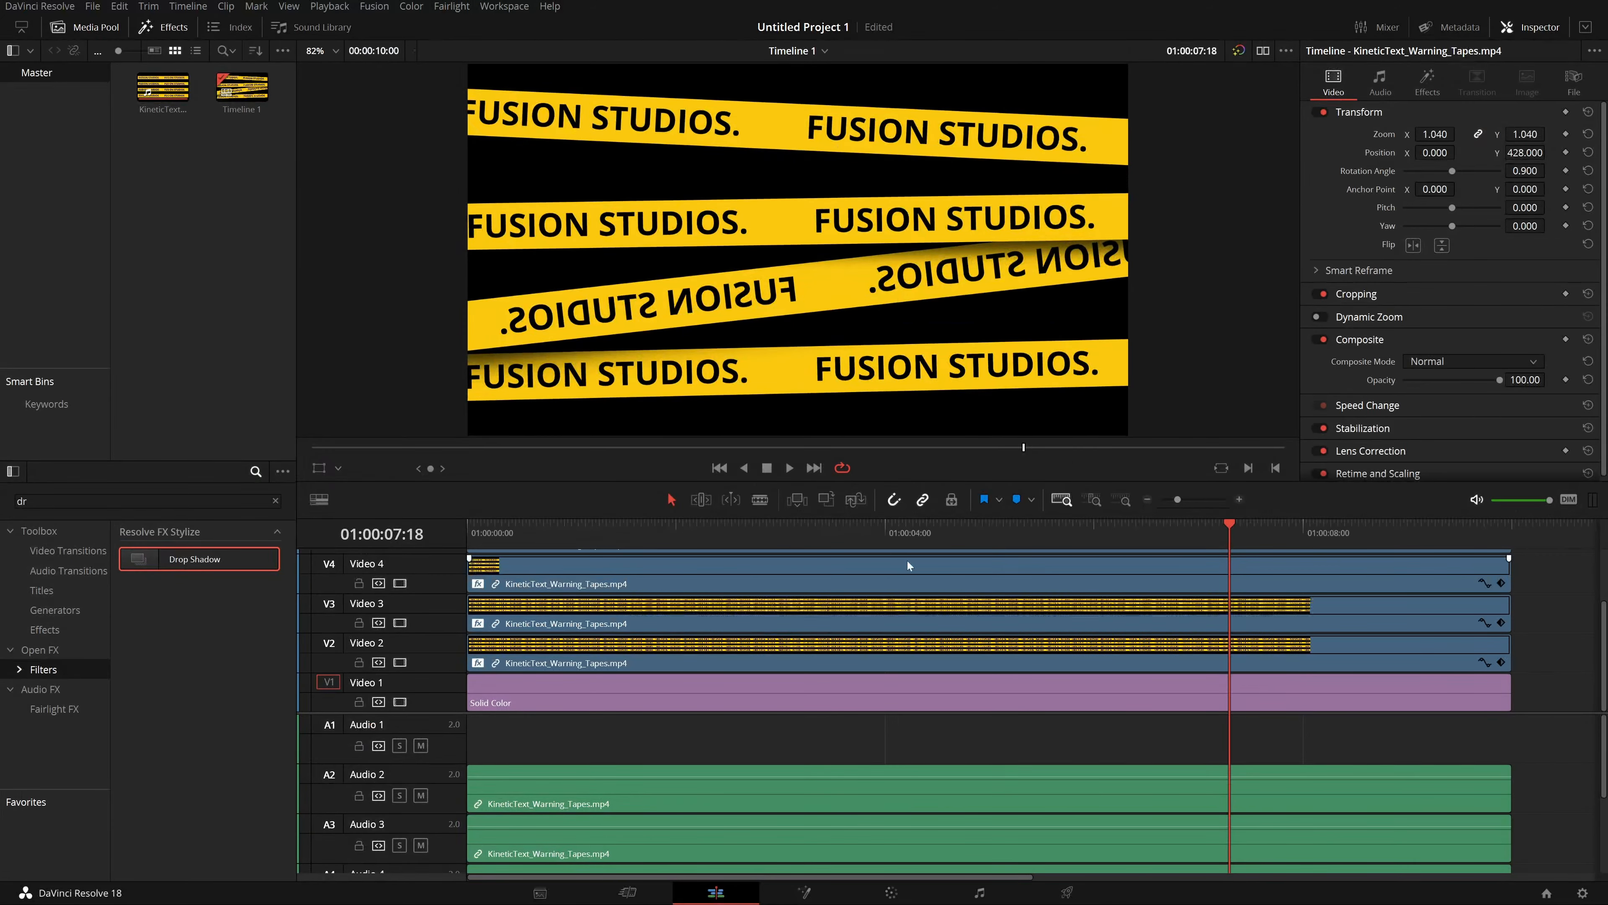
Play the edit timeline from the start.
drag(961, 537, 468, 537)
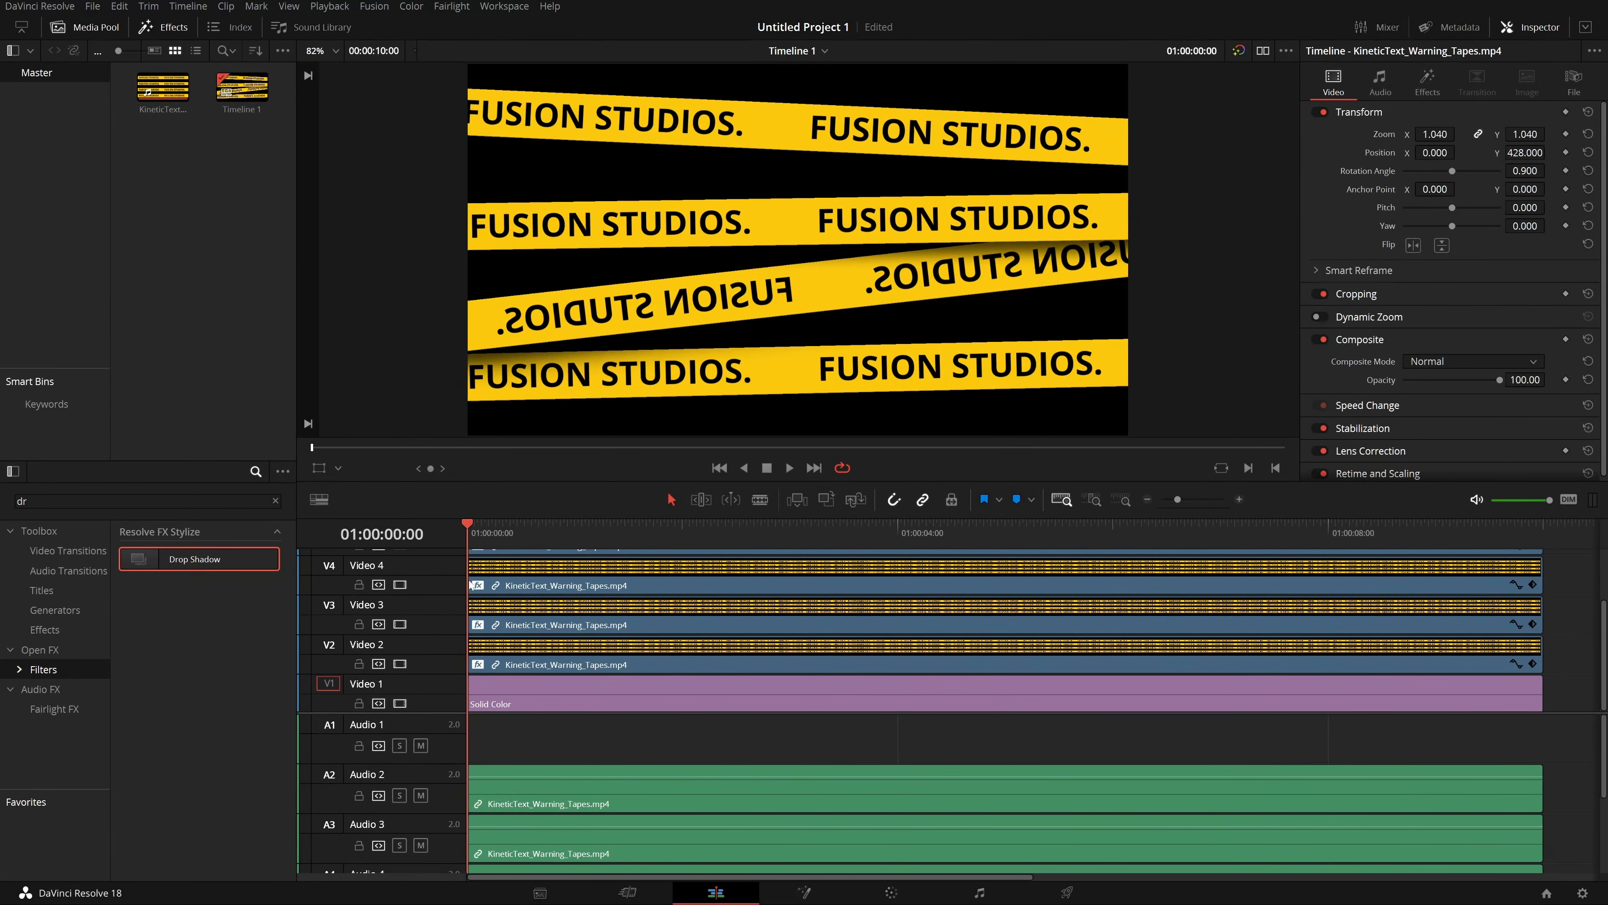
key(space)
Select the Solid Color clip on Video 1, open and close its colour picker, and save the project.
click(607, 697)
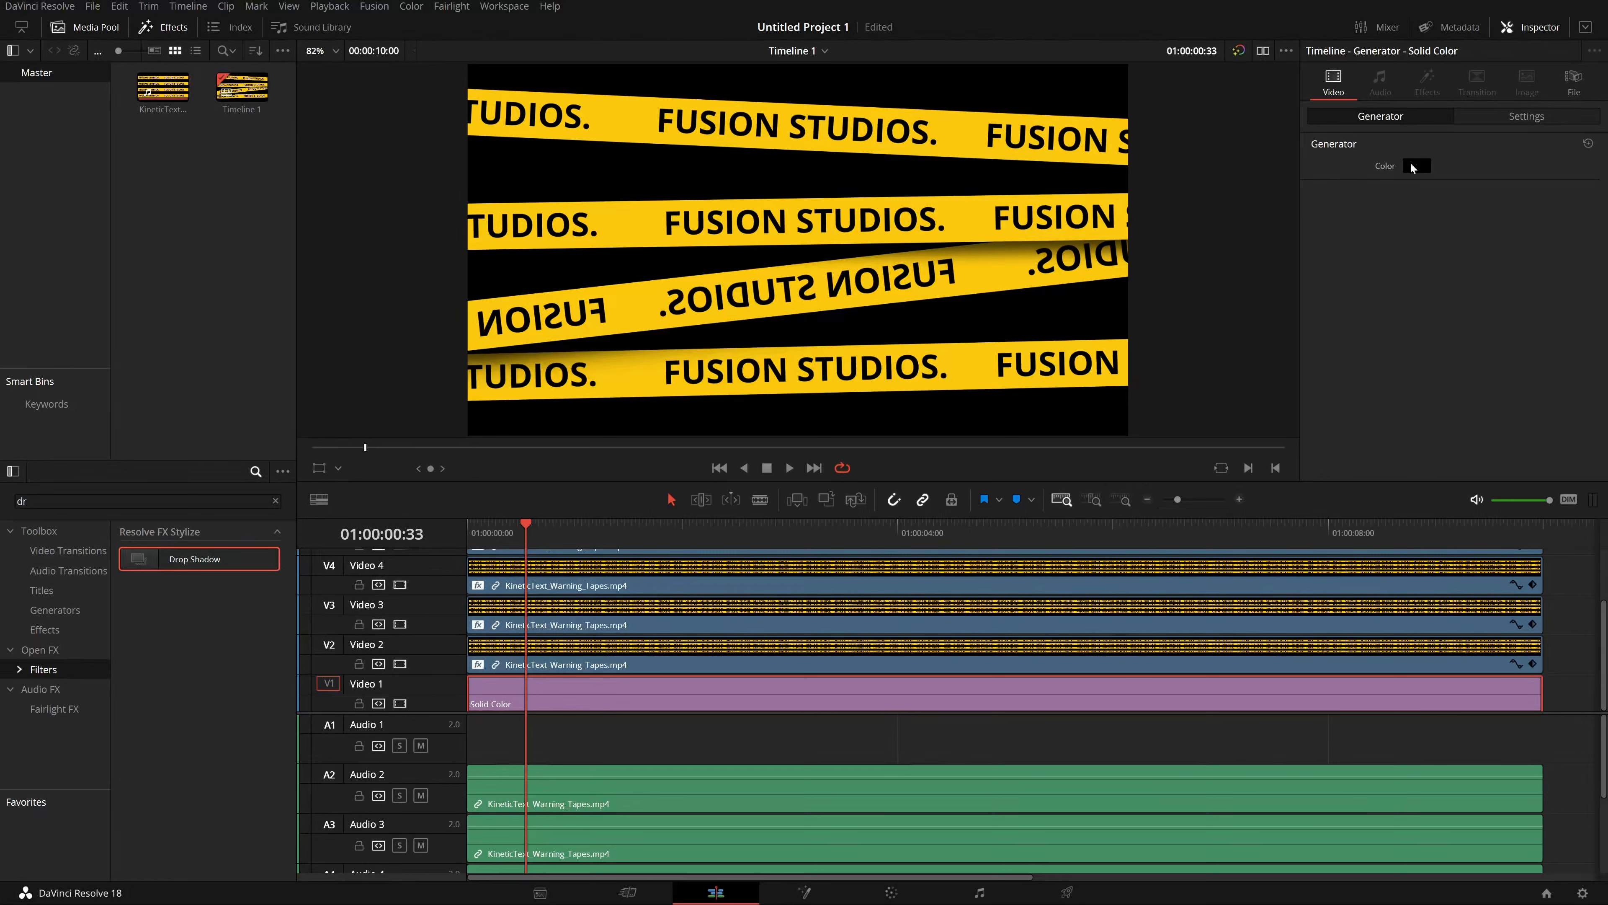
click(1415, 166)
click(999, 285)
key(ctrl+s)
Browse the Generators in the effects library, then hide the effects and media pool panels.
click(51, 609)
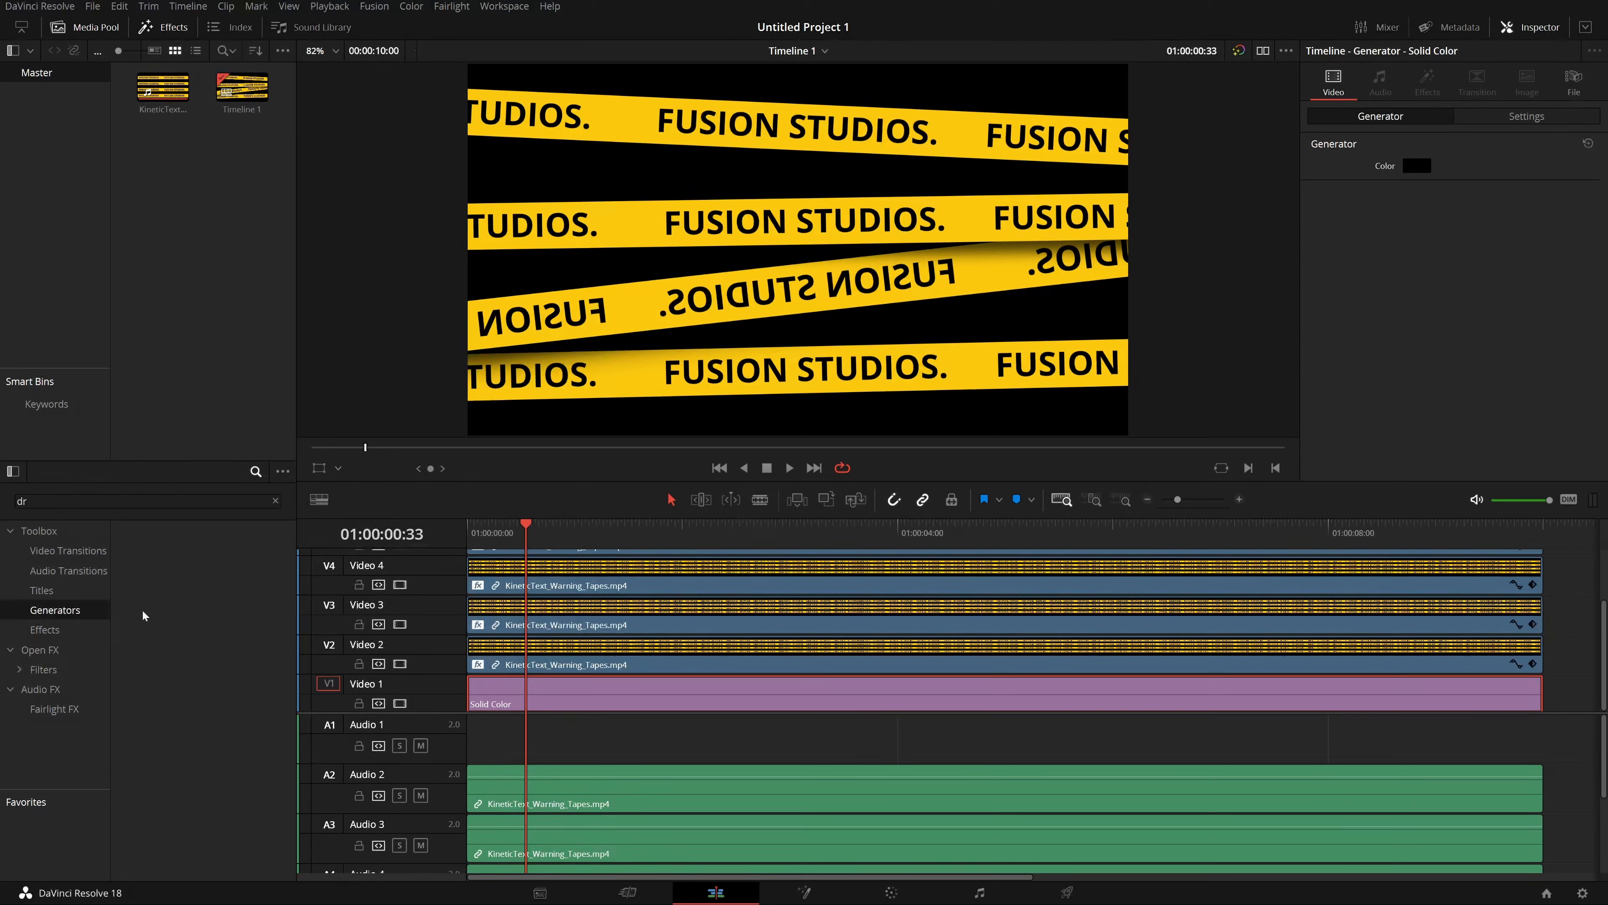
click(59, 627)
click(72, 611)
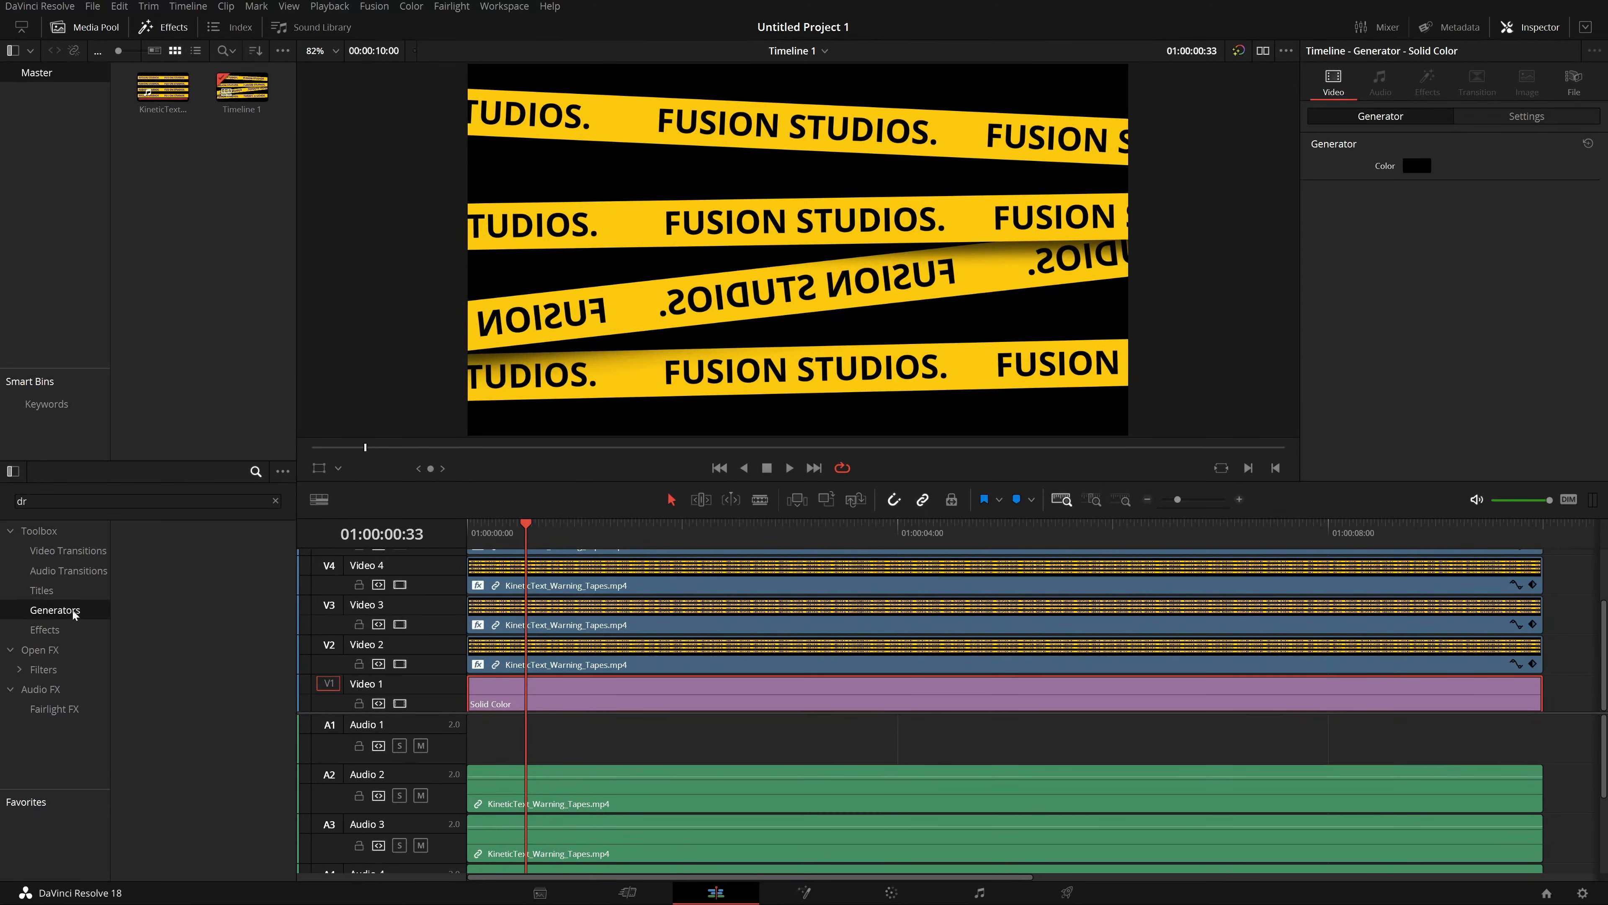
click(276, 501)
double_click(204, 807)
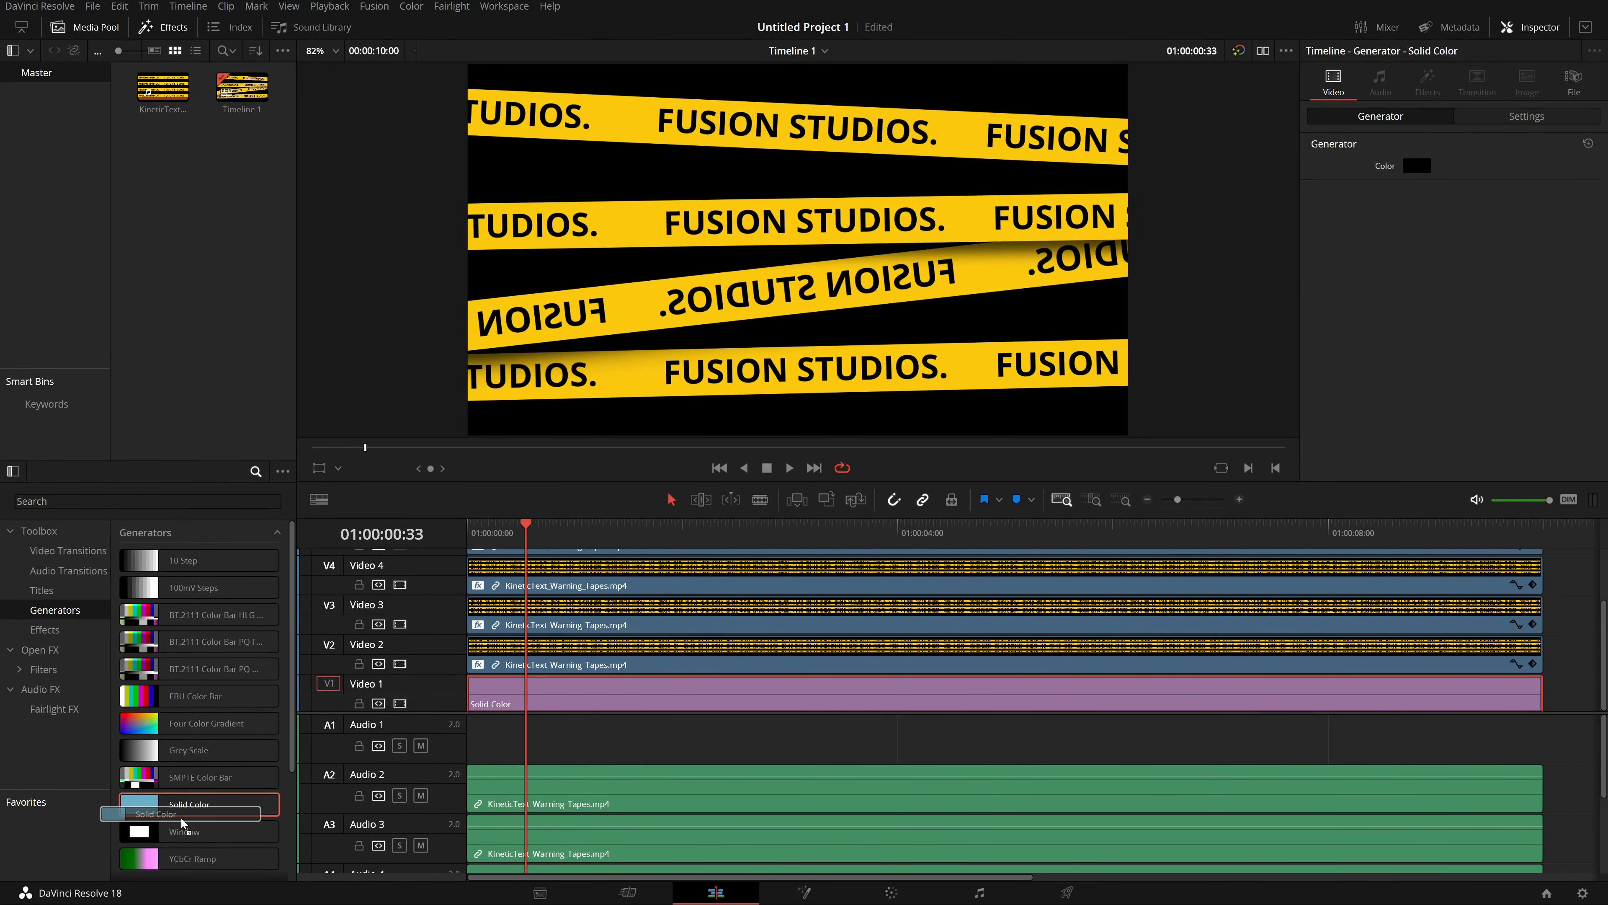
click(150, 31)
click(85, 26)
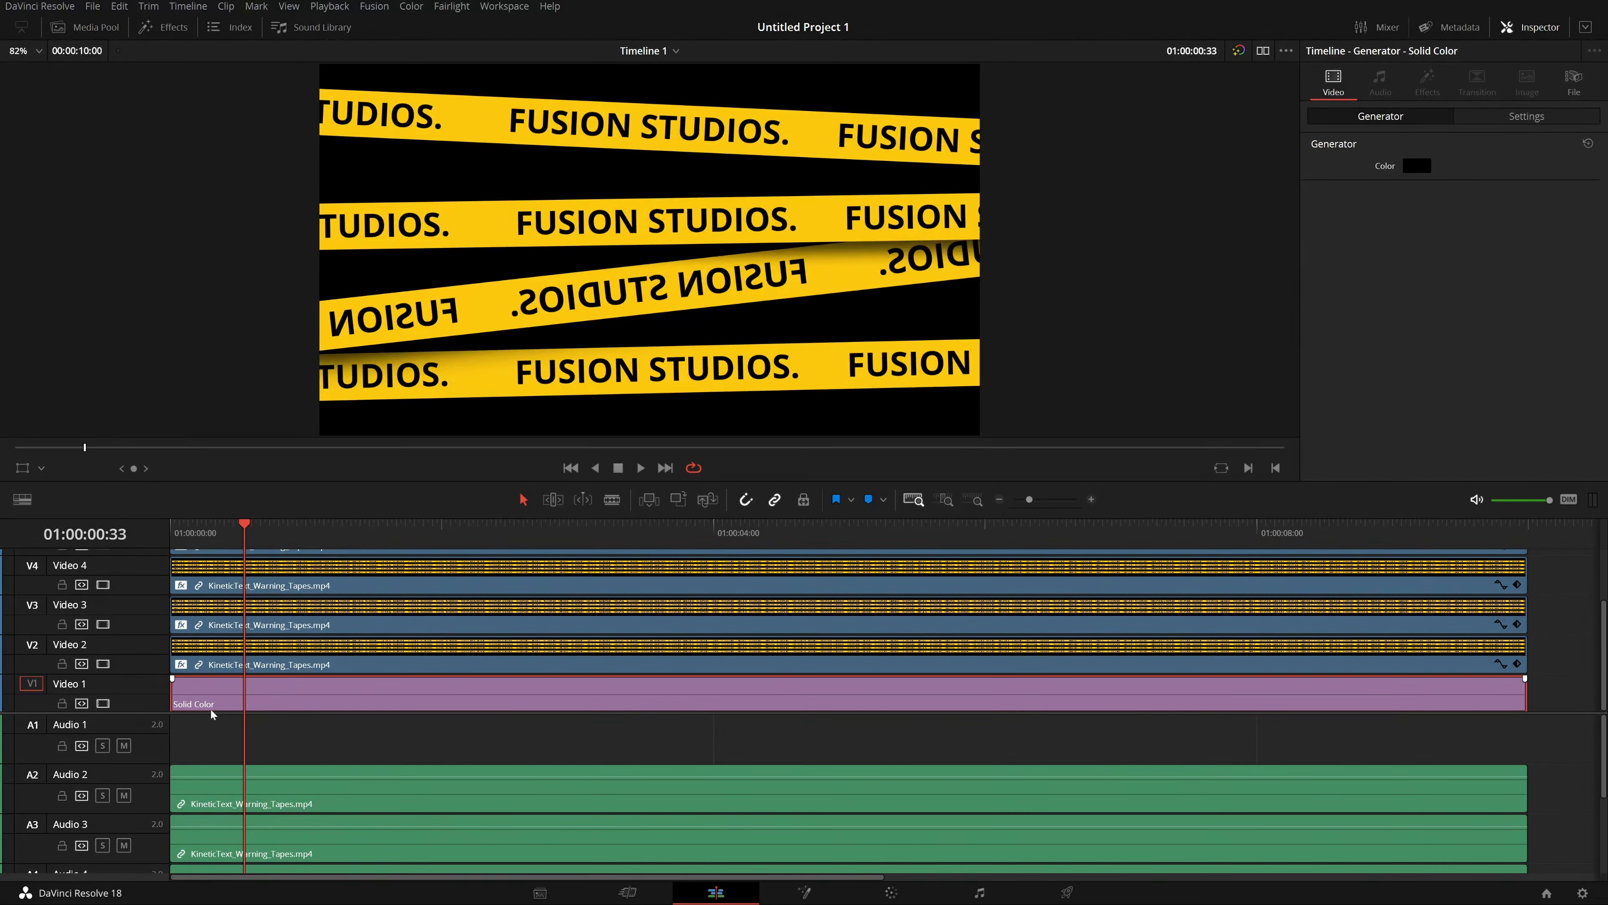
Set the Solid Color background clip's colour to white.
click(1408, 166)
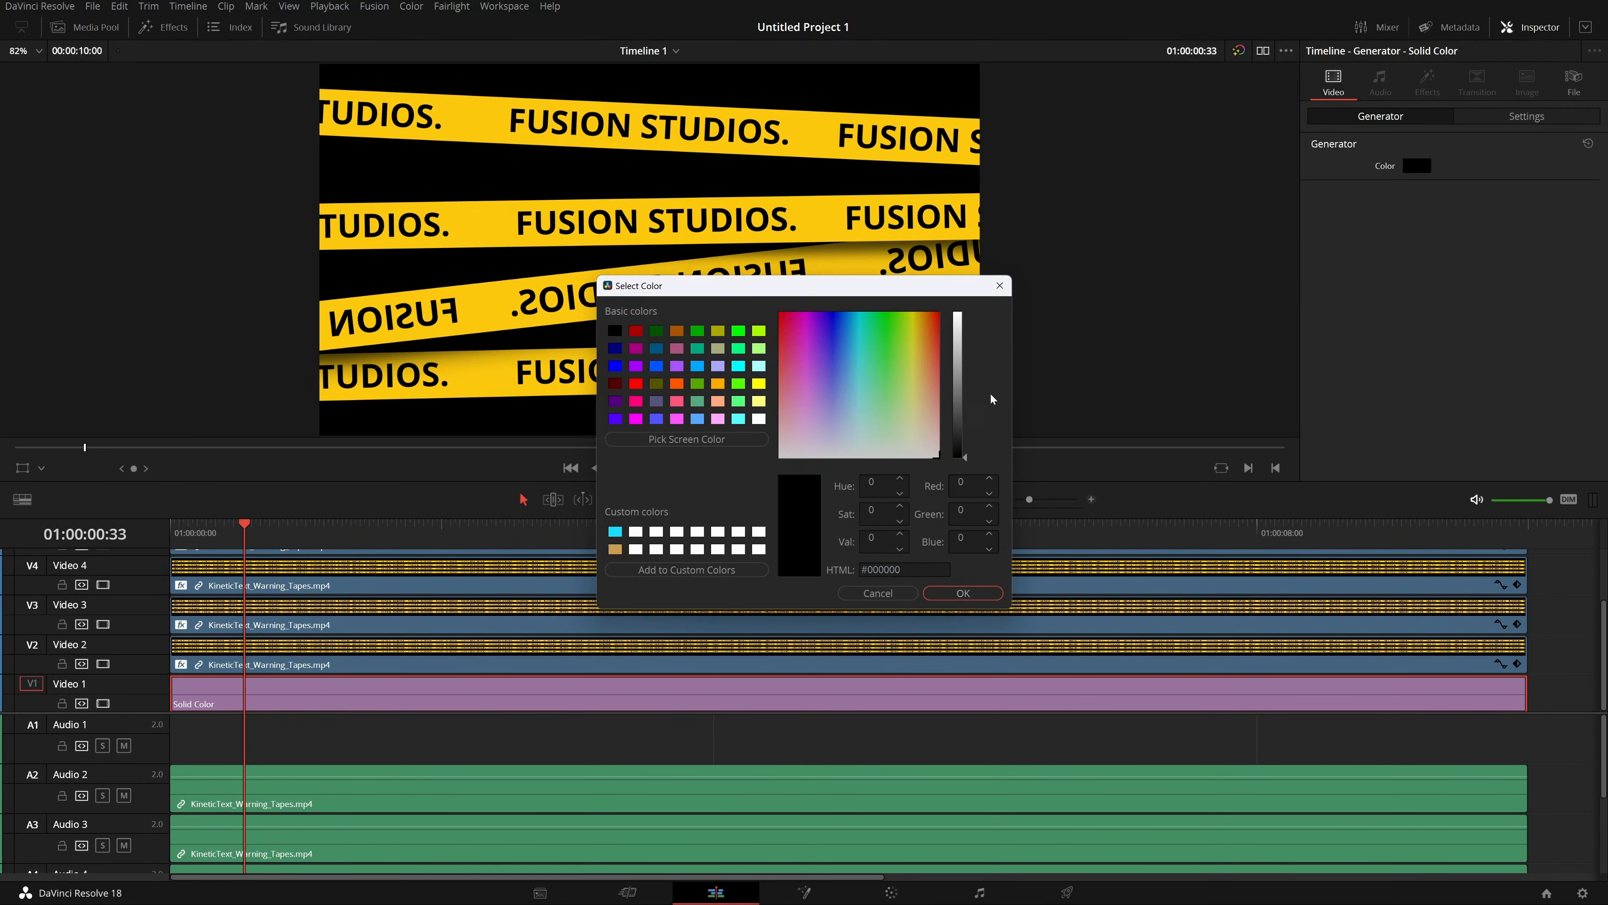
click(958, 394)
click(963, 593)
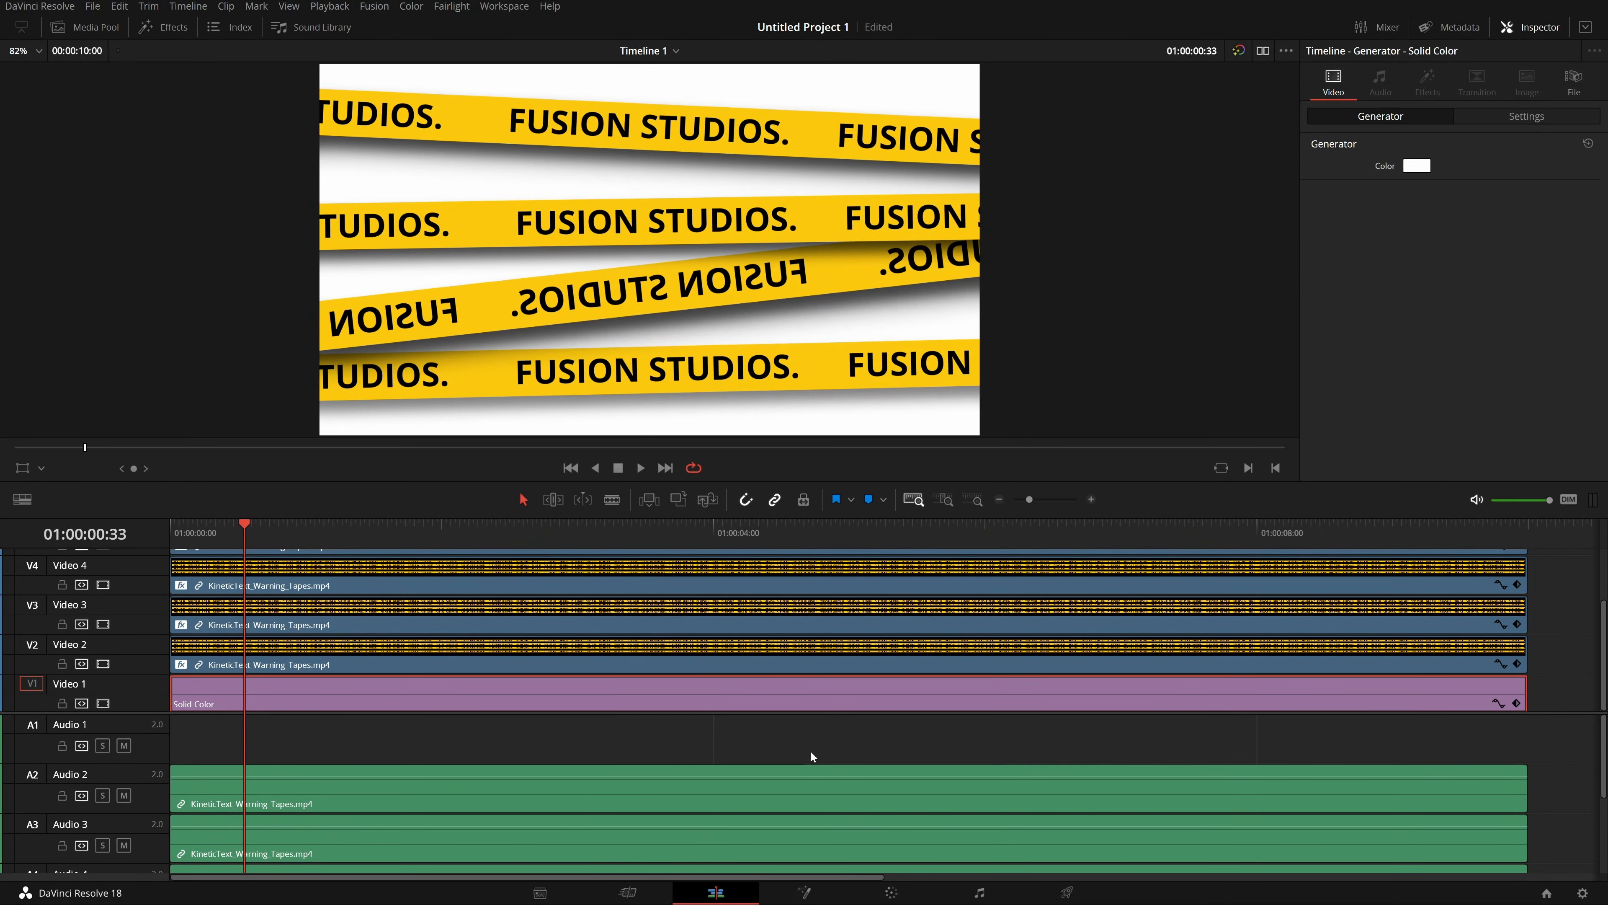
Disable the tape clips and tracks above Video 2 so only the Video 2 strip remains visible.
click(315, 660)
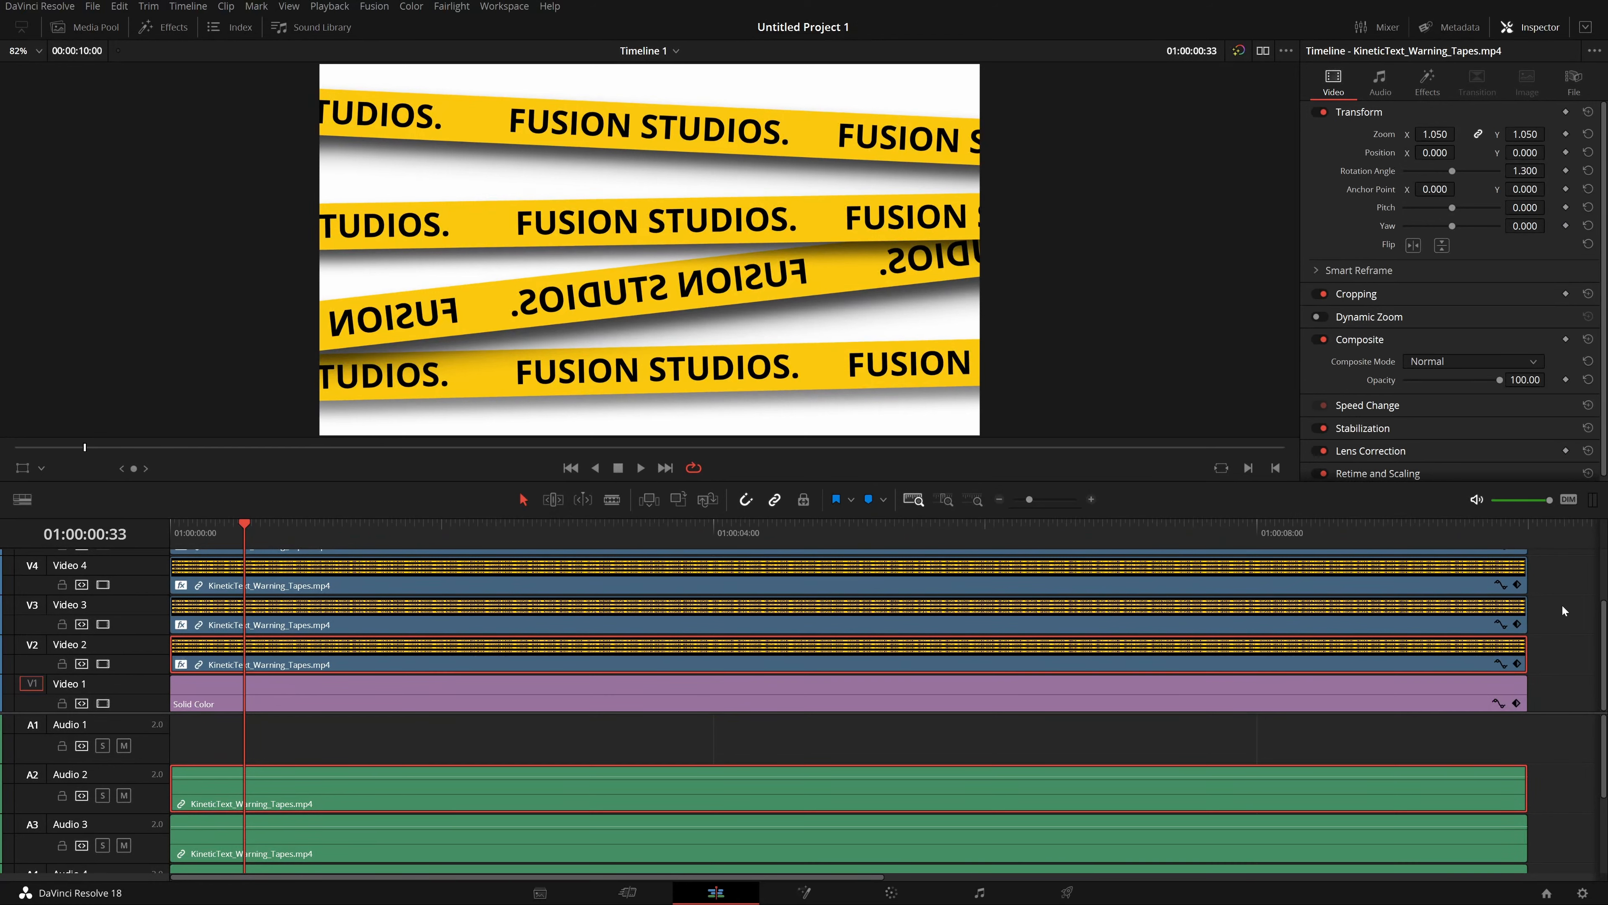
drag(1556, 608, 1170, 505)
scroll(411, 634, down, 3)
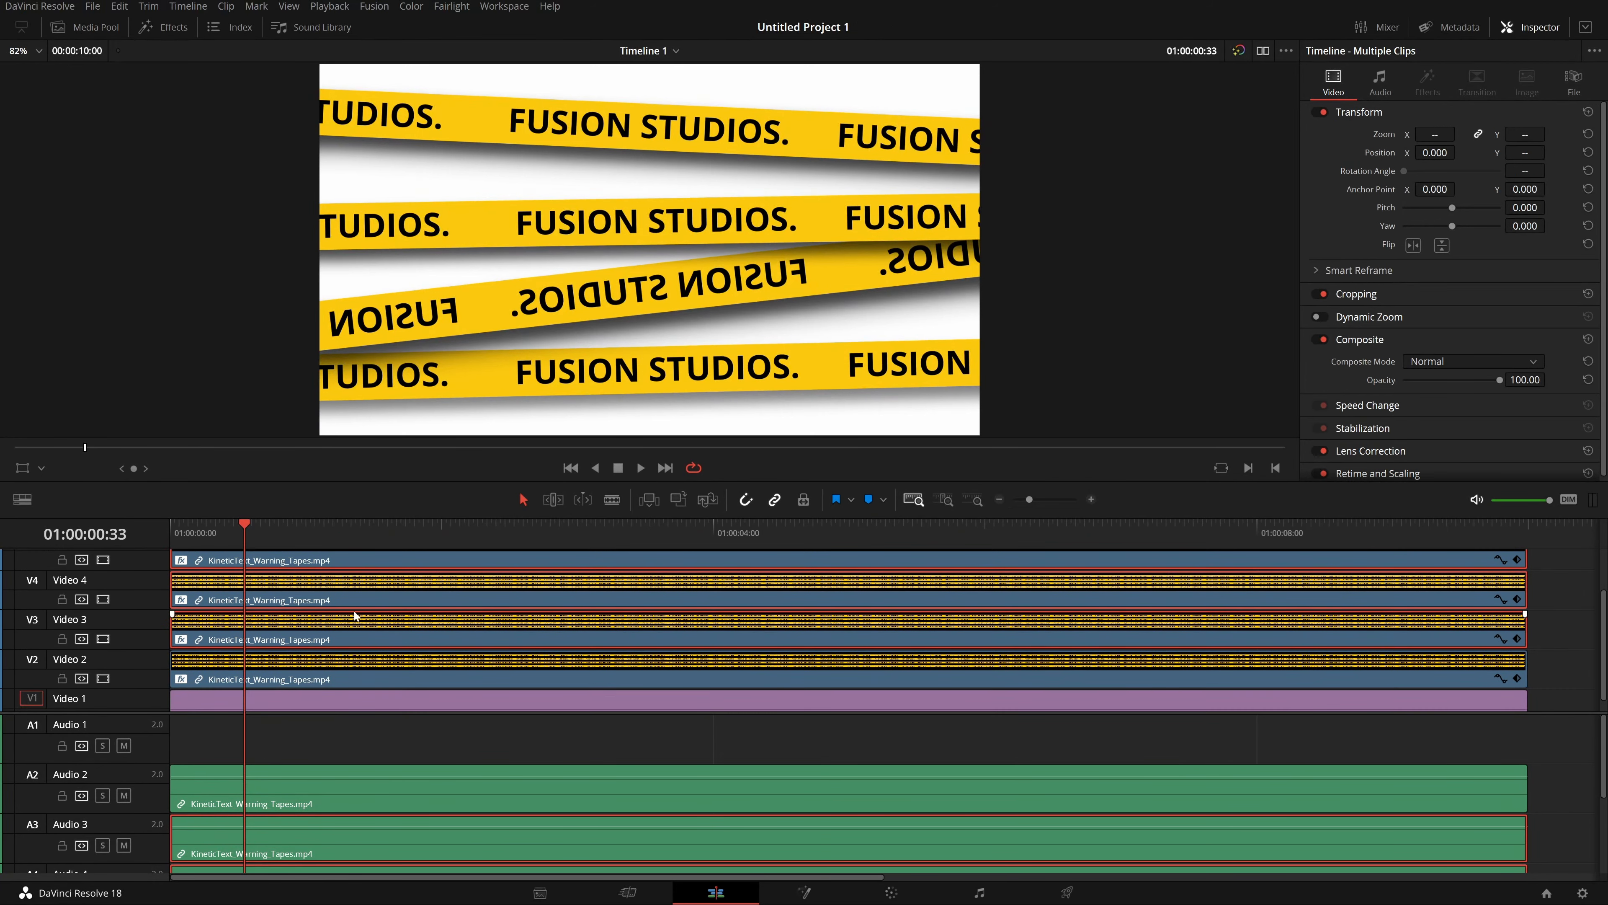
click(95, 636)
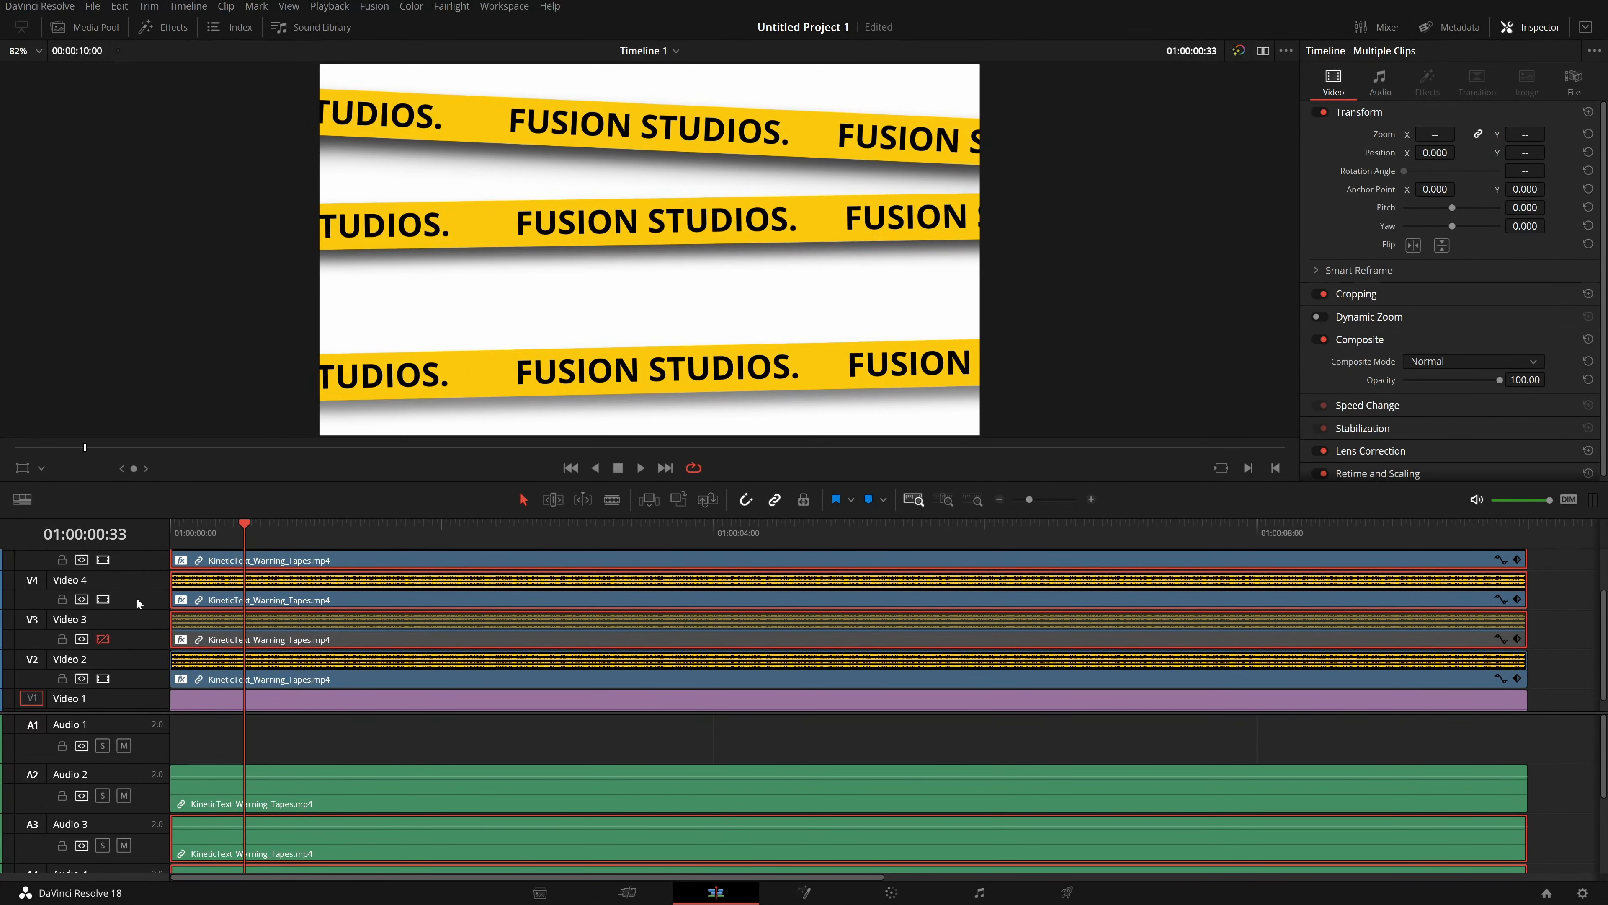
key(d)
click(1536, 652)
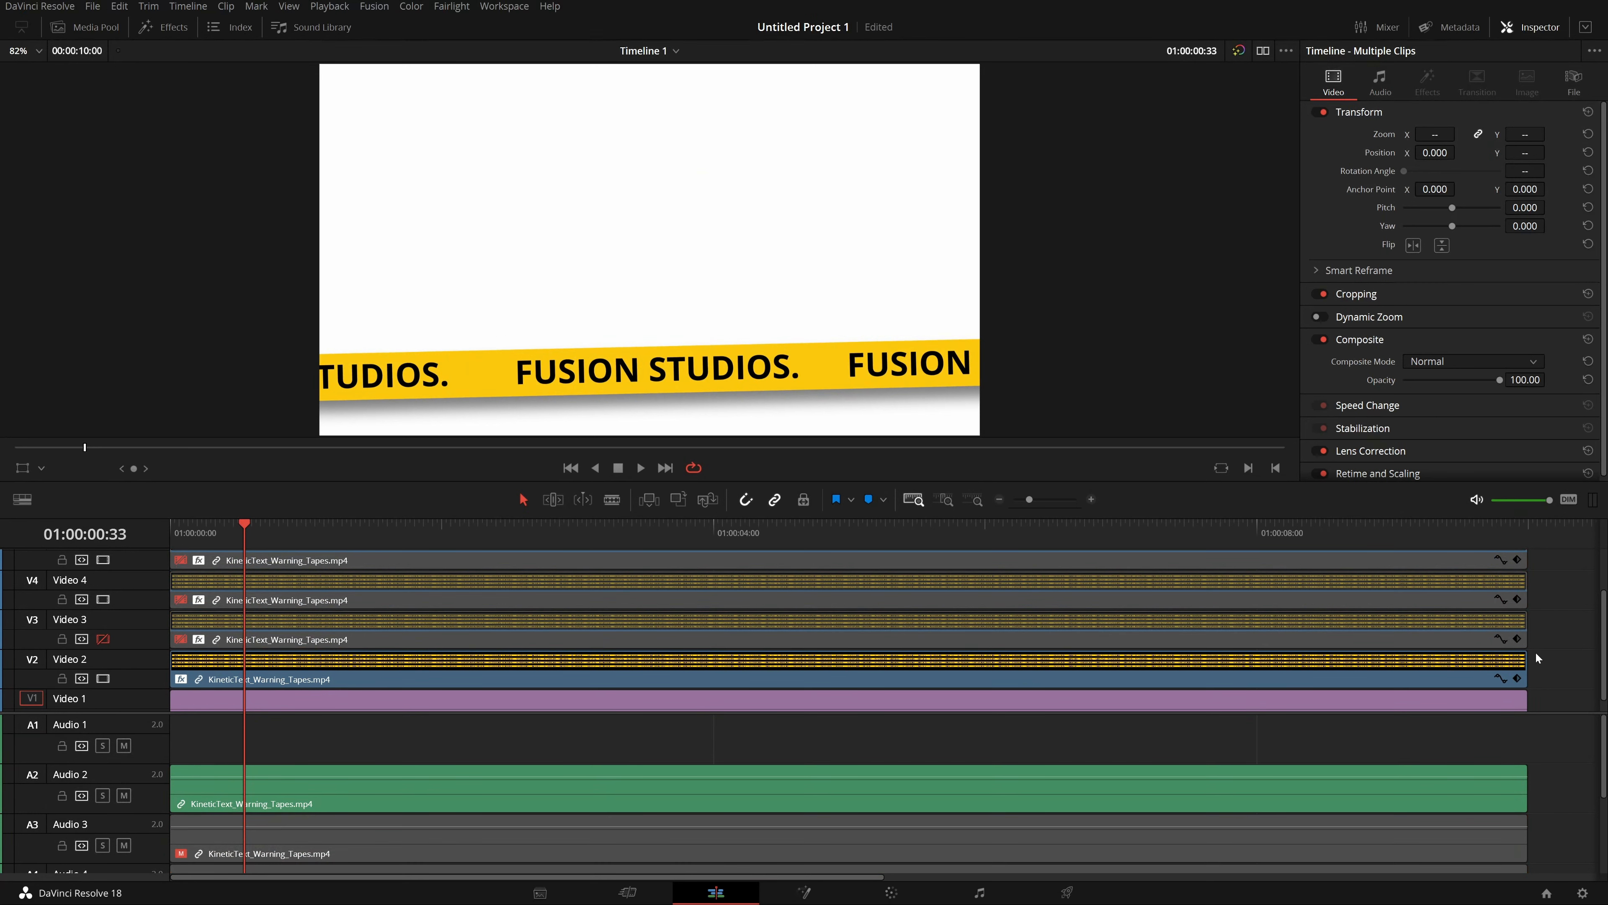
Set the Video 2 tape clip's Crop Top to 807.499 in its Cropping settings.
click(529, 676)
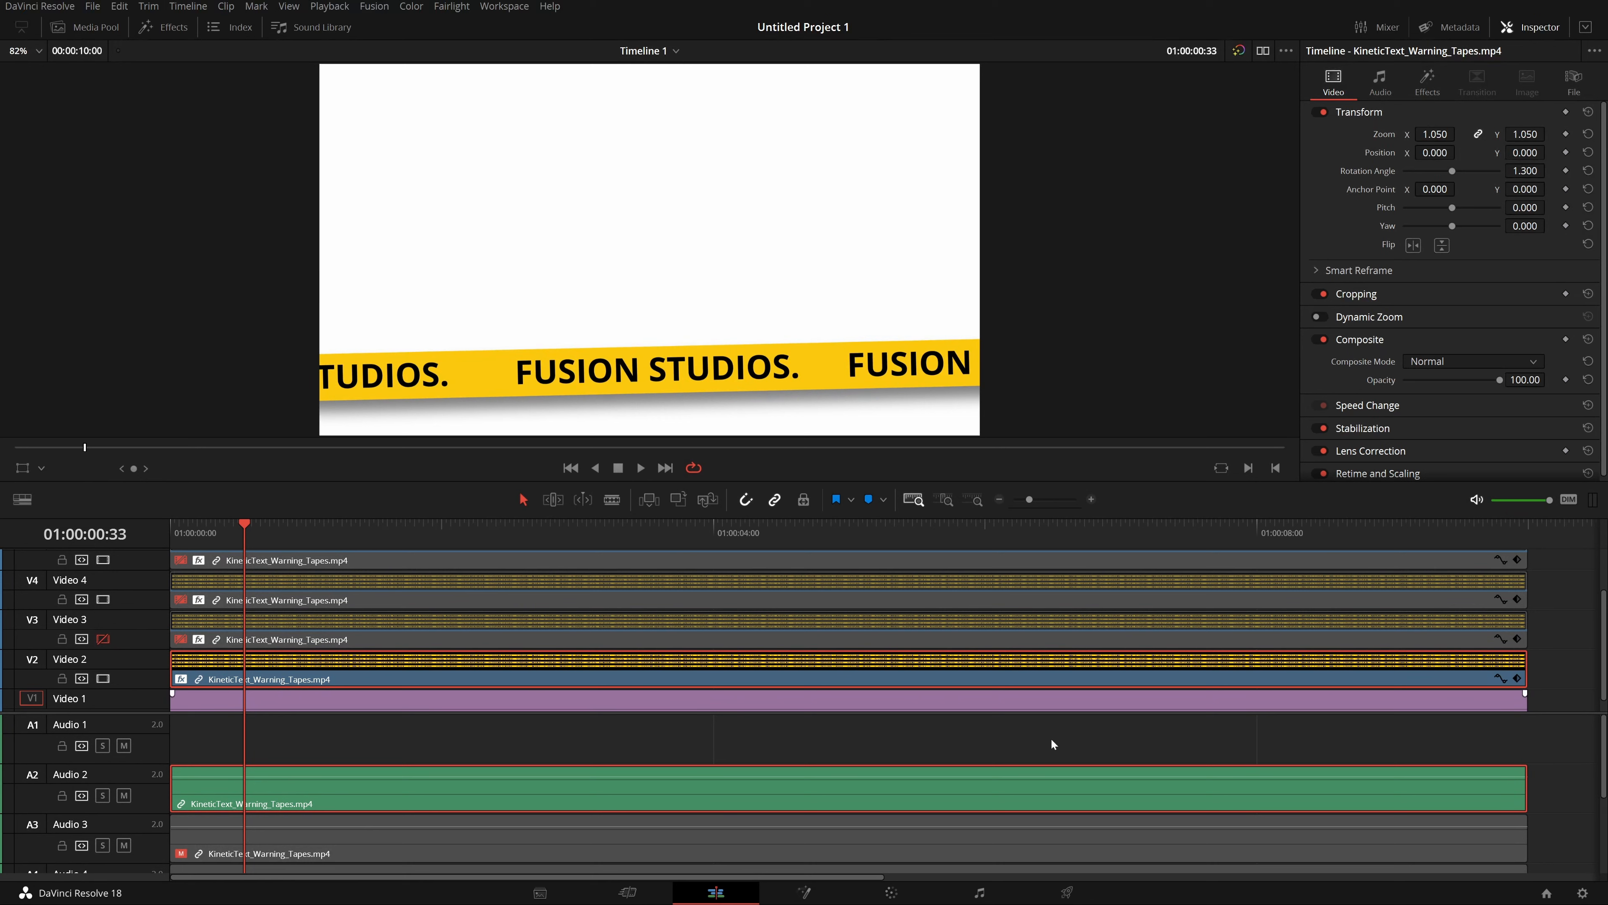
click(1362, 294)
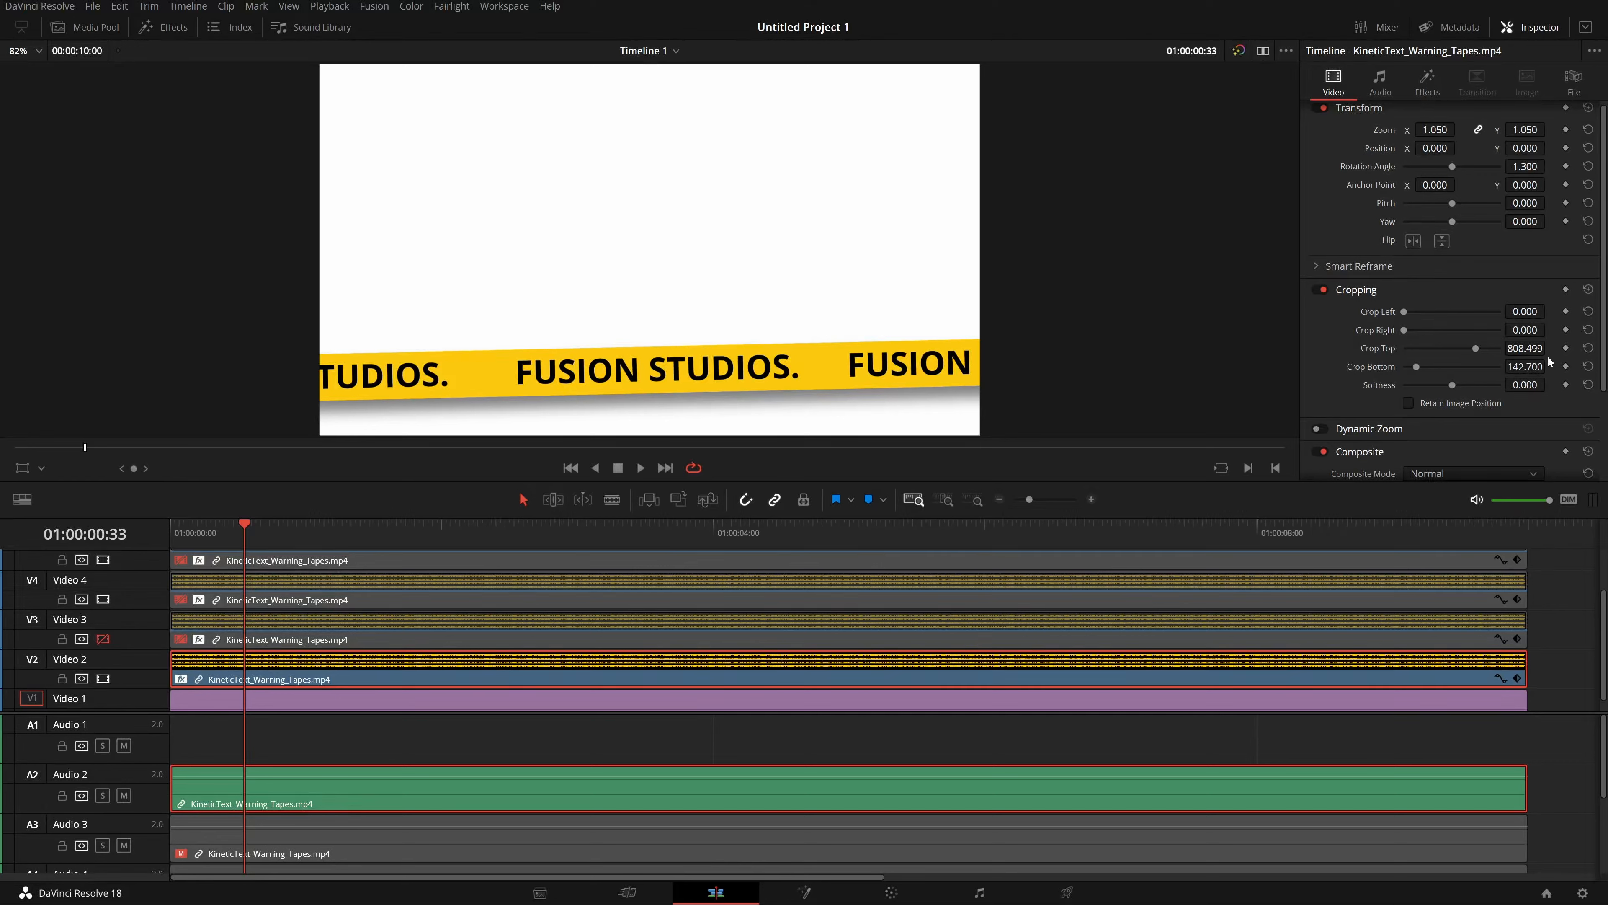
drag(1524, 347, 1524, 348)
double_click(1524, 347)
key(ctrl+c)
click(1531, 291)
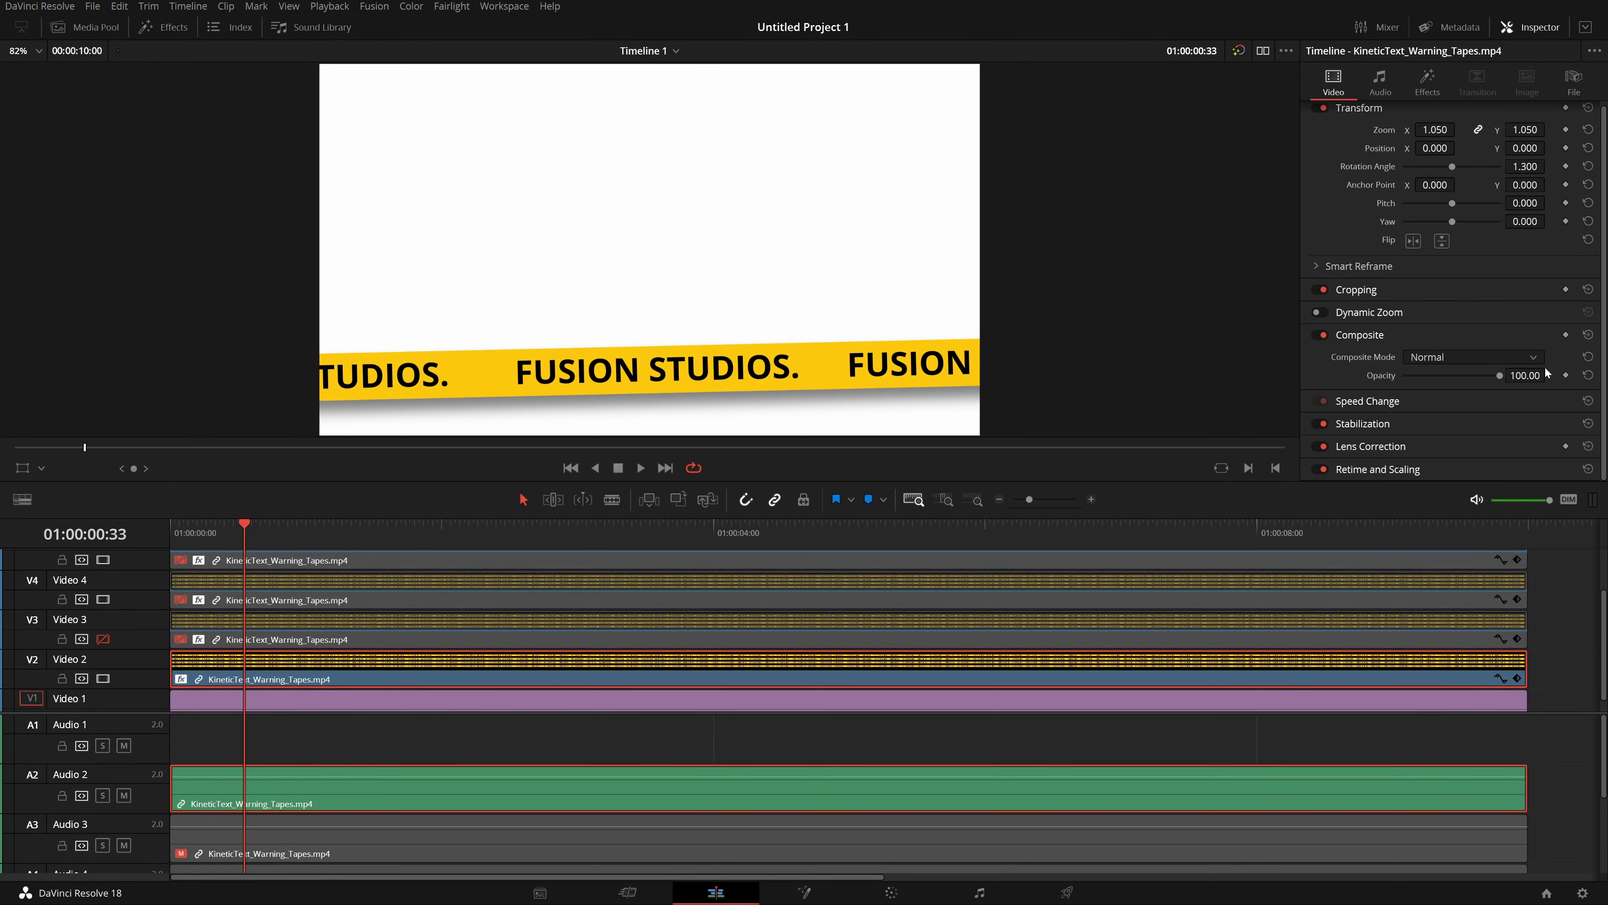
click(1519, 296)
drag(1524, 348, 1038, 347)
key(ctrl+v)
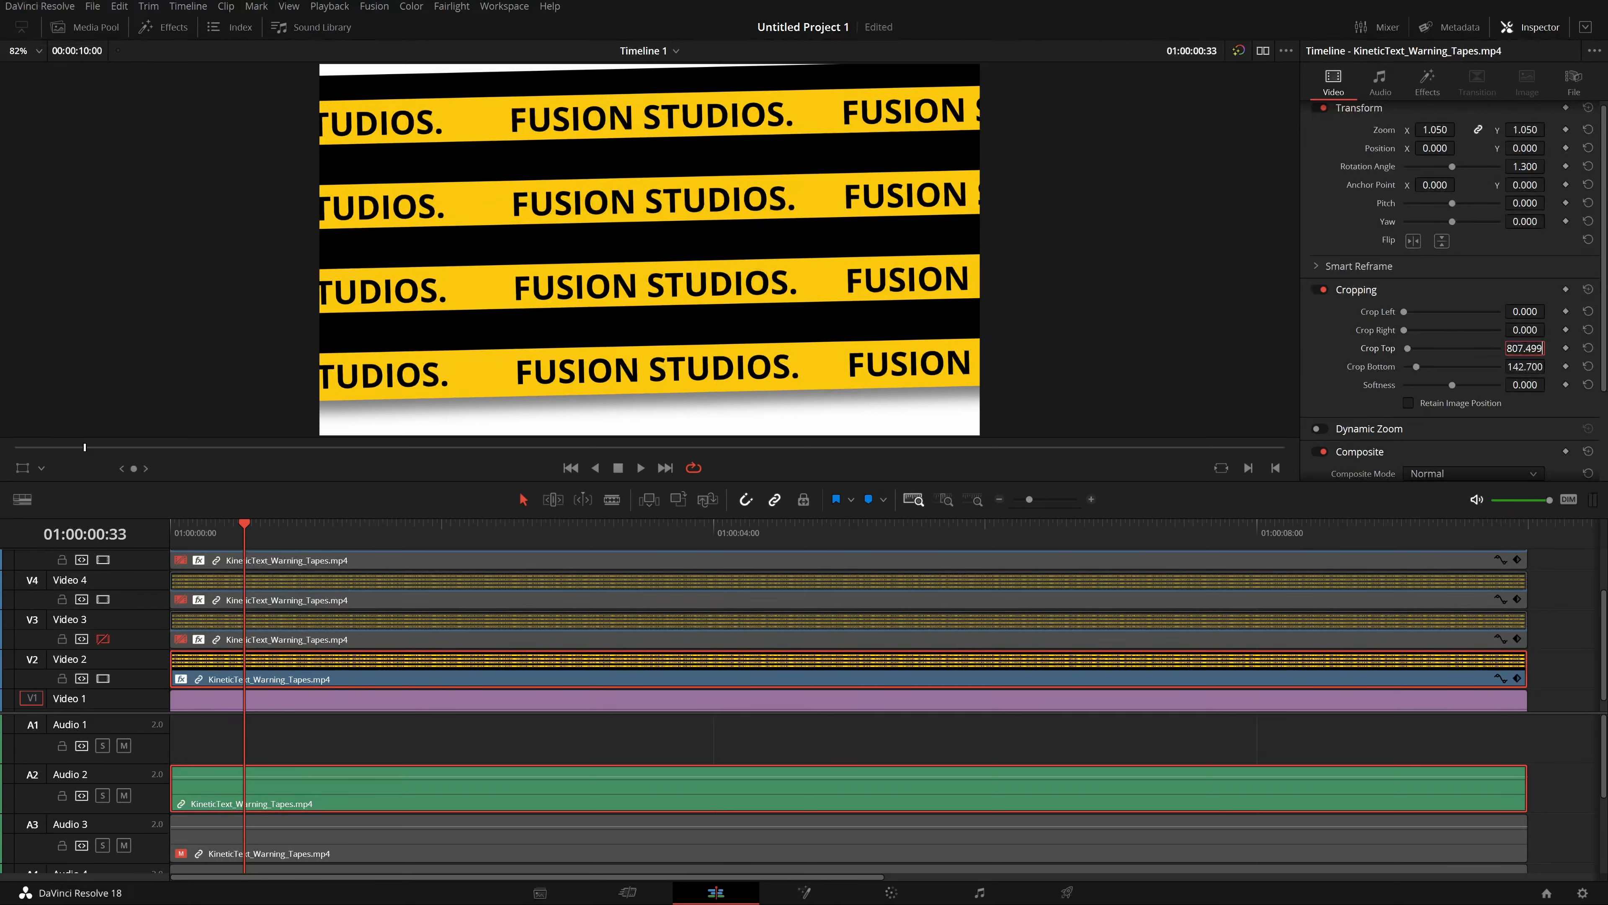
key(Return)
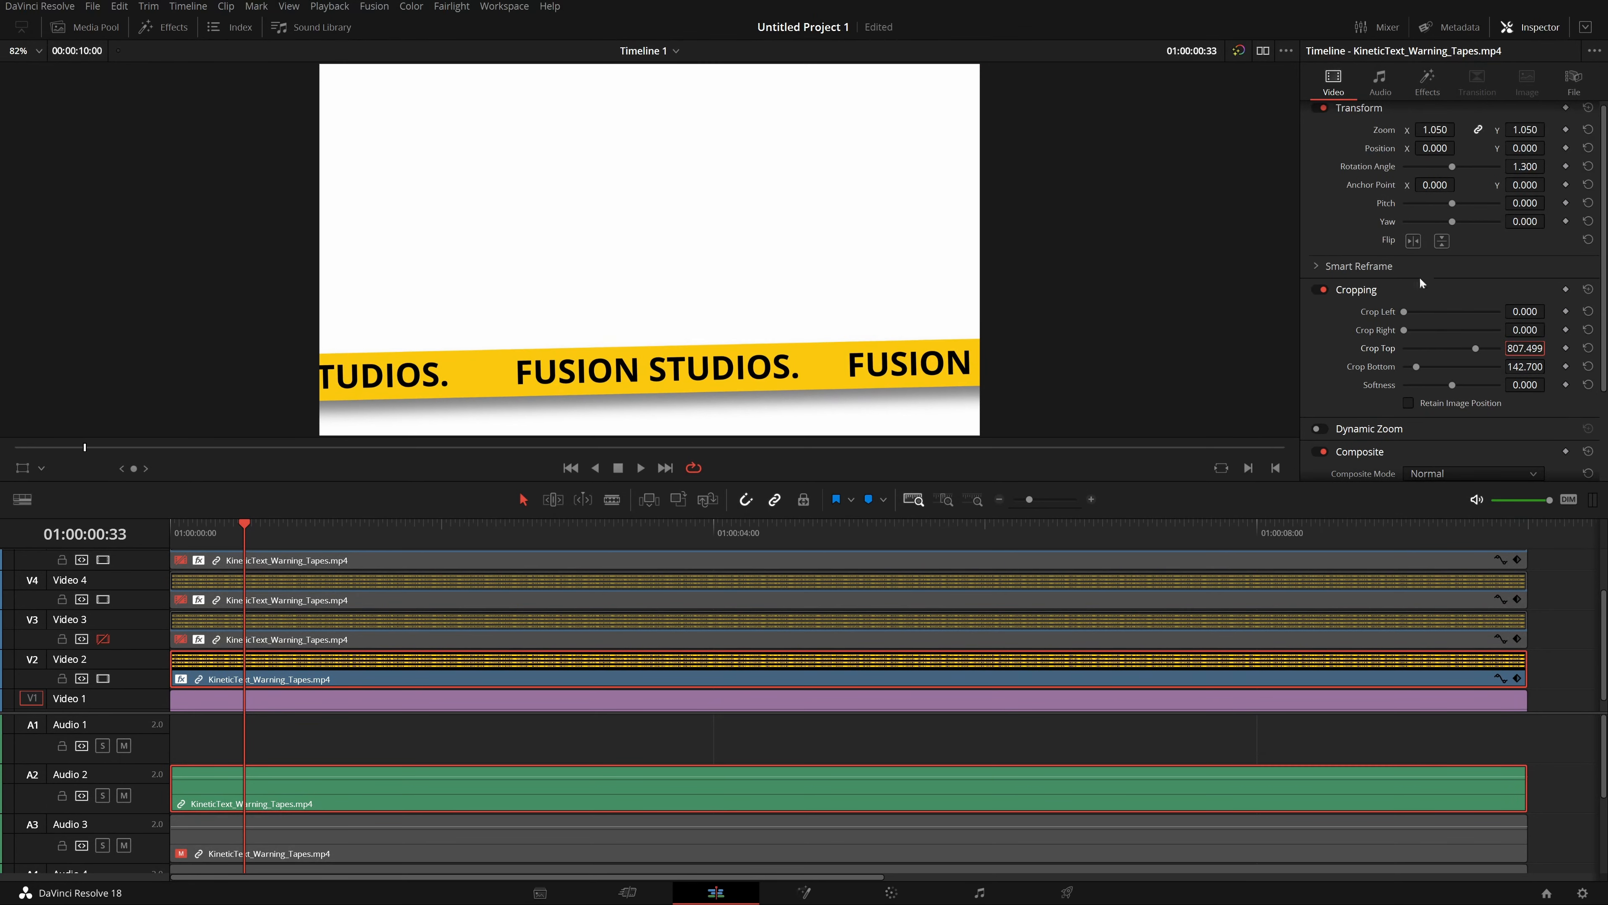
Save the project and reopen the effects library panel.
key(ctrl+s)
click(155, 26)
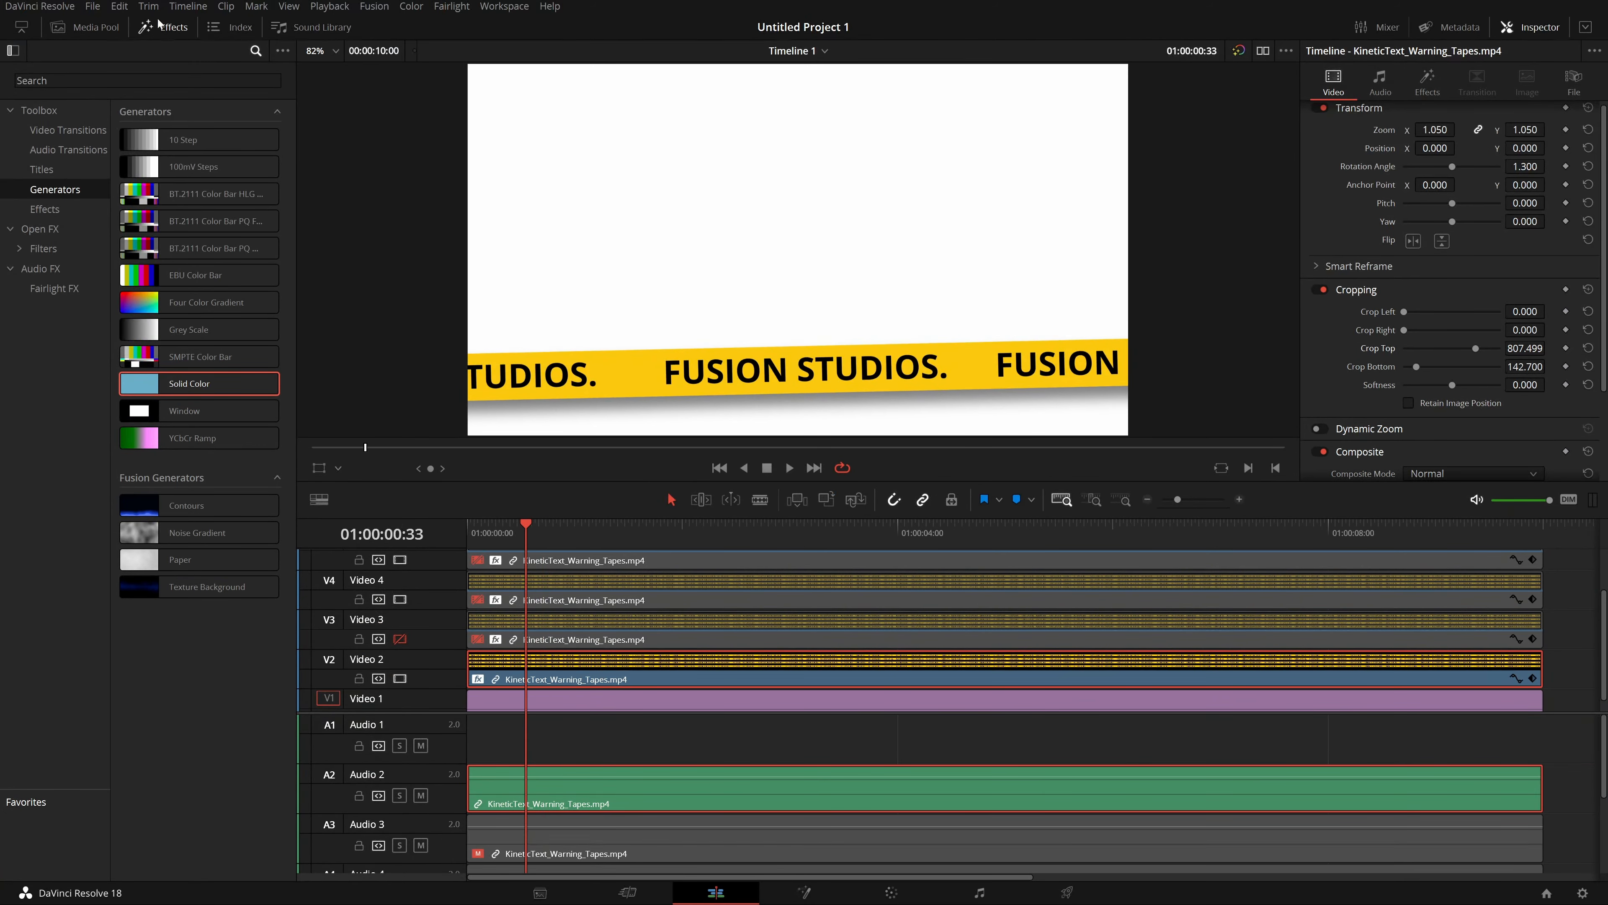
Search the filters for Drop Shadow and apply it to the Video 2 tape clip.
click(43, 248)
click(57, 80)
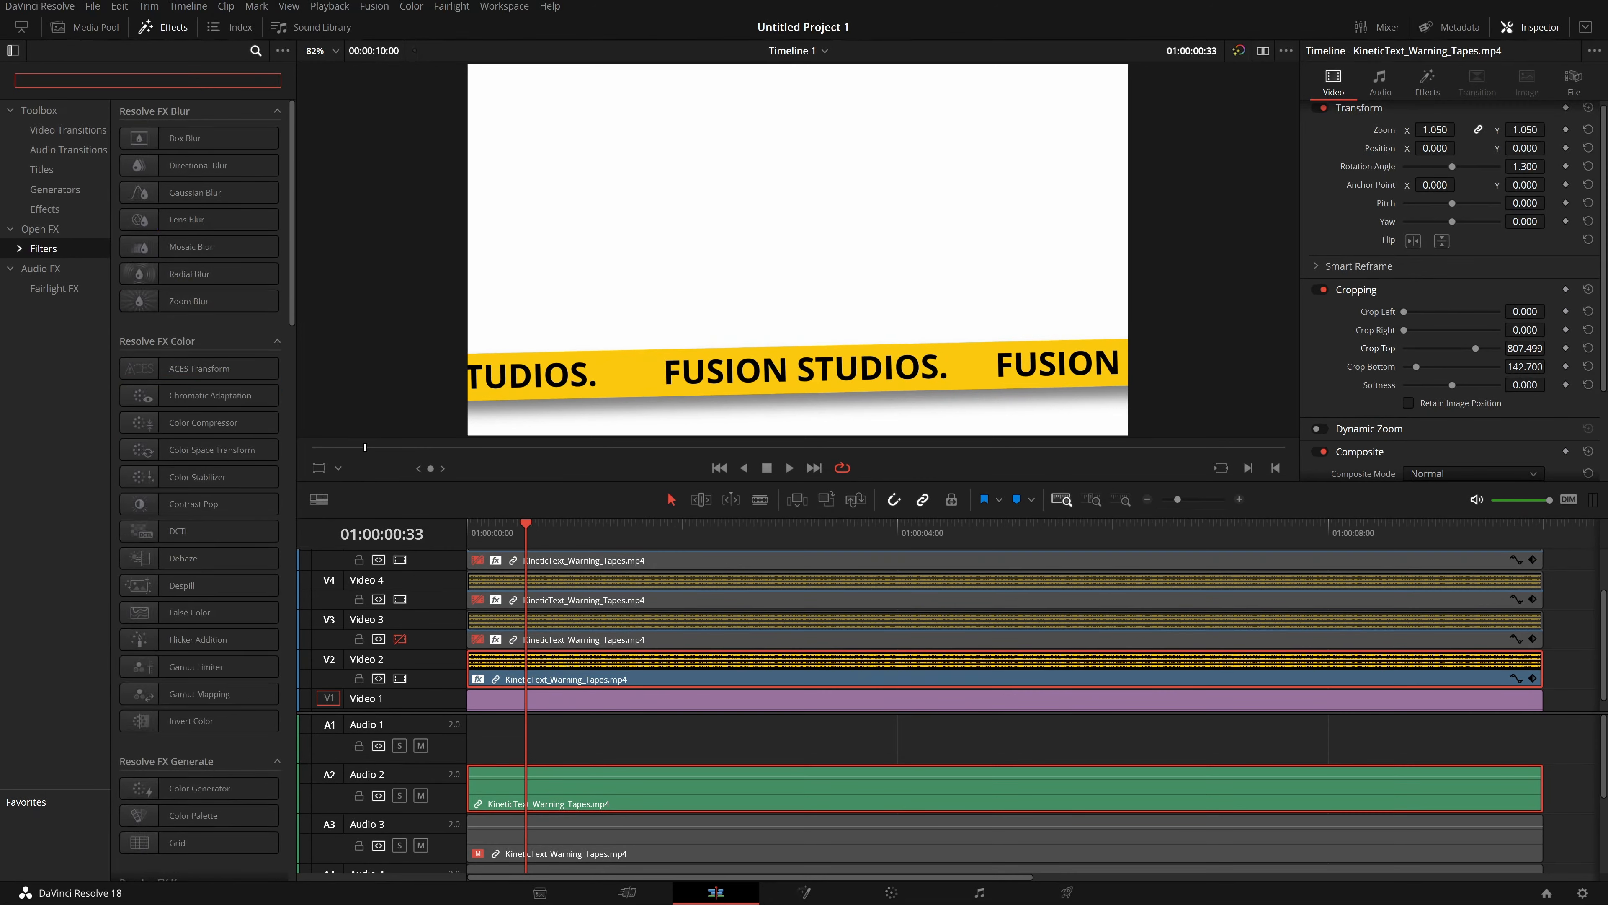
text(drop)
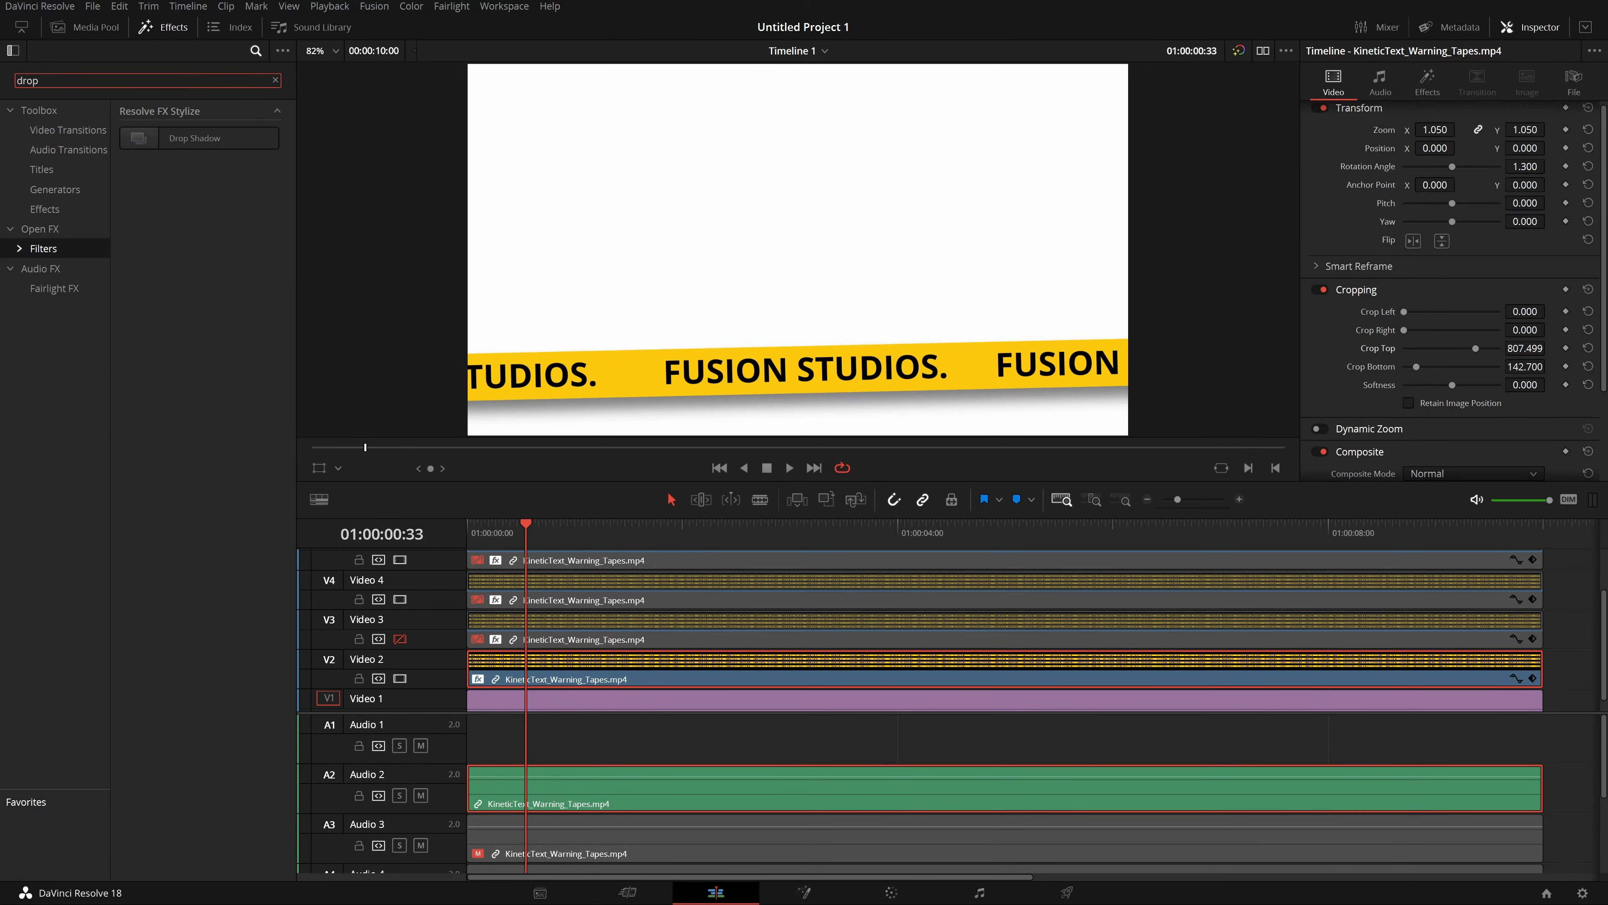
drag(193, 138, 505, 662)
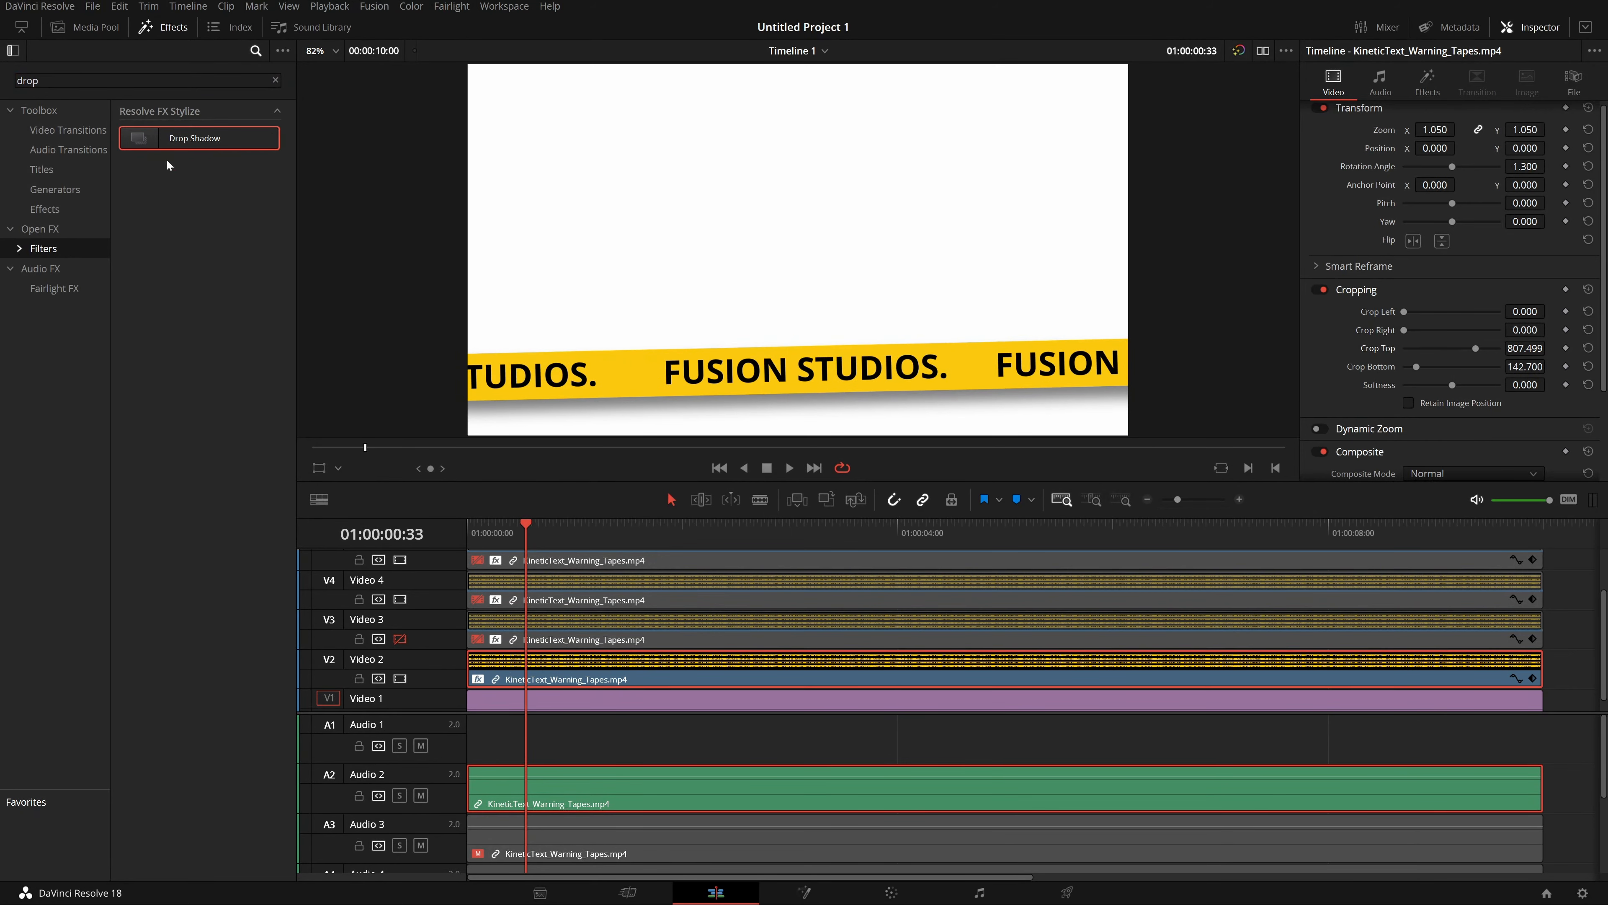
Re-enable the disabled tape clips on the tracks above Video 2.
click(163, 27)
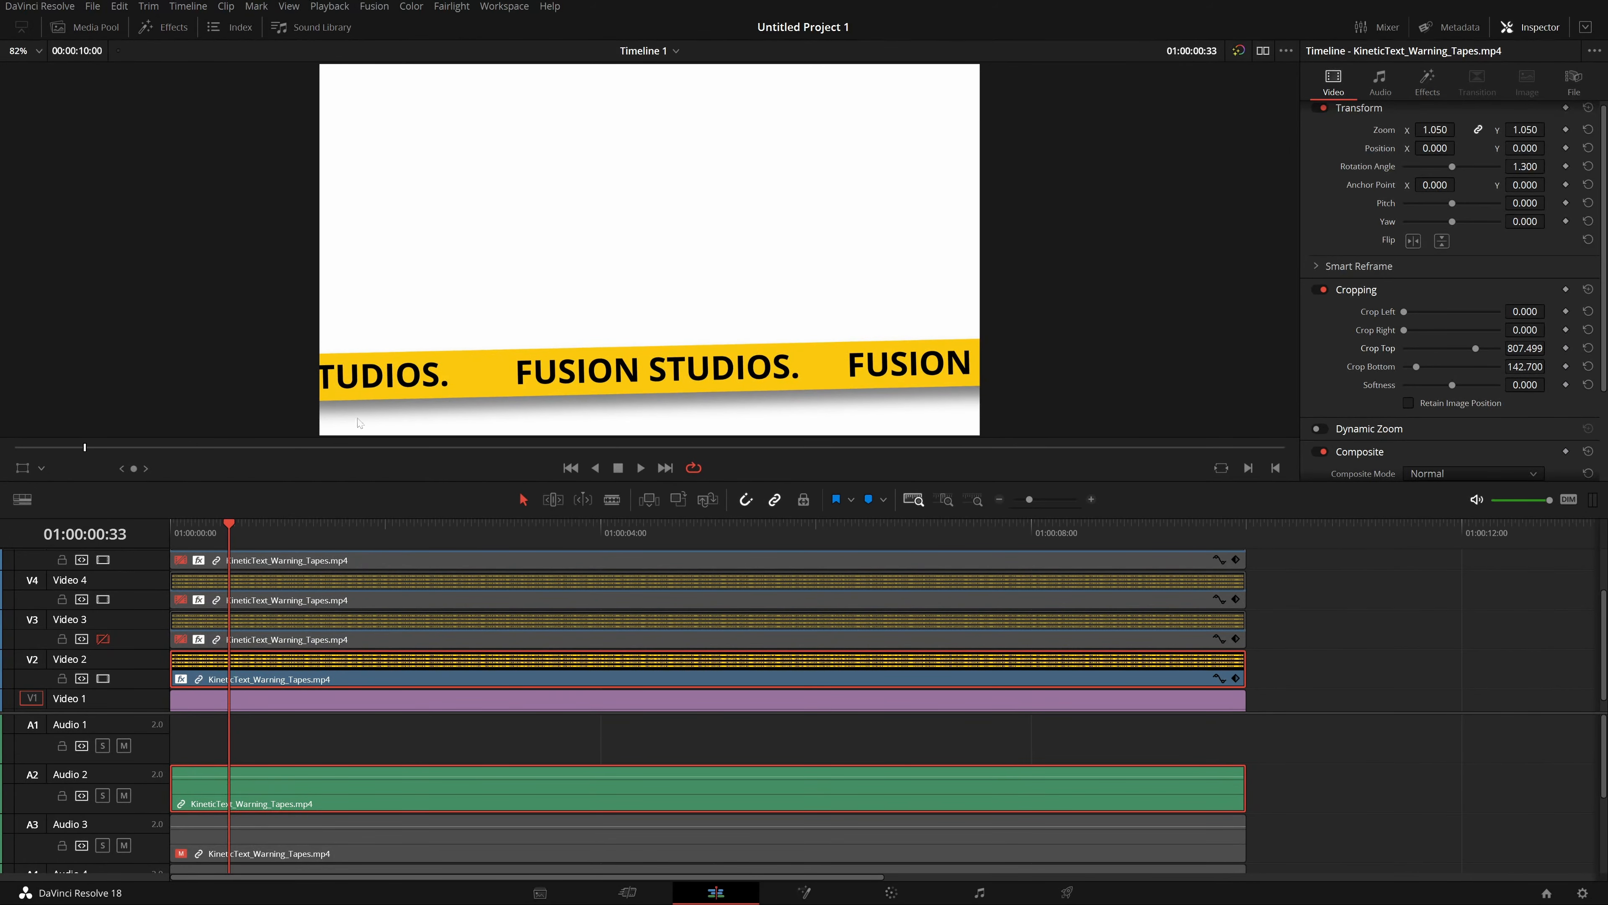
click(1544, 640)
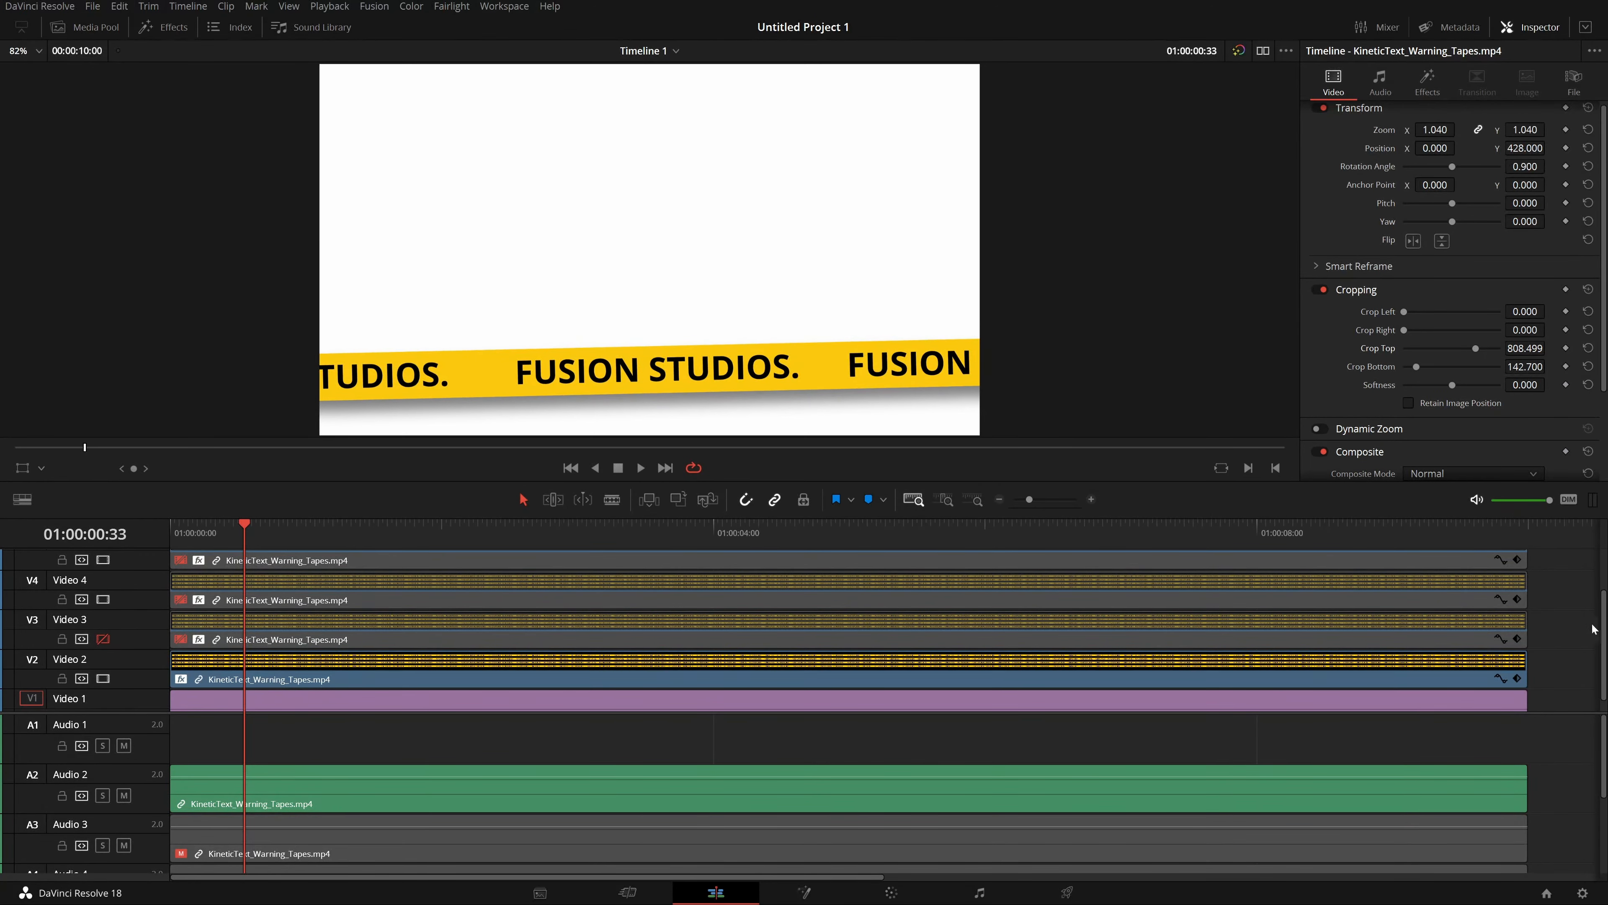
click(1456, 671)
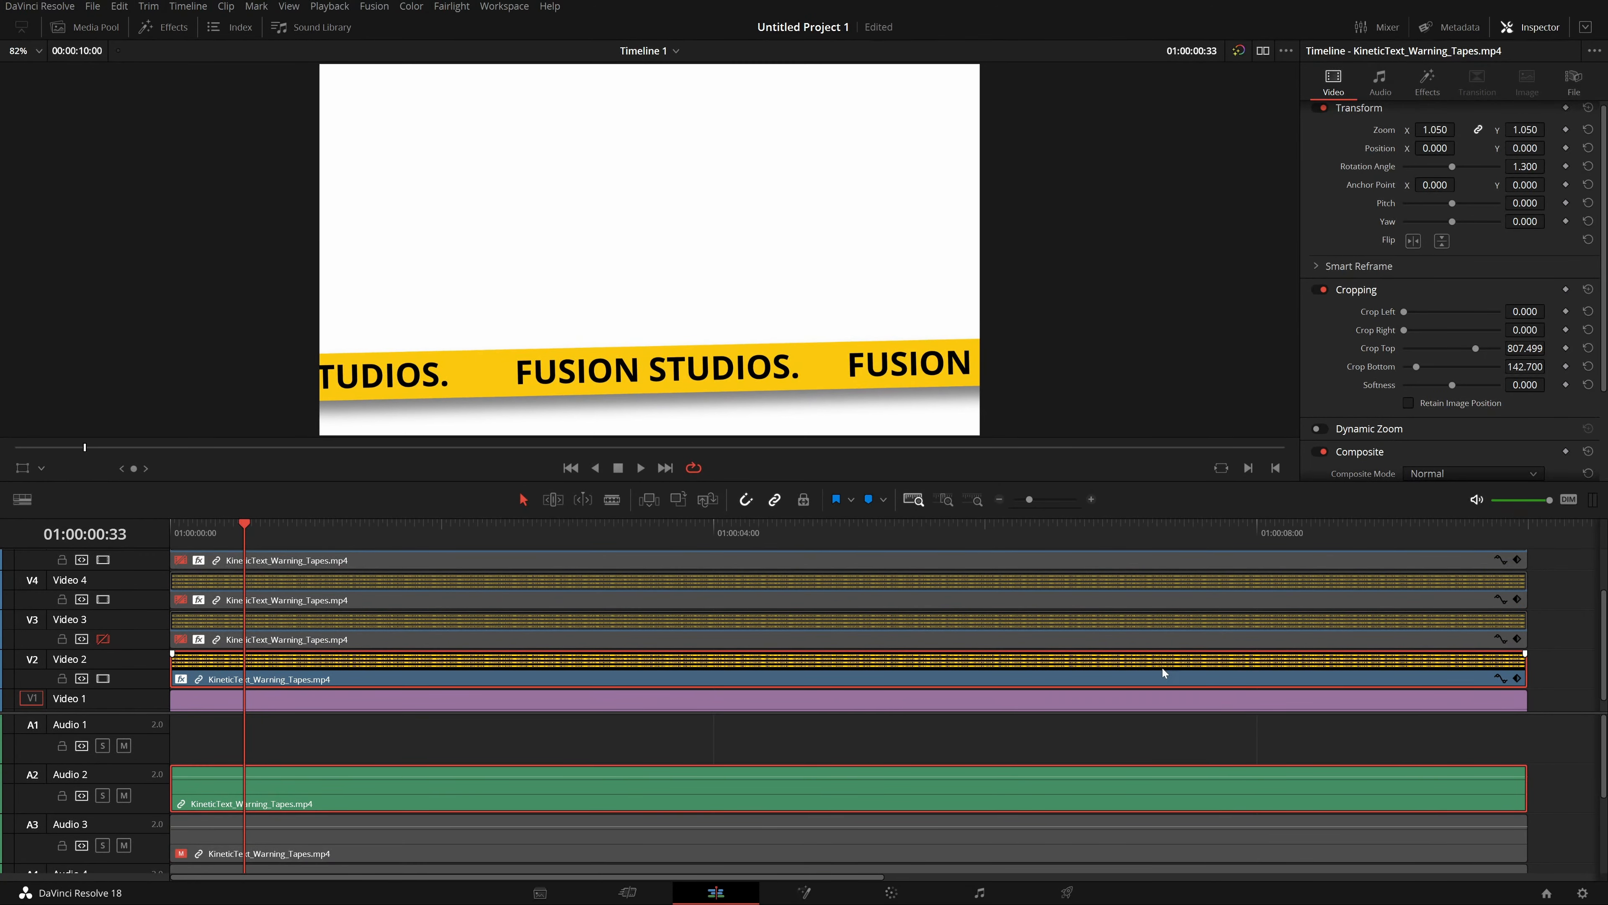
drag(1542, 644, 1184, 526)
key(d)
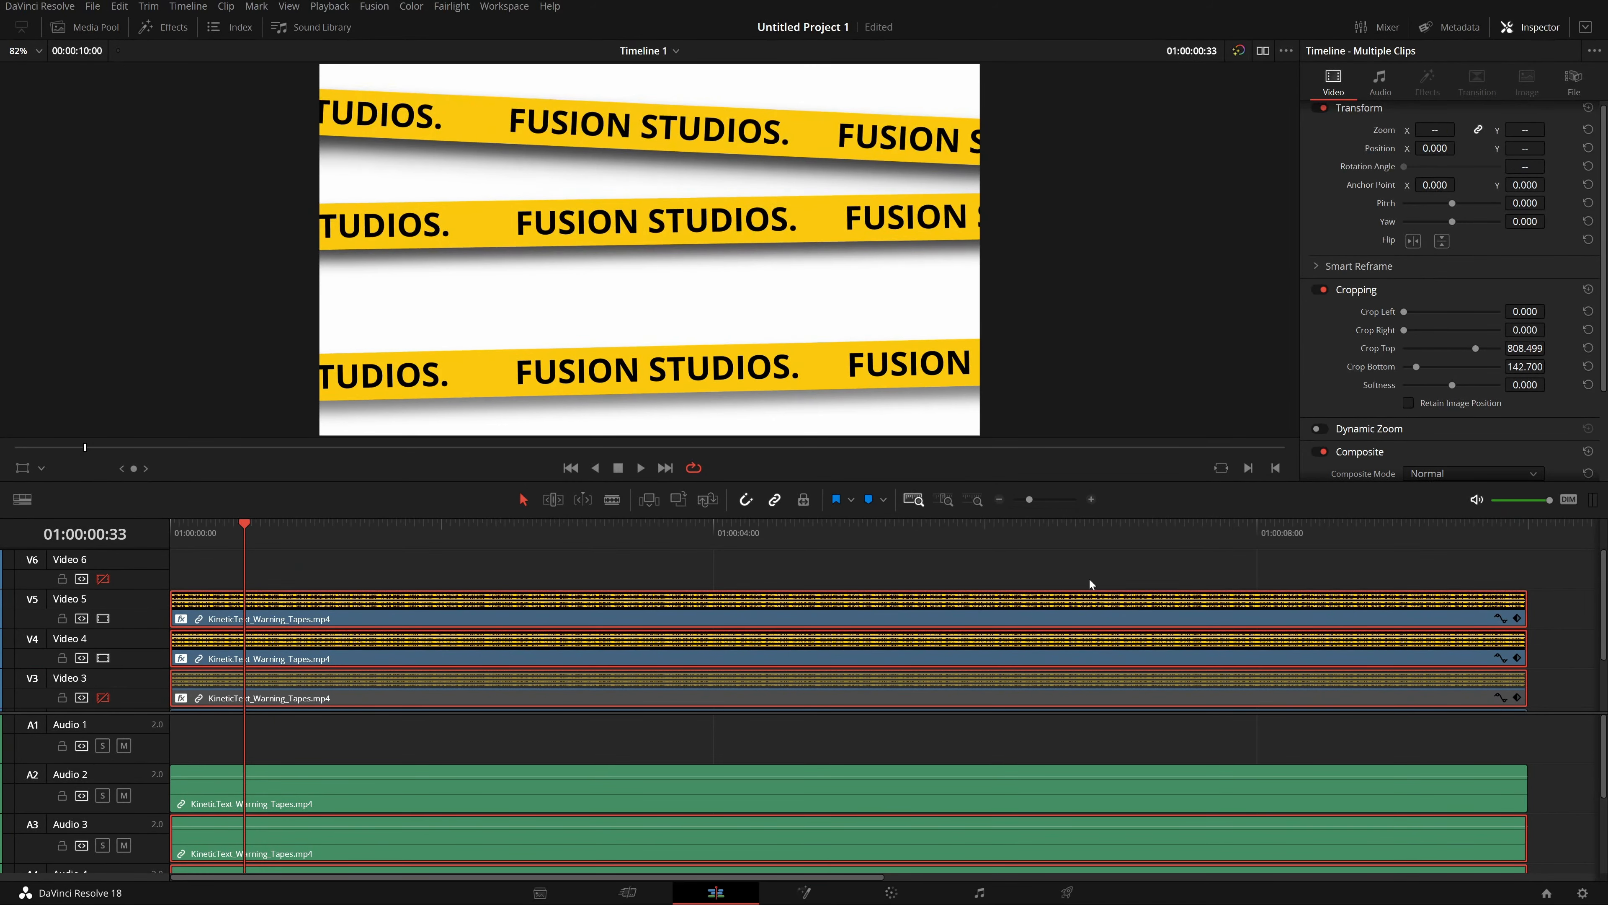
Enable the Video 3 track so its flipped tape clip shows in the composite.
click(1571, 586)
scroll(1520, 597, down, 2)
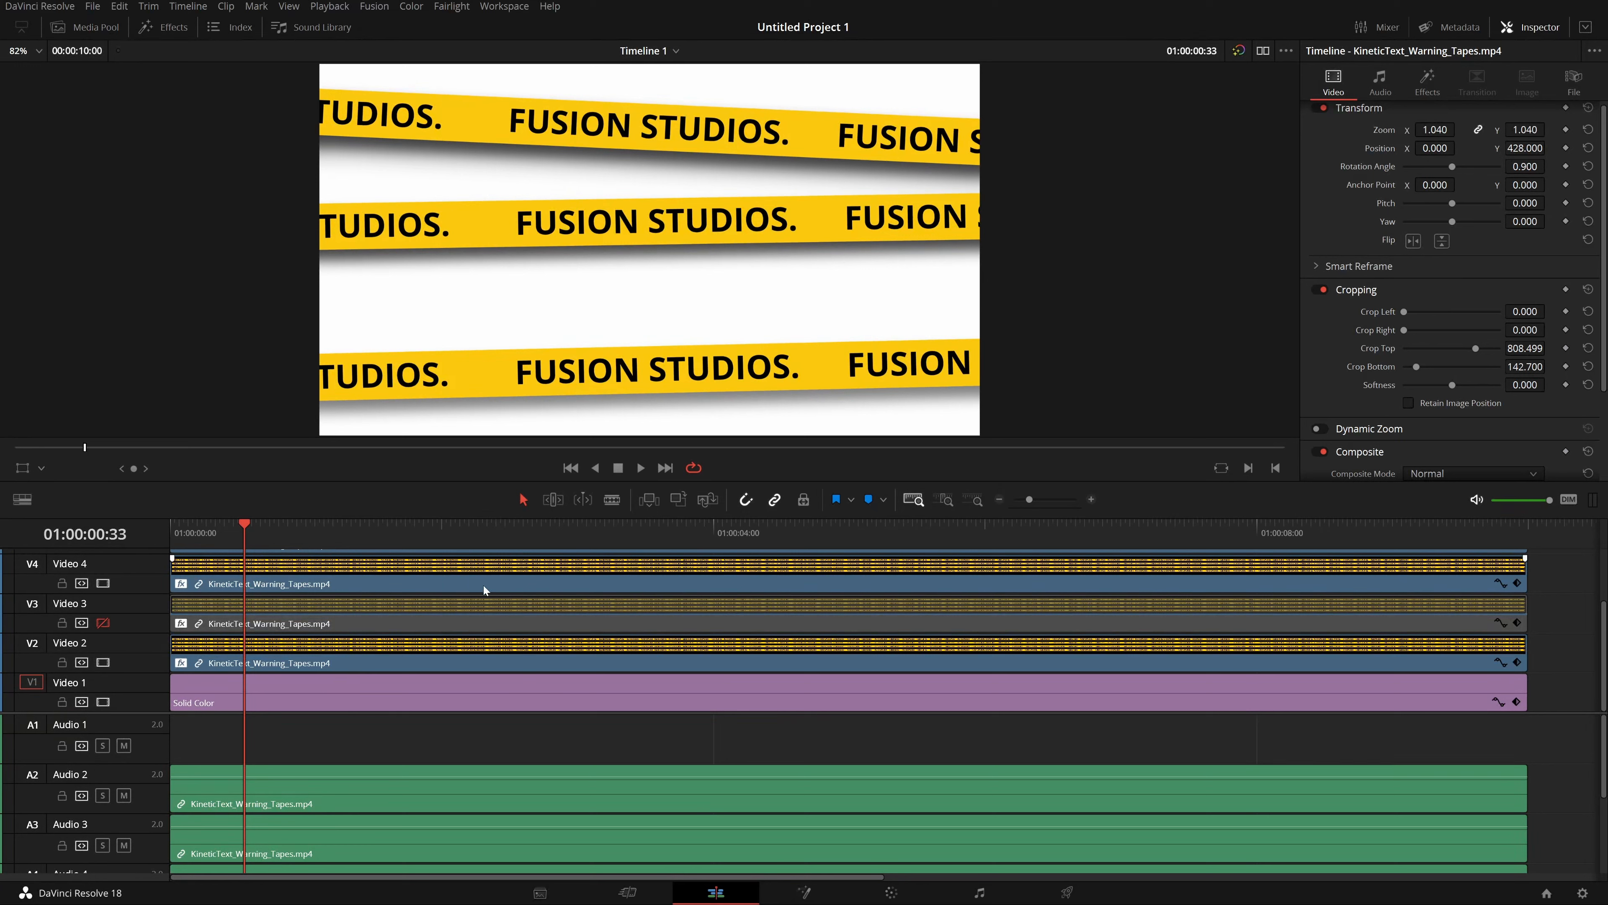
click(249, 600)
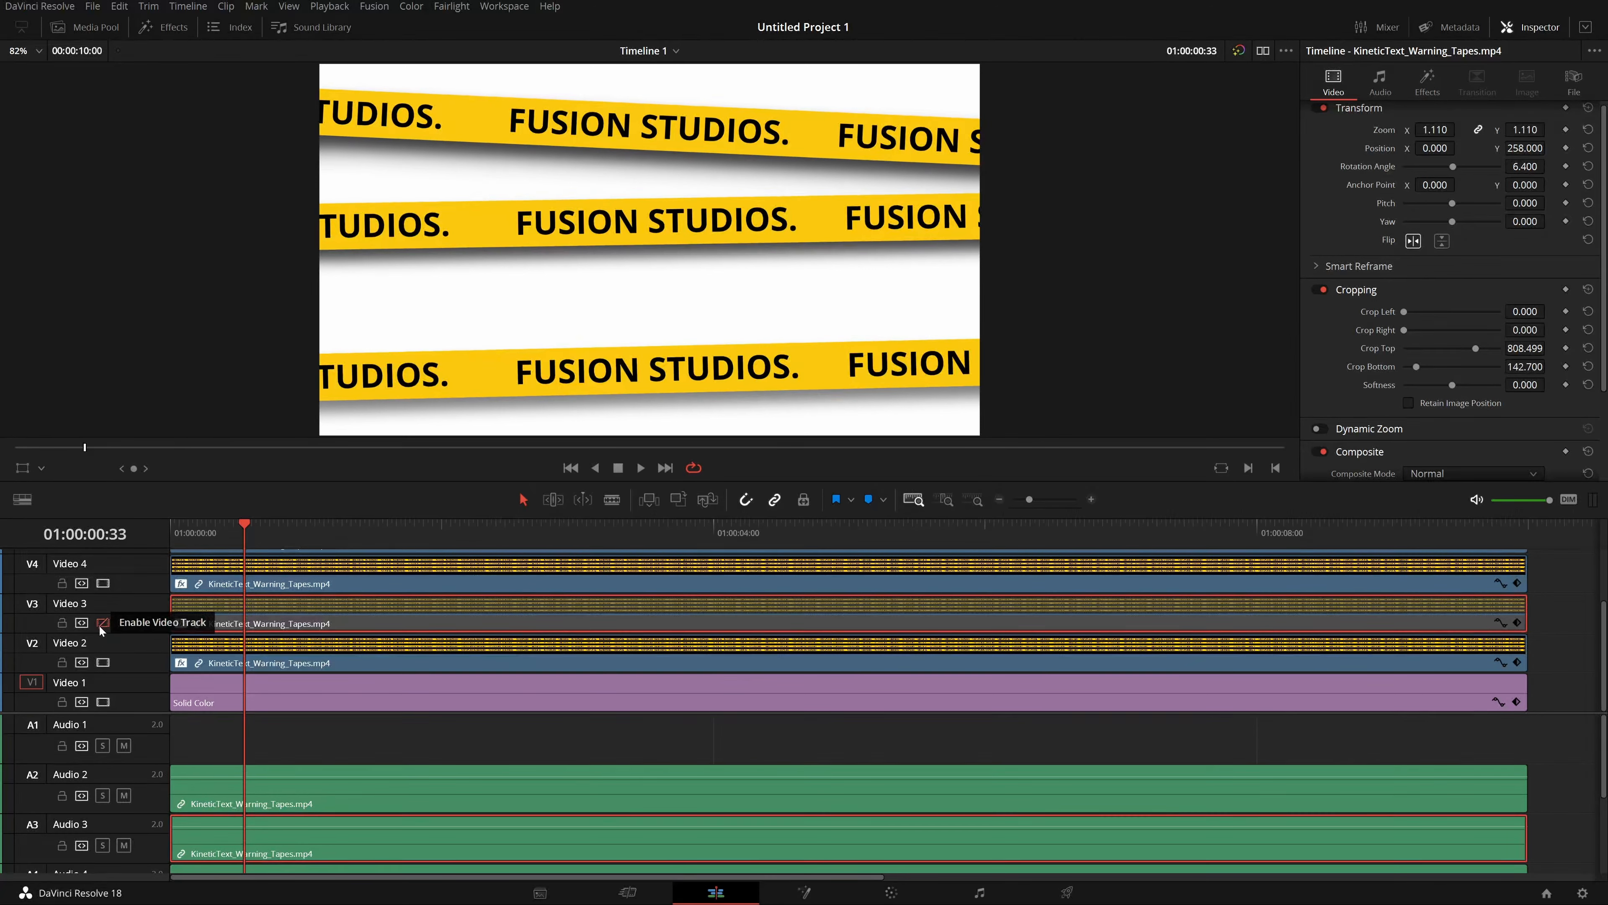
click(103, 623)
click(102, 623)
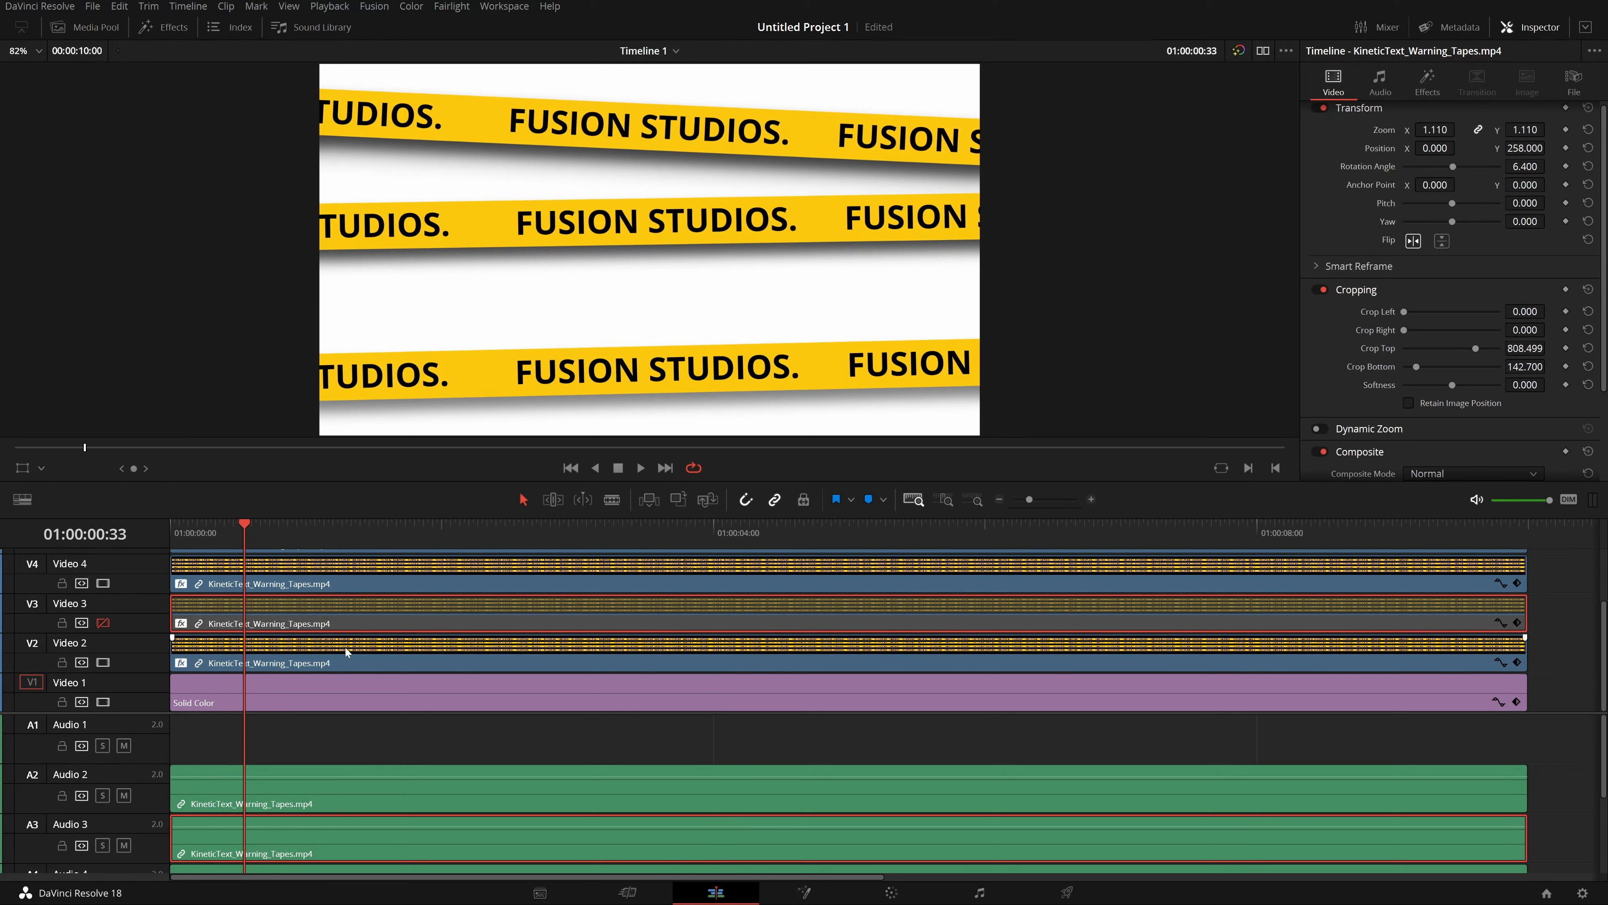
scroll(104, 665, up, 2)
scroll(104, 668, down, 2)
click(102, 622)
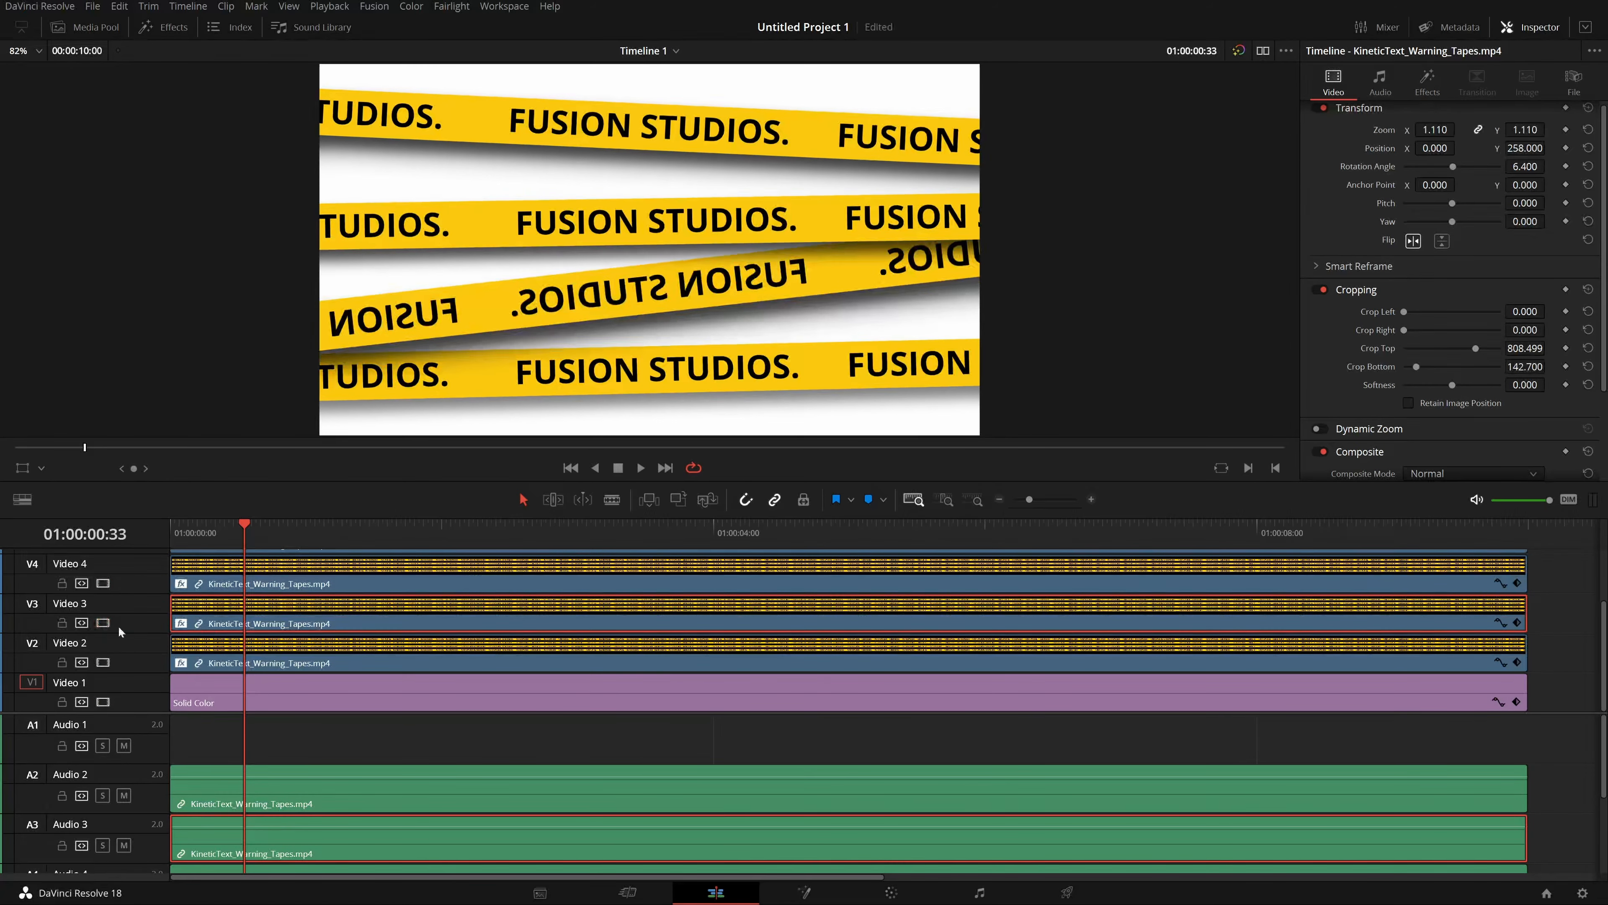
Save the project and play back the composited tape strips.
key(ctrl+s)
click(1557, 615)
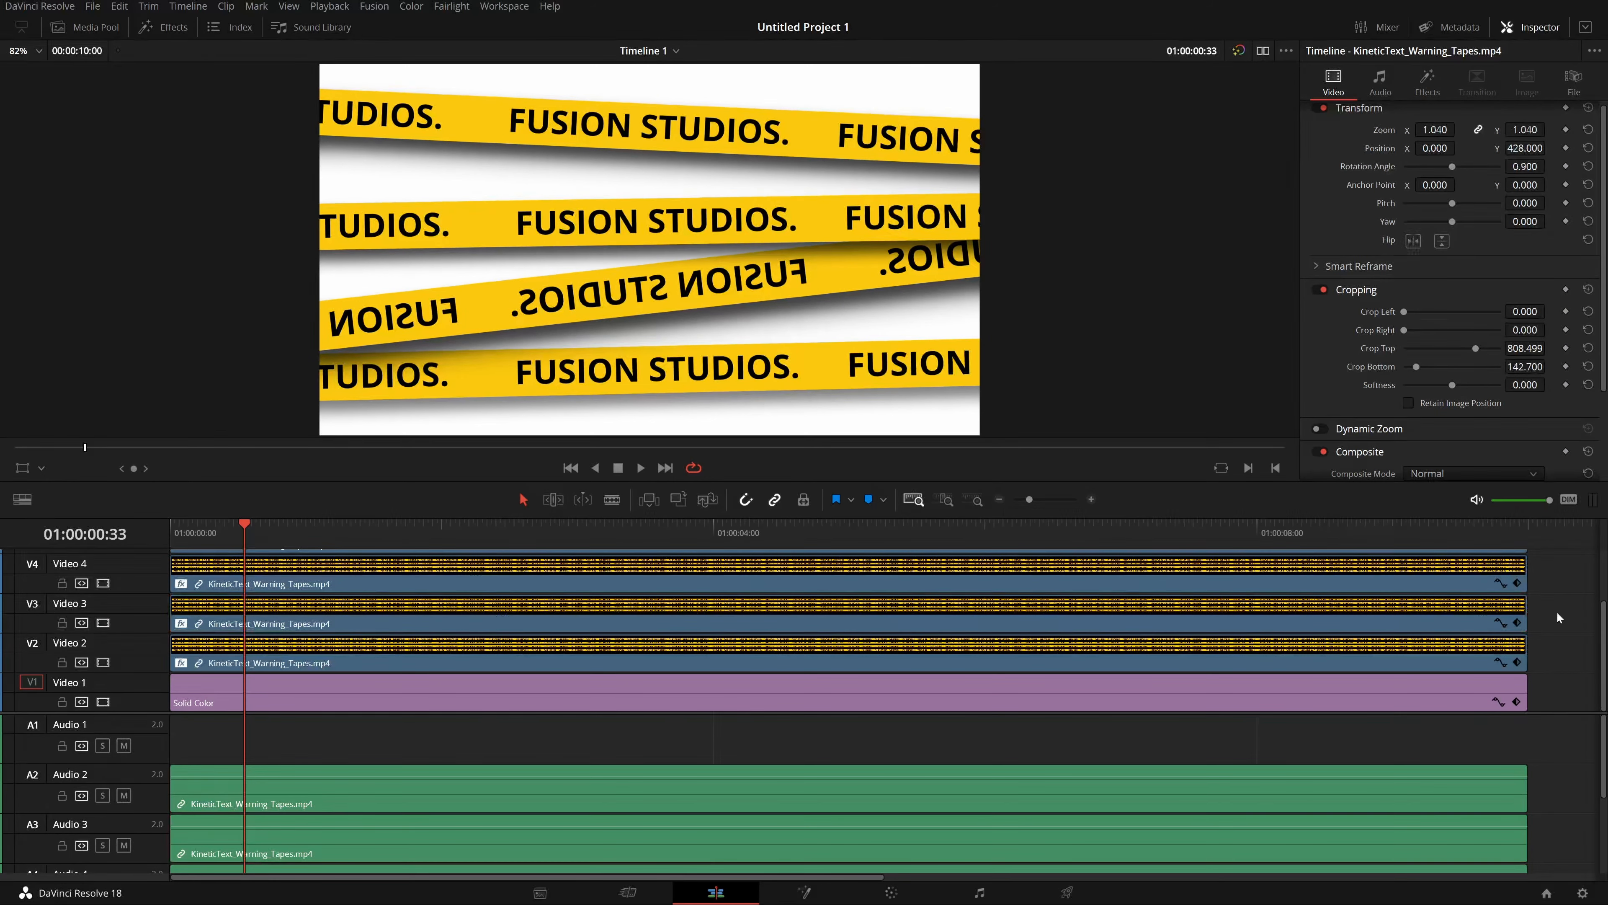
drag(1539, 661, 1254, 474)
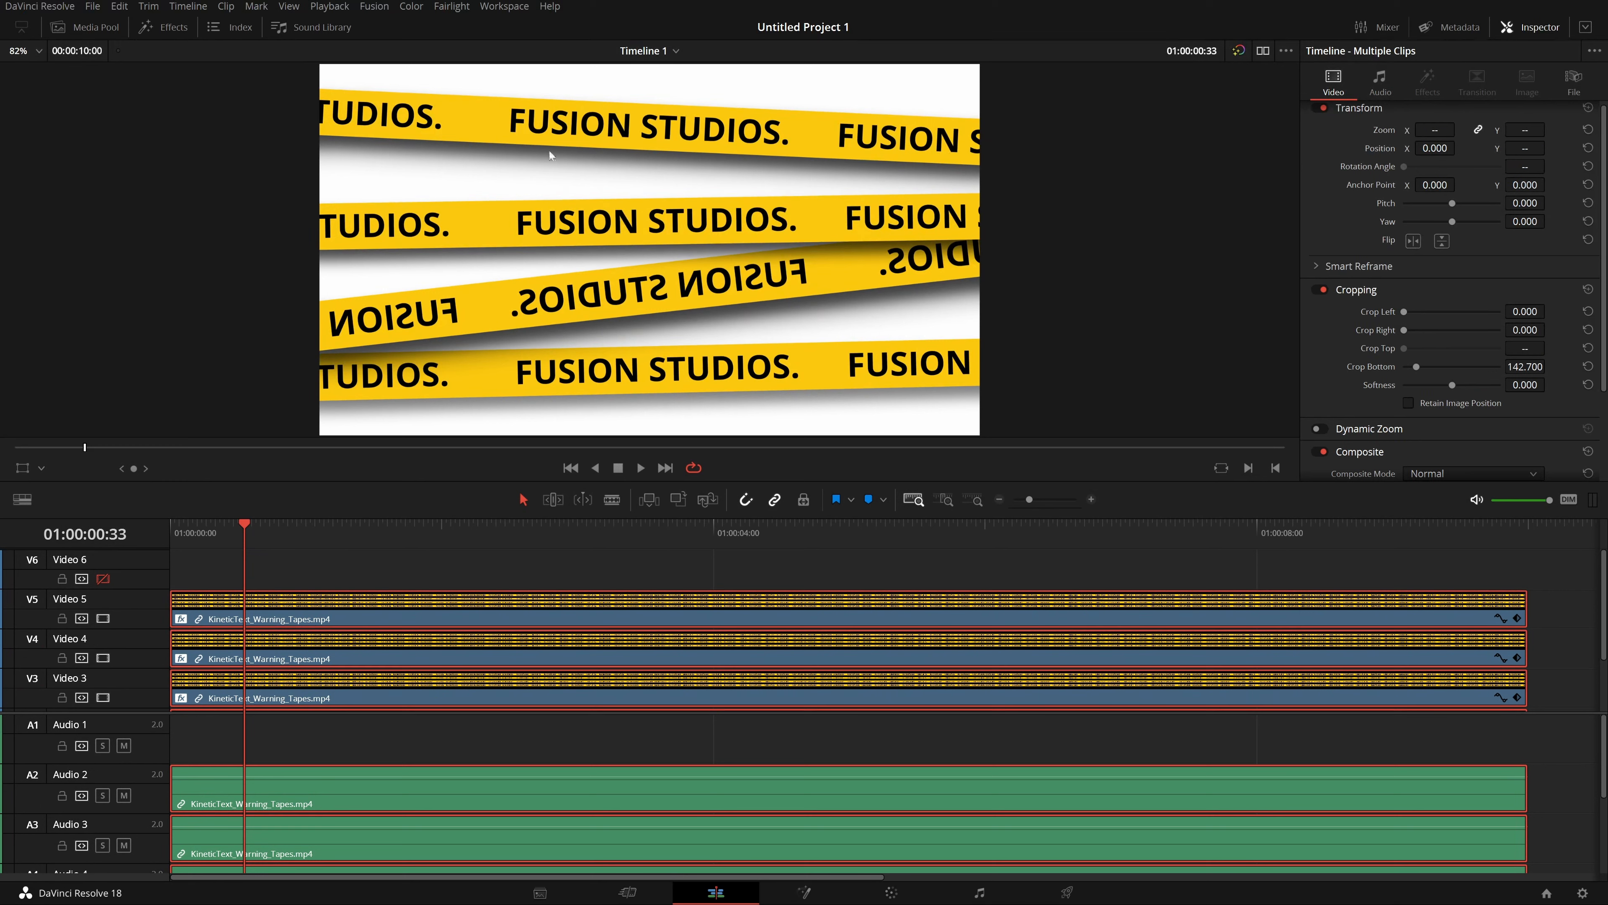
click(670, 284)
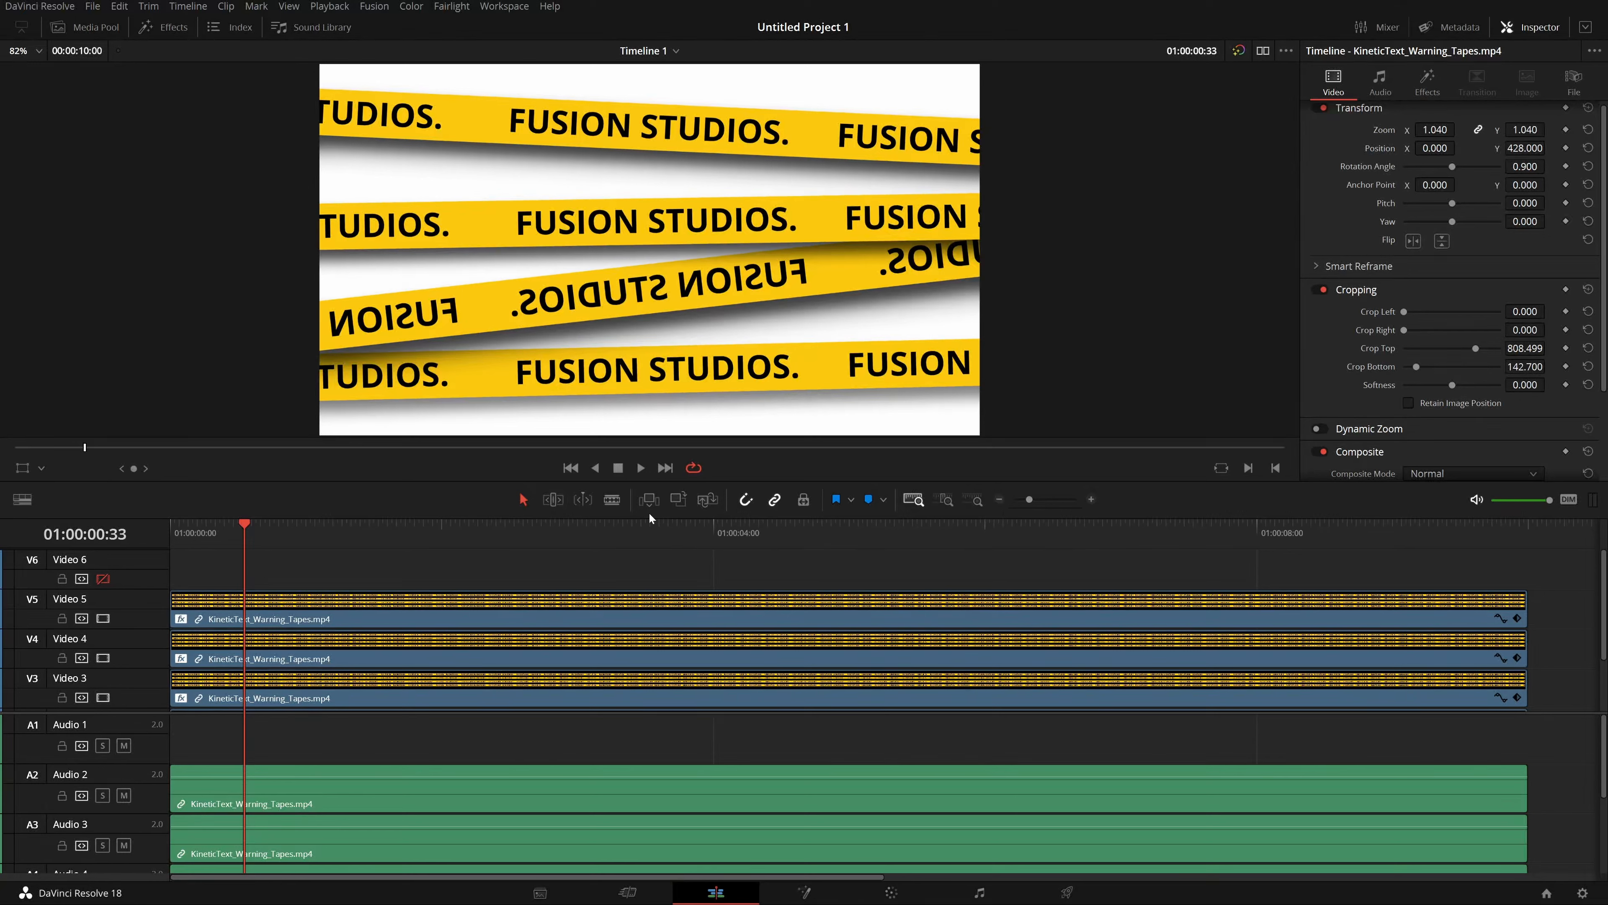
click(641, 468)
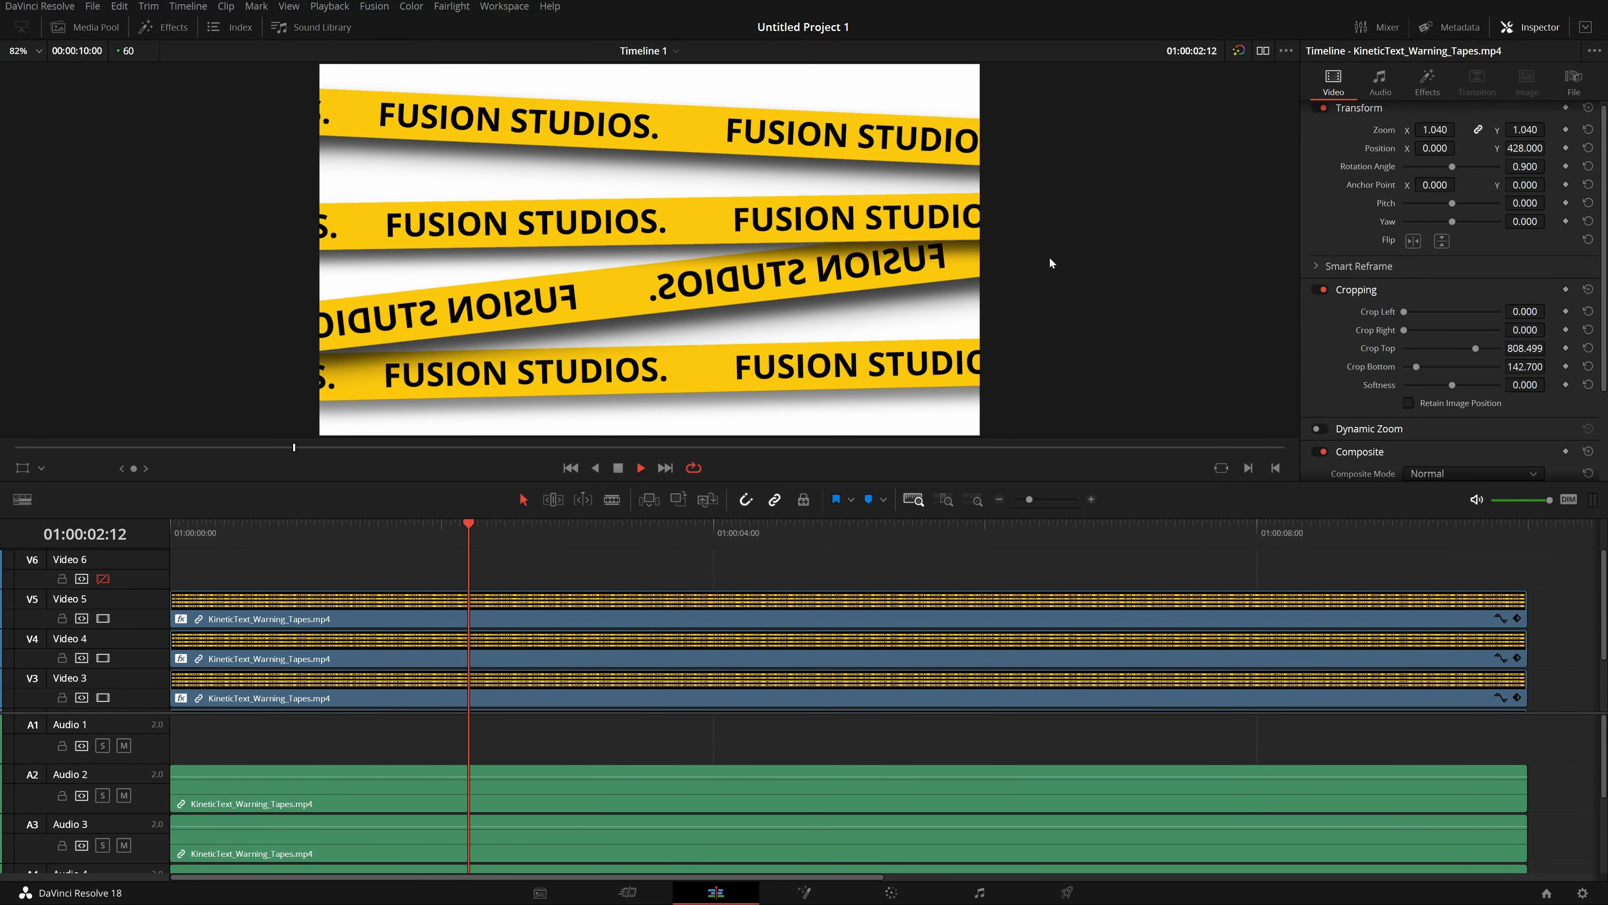
key(space)
click(1413, 241)
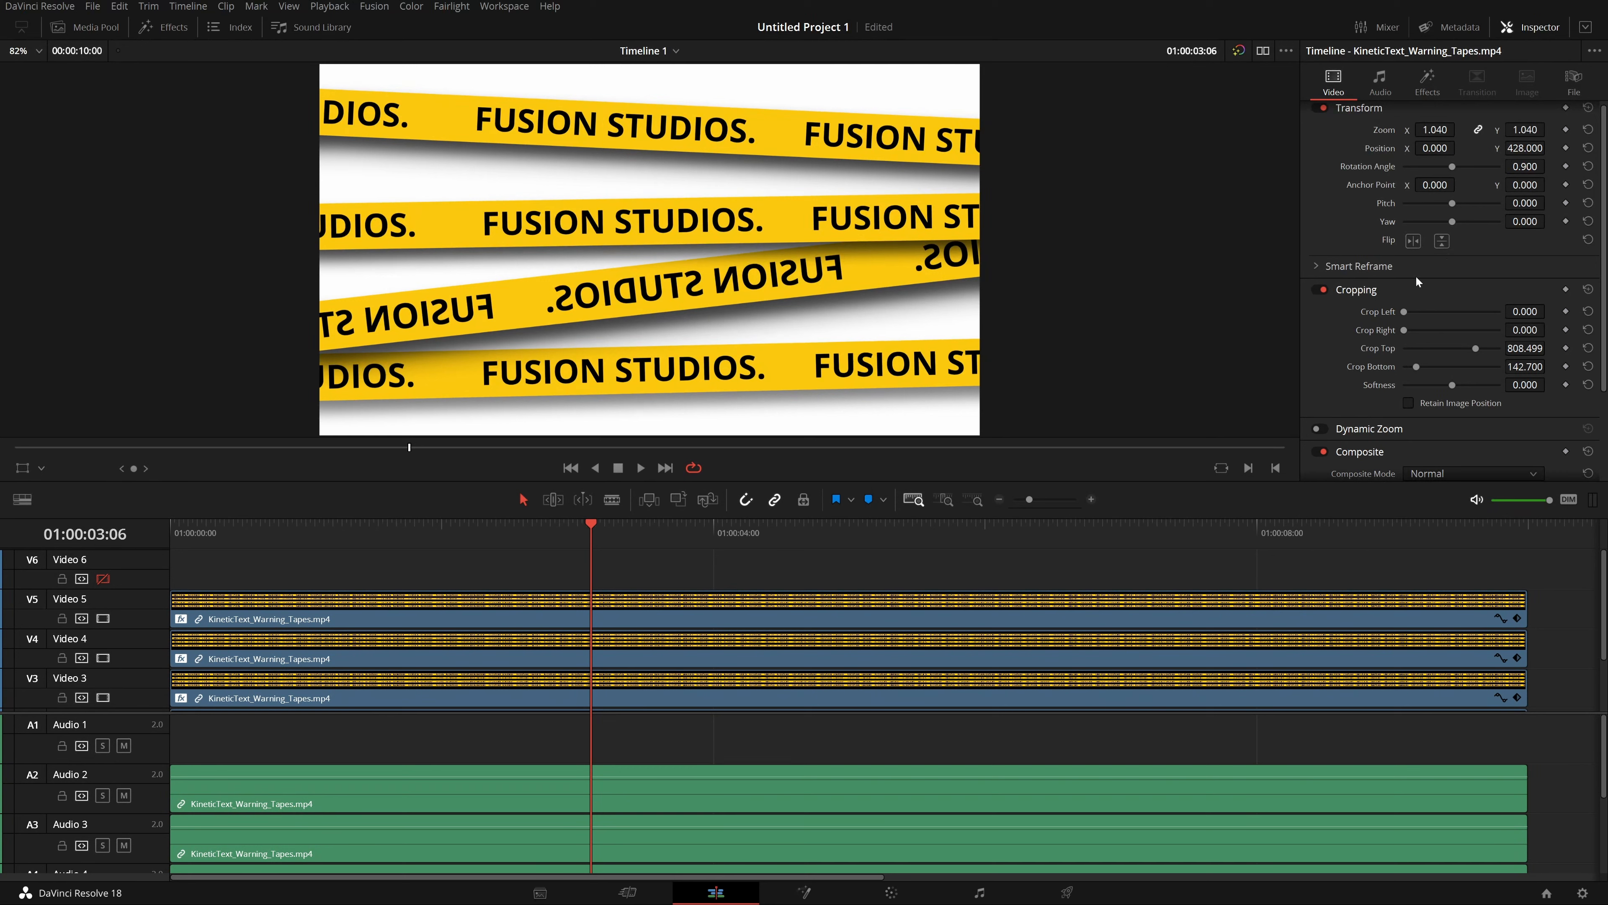
click(1443, 242)
click(1443, 242)
Save, return to the timeline start, and set the selected tape clip's rotation angle to -13.4.
key(ctrl+s)
key(Home)
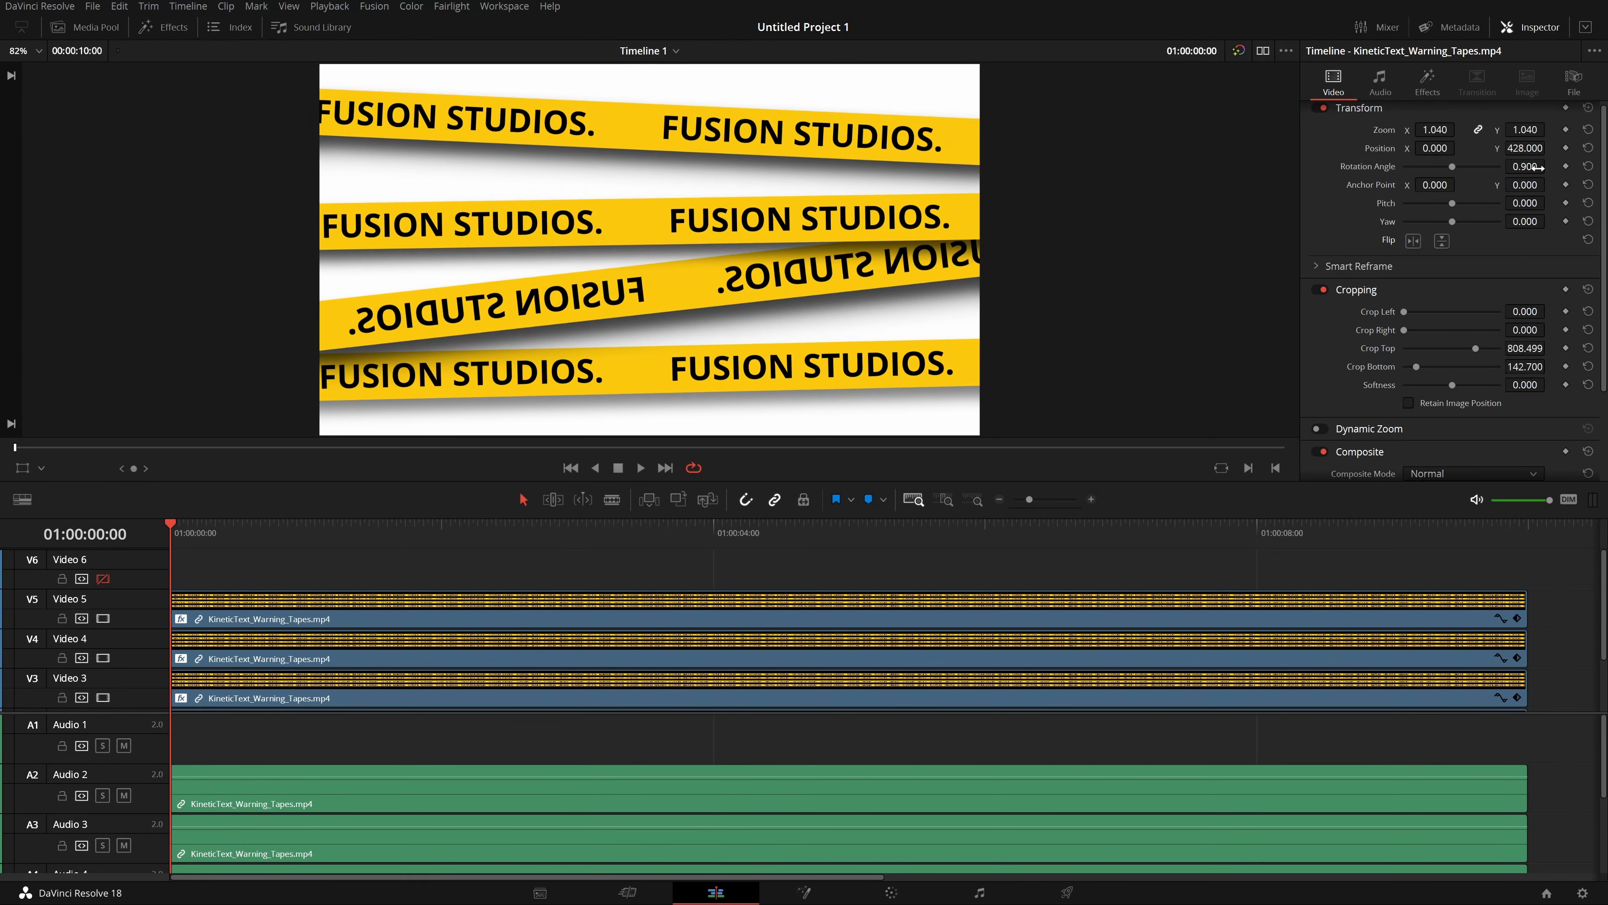
drag(1538, 167, 1517, 166)
Scale the tape clip to 1.54 and rotate it to -23, then undo both changes.
drag(1435, 130, 1450, 130)
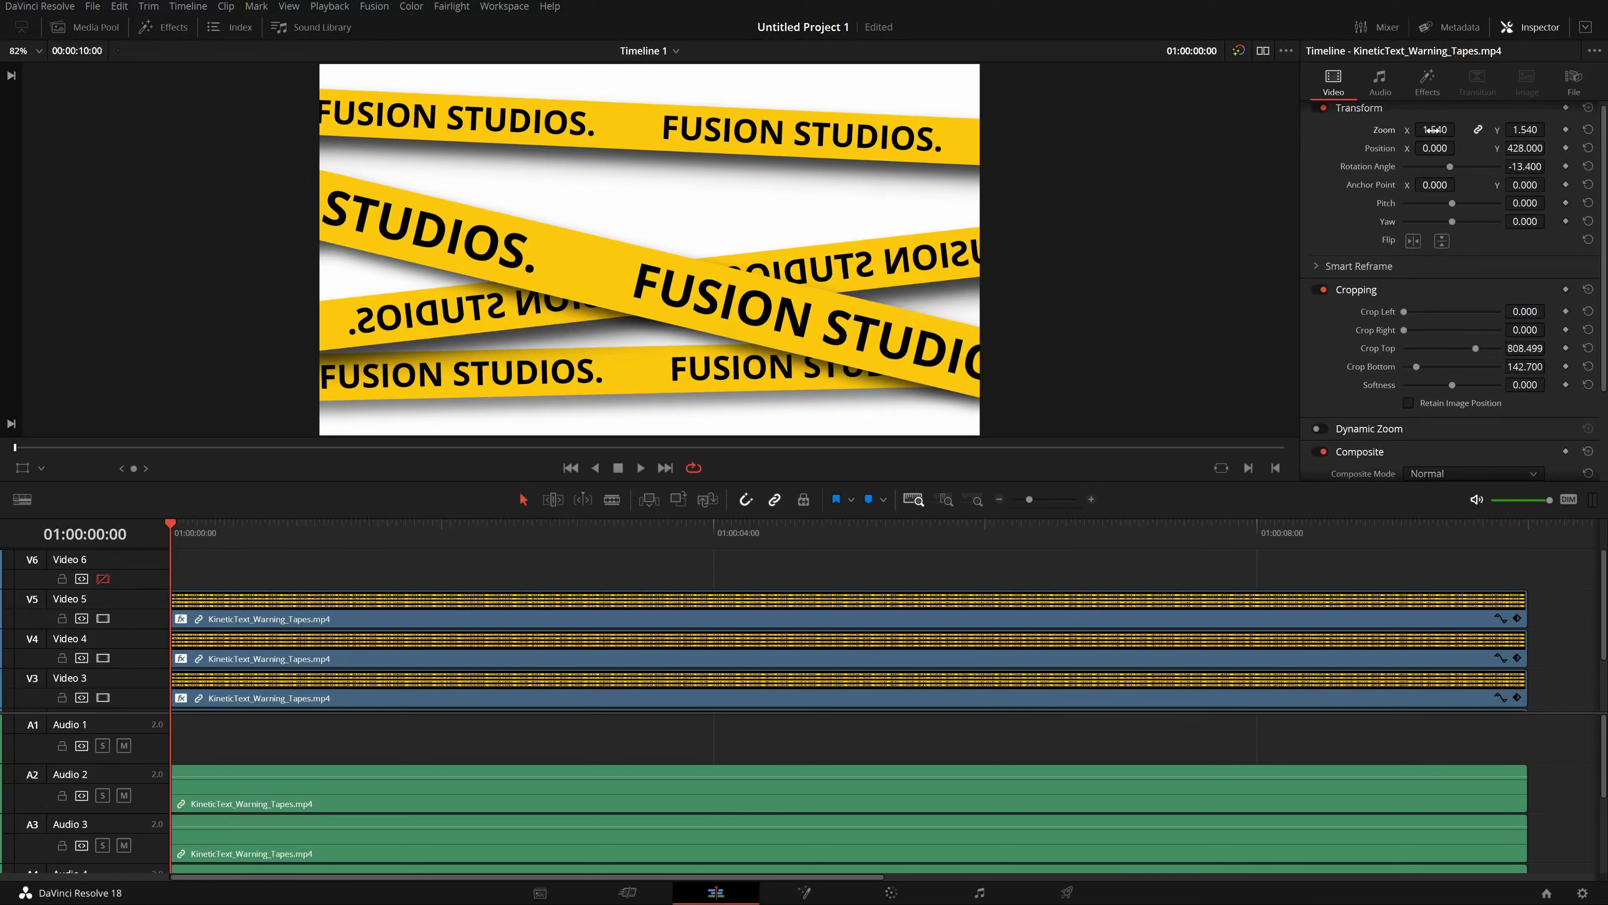
drag(1538, 167, 1550, 166)
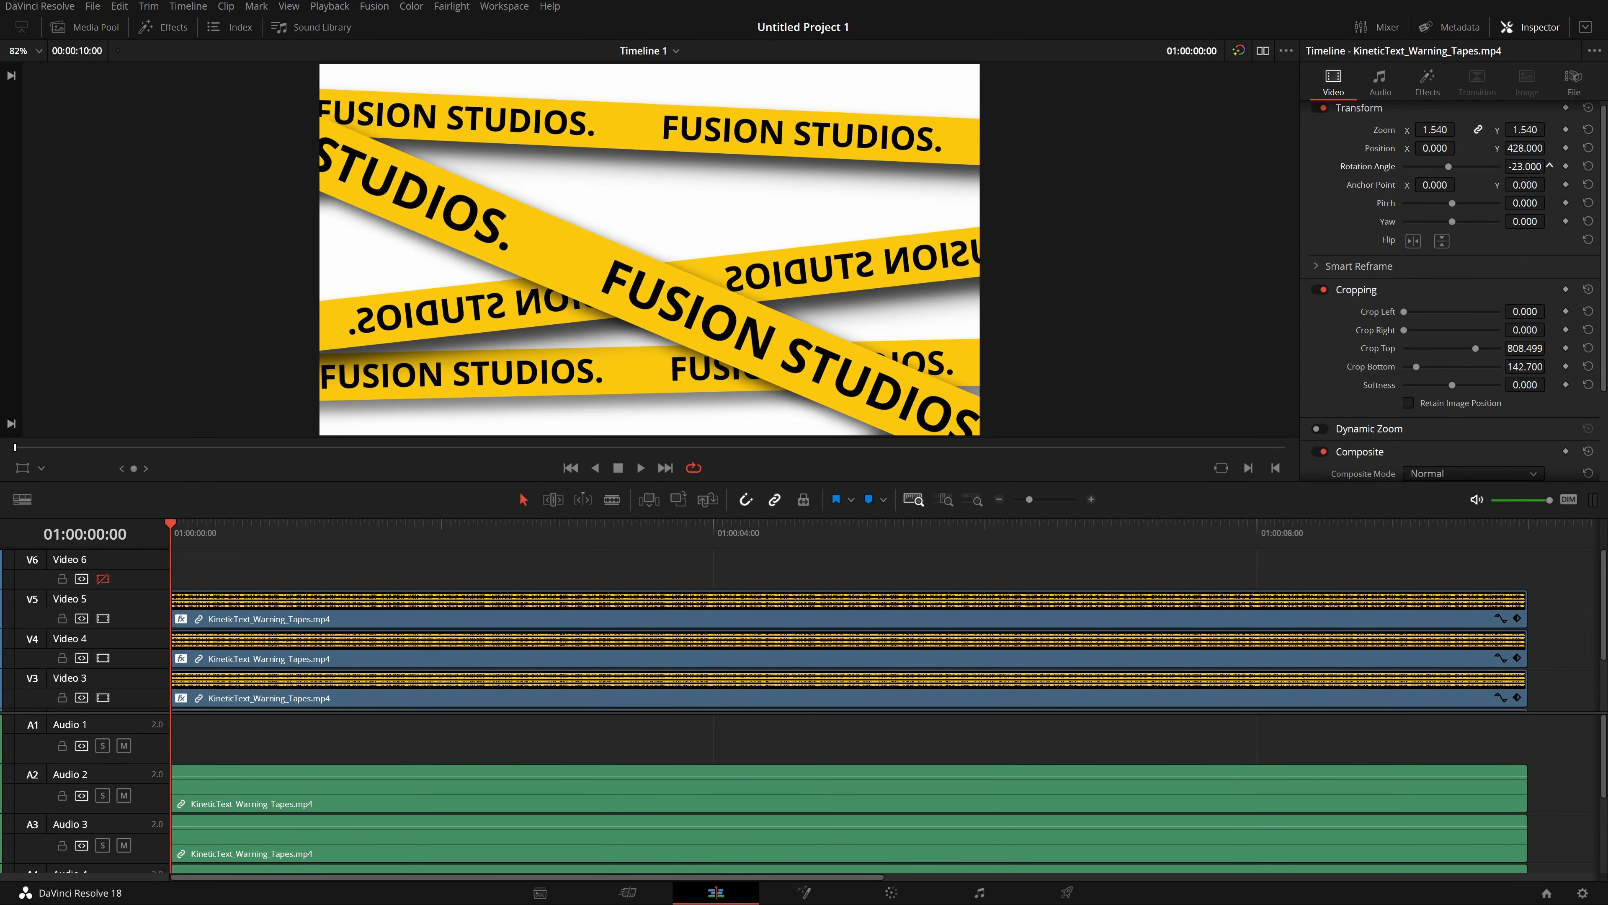
key(ctrl+z)
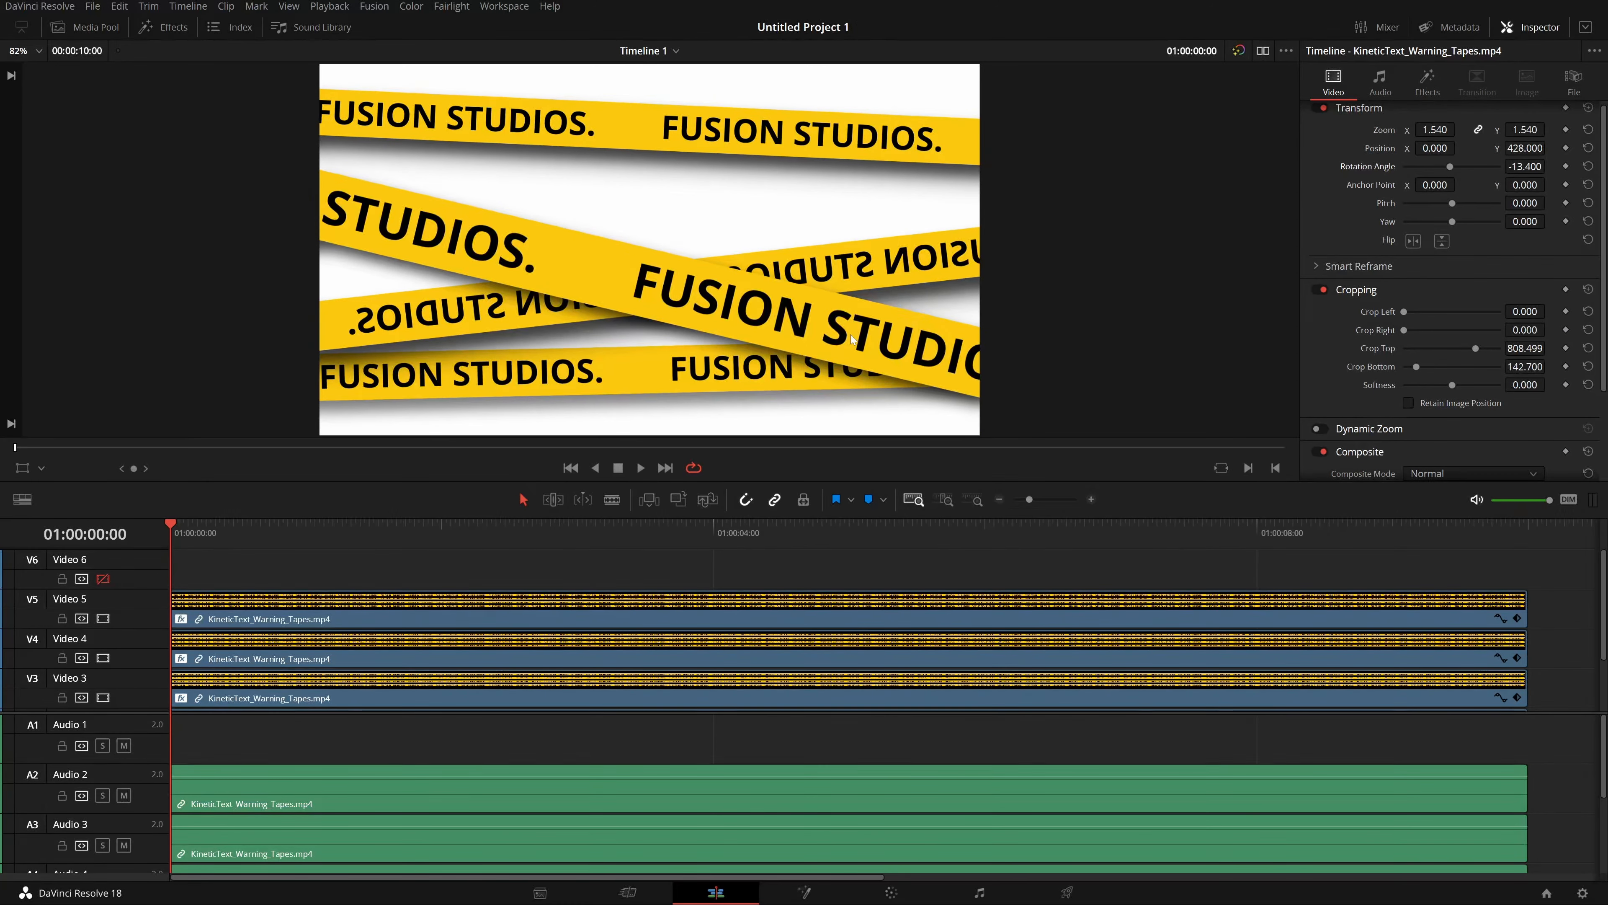
key(ctrl+z)
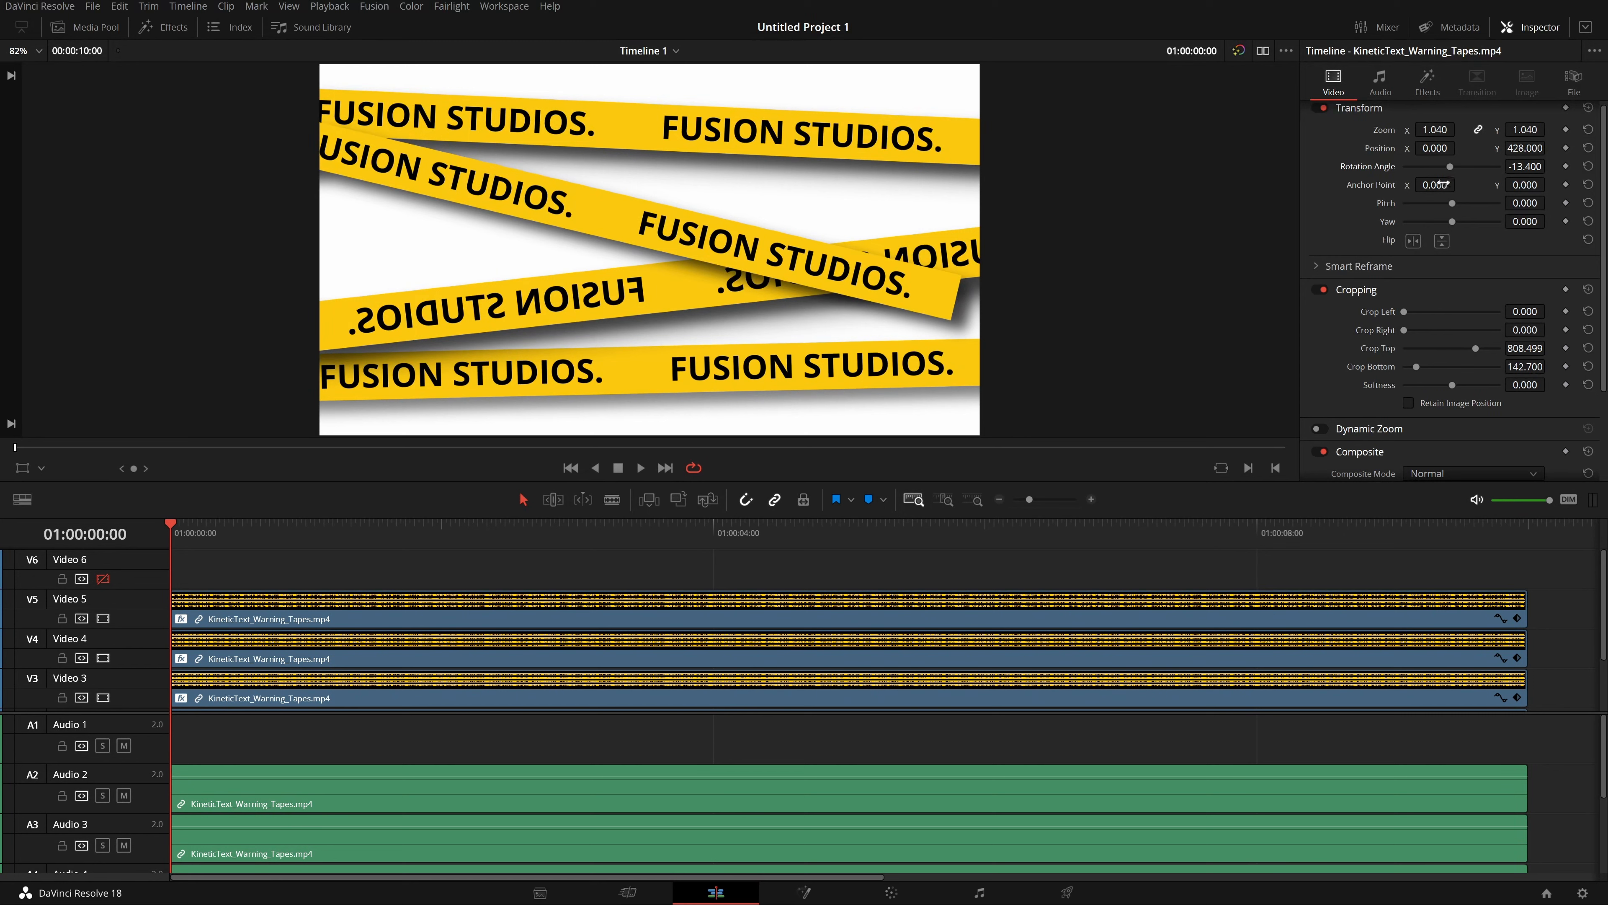
Set the tape clip's zoom to 1.23 and preview the playback.
drag(1434, 130, 1446, 129)
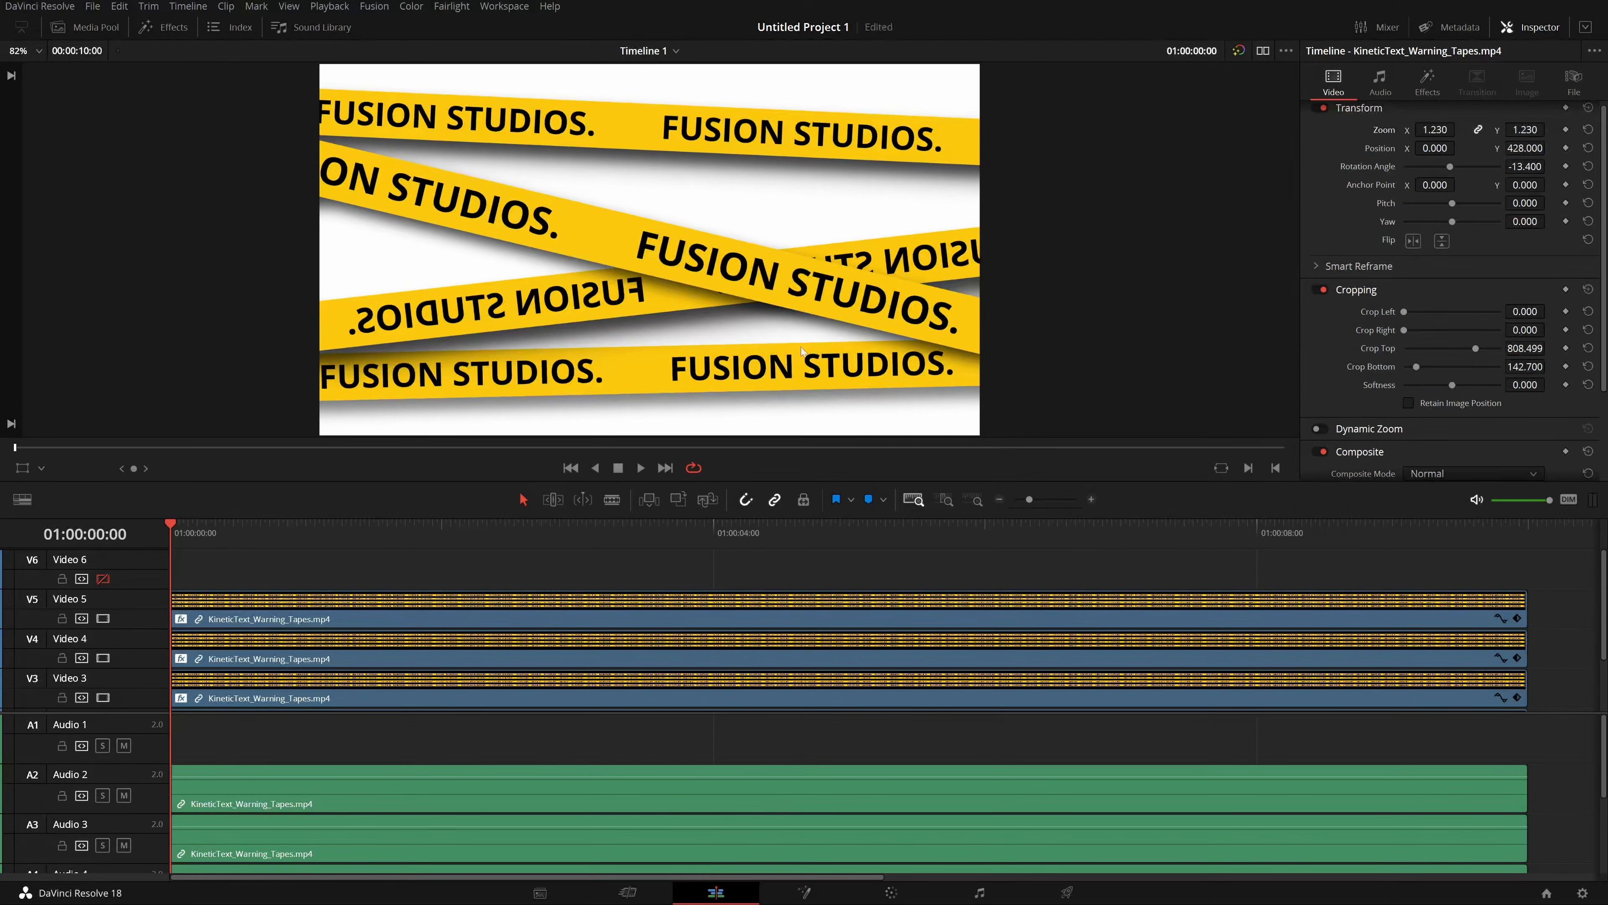
key(space)
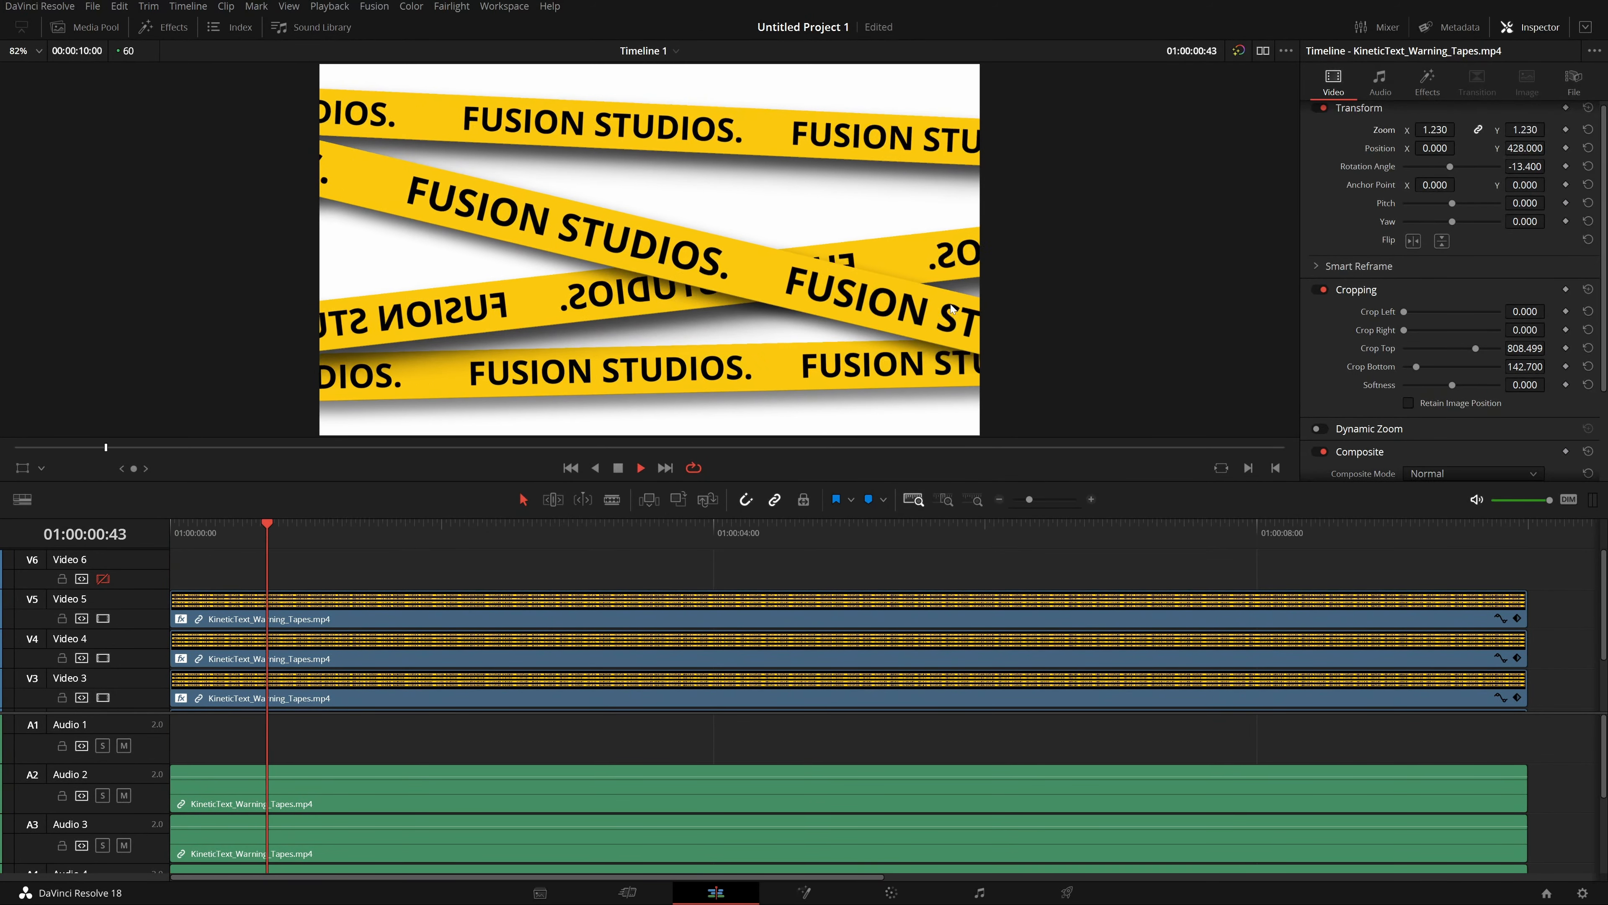
key(space)
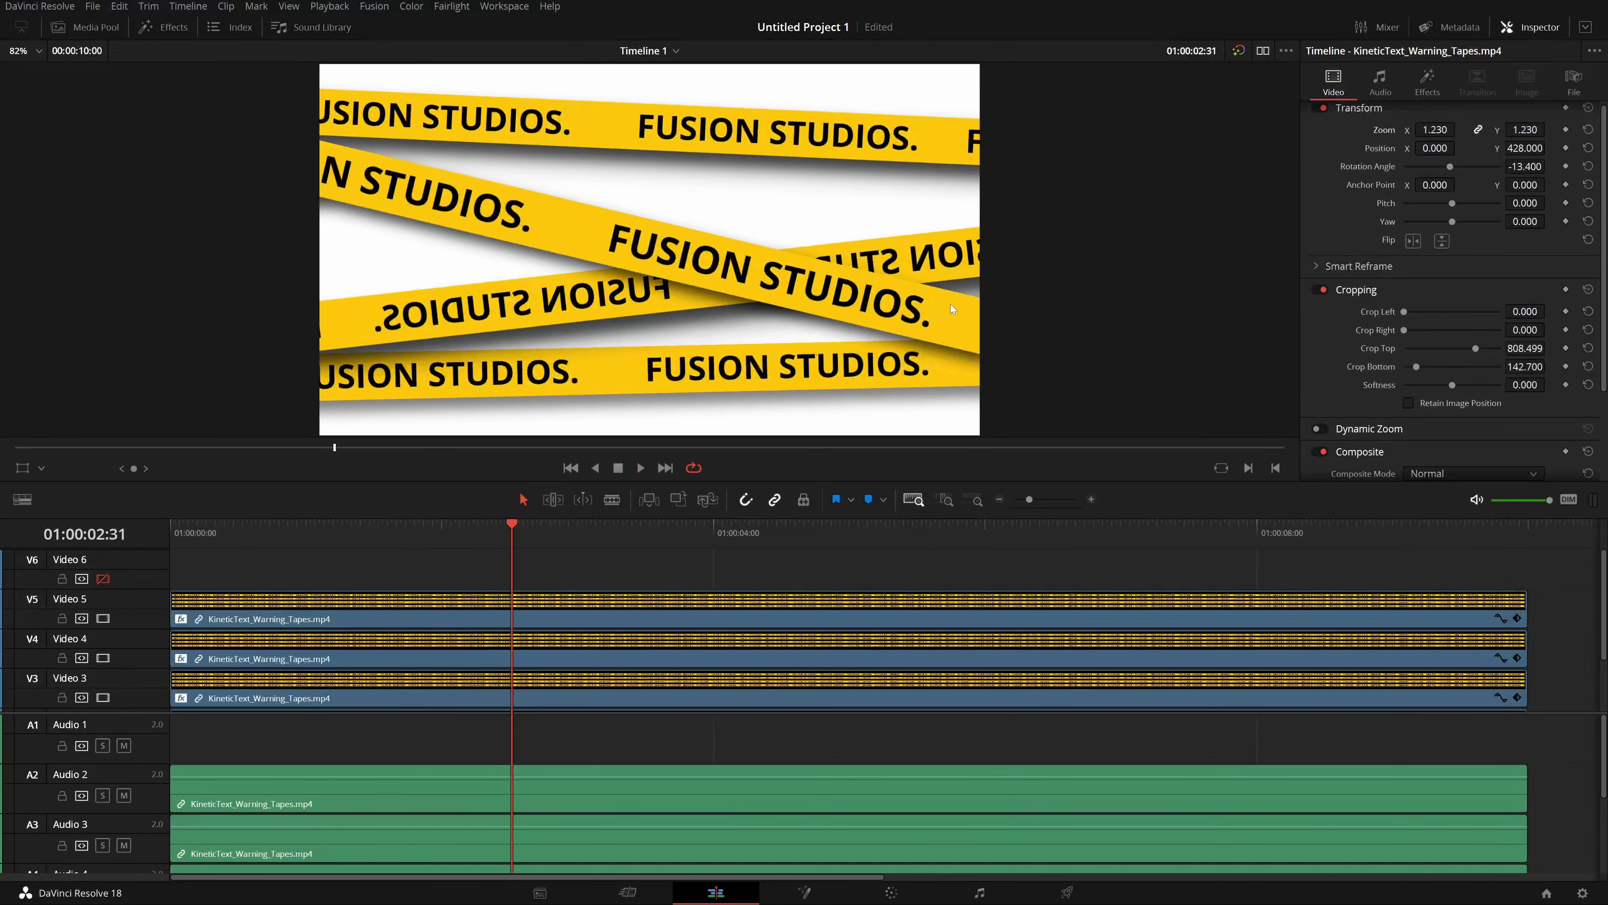
Change the Solid Color background clip's colour to black.
scroll(697, 616, down, 2)
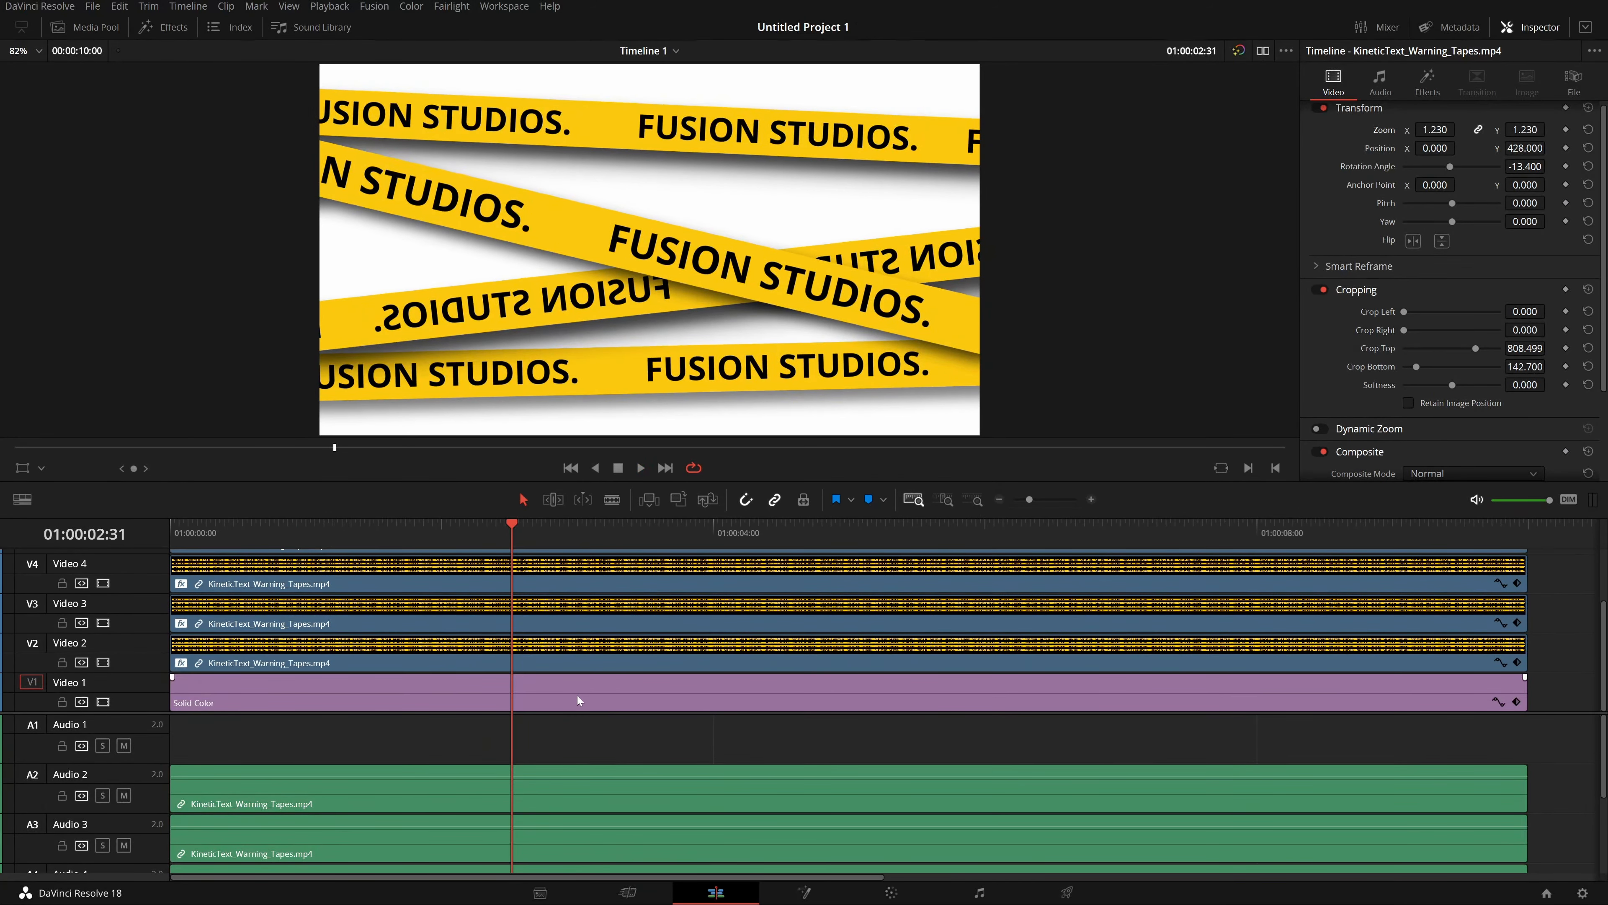
click(592, 688)
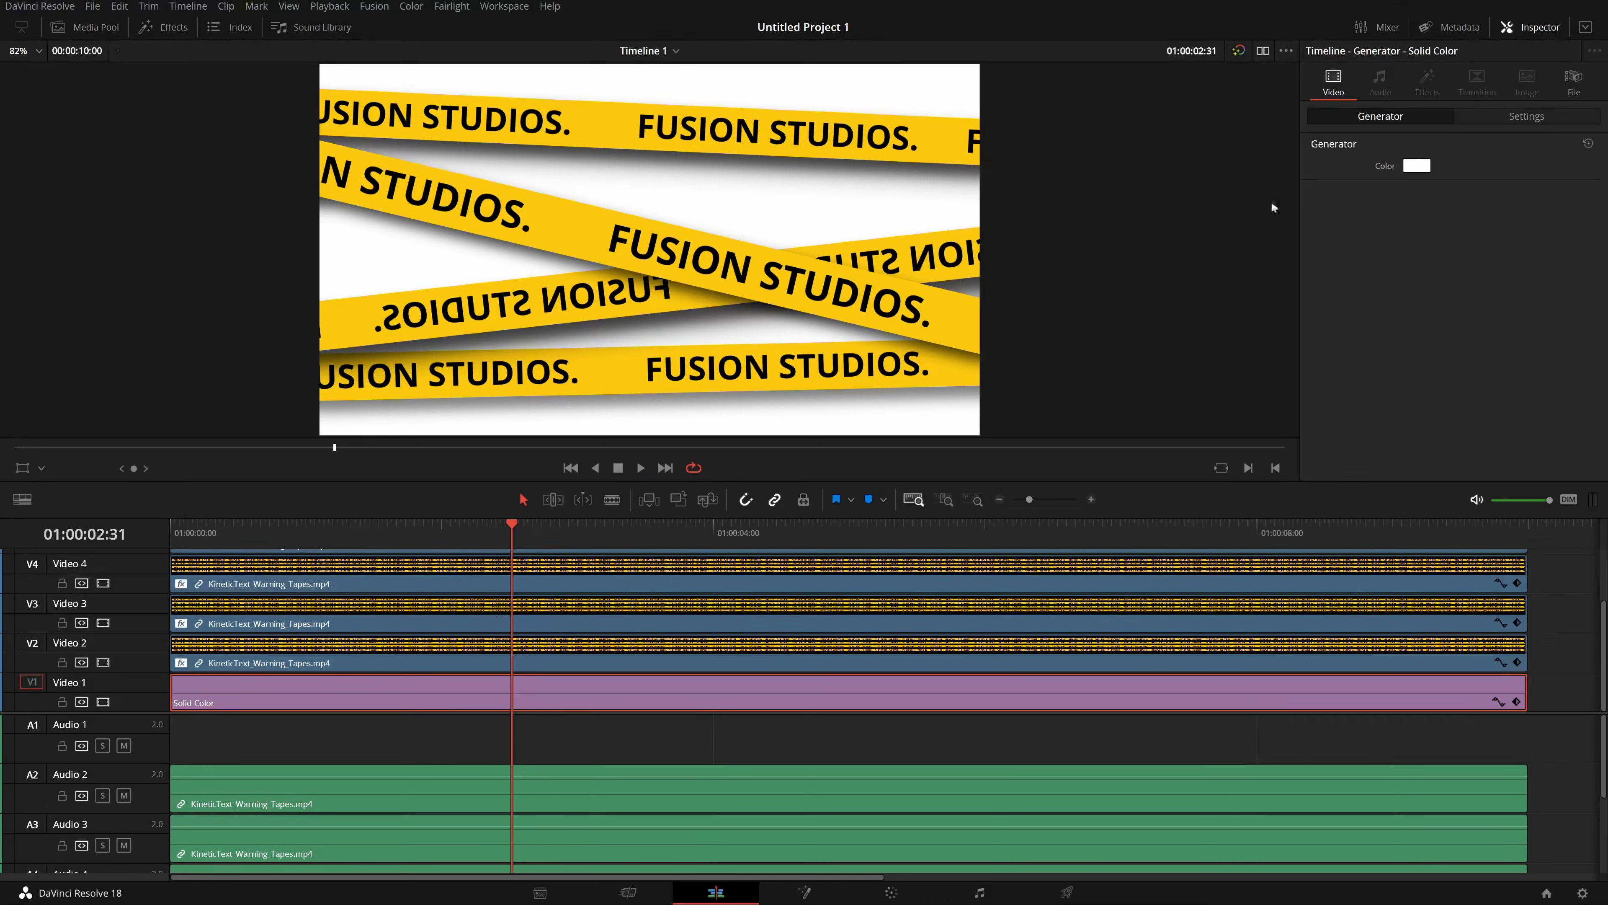
click(1416, 165)
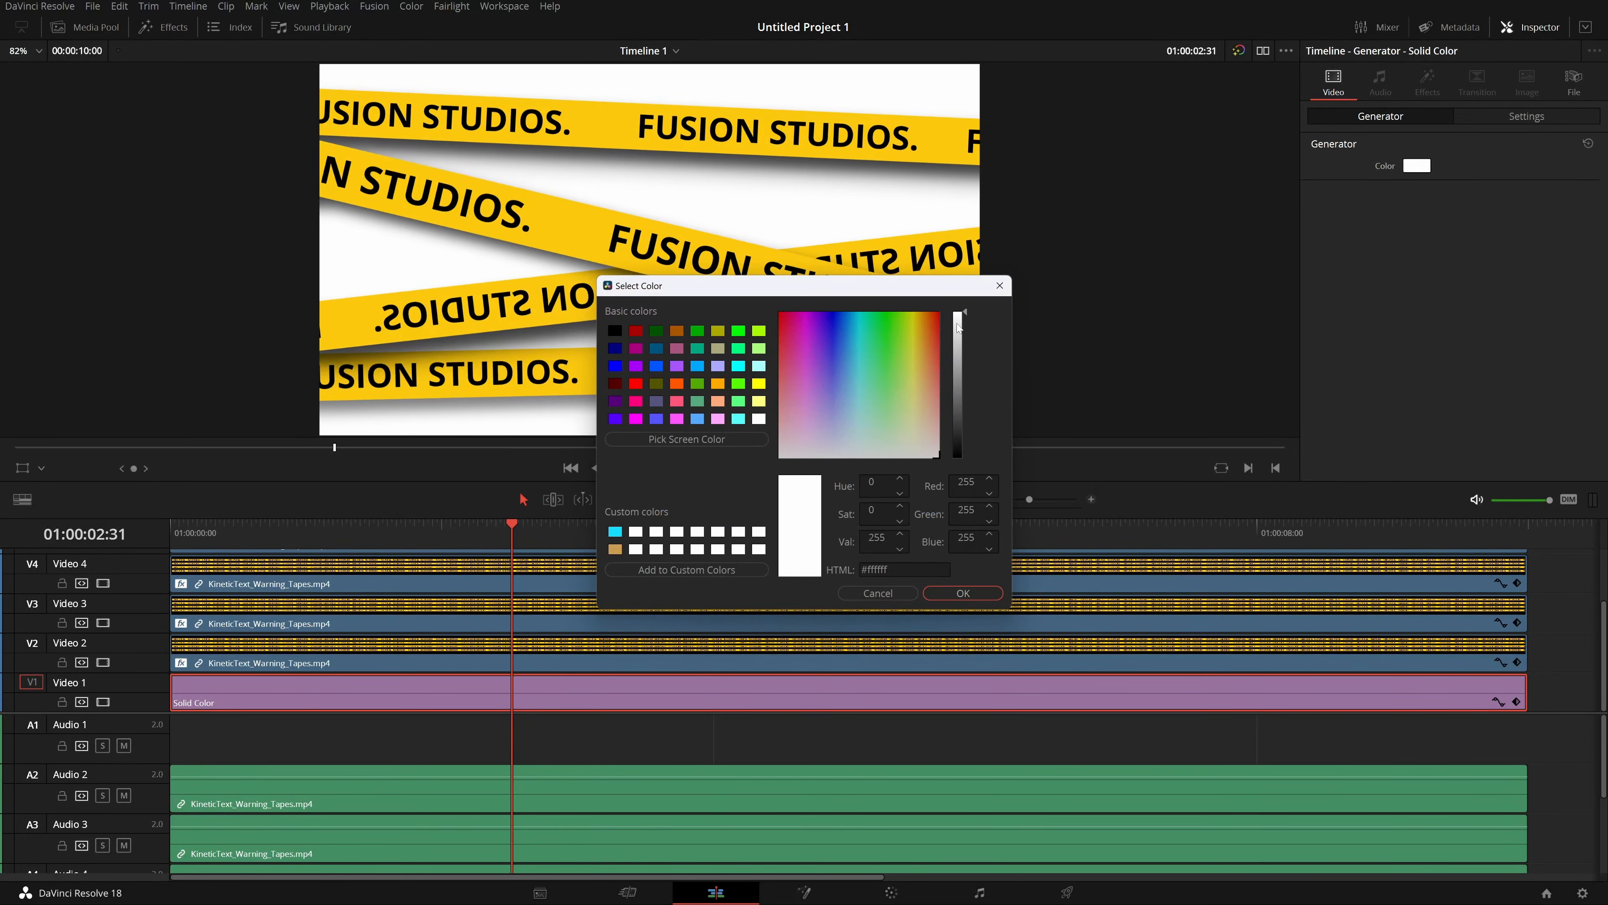
drag(958, 327, 958, 483)
click(964, 593)
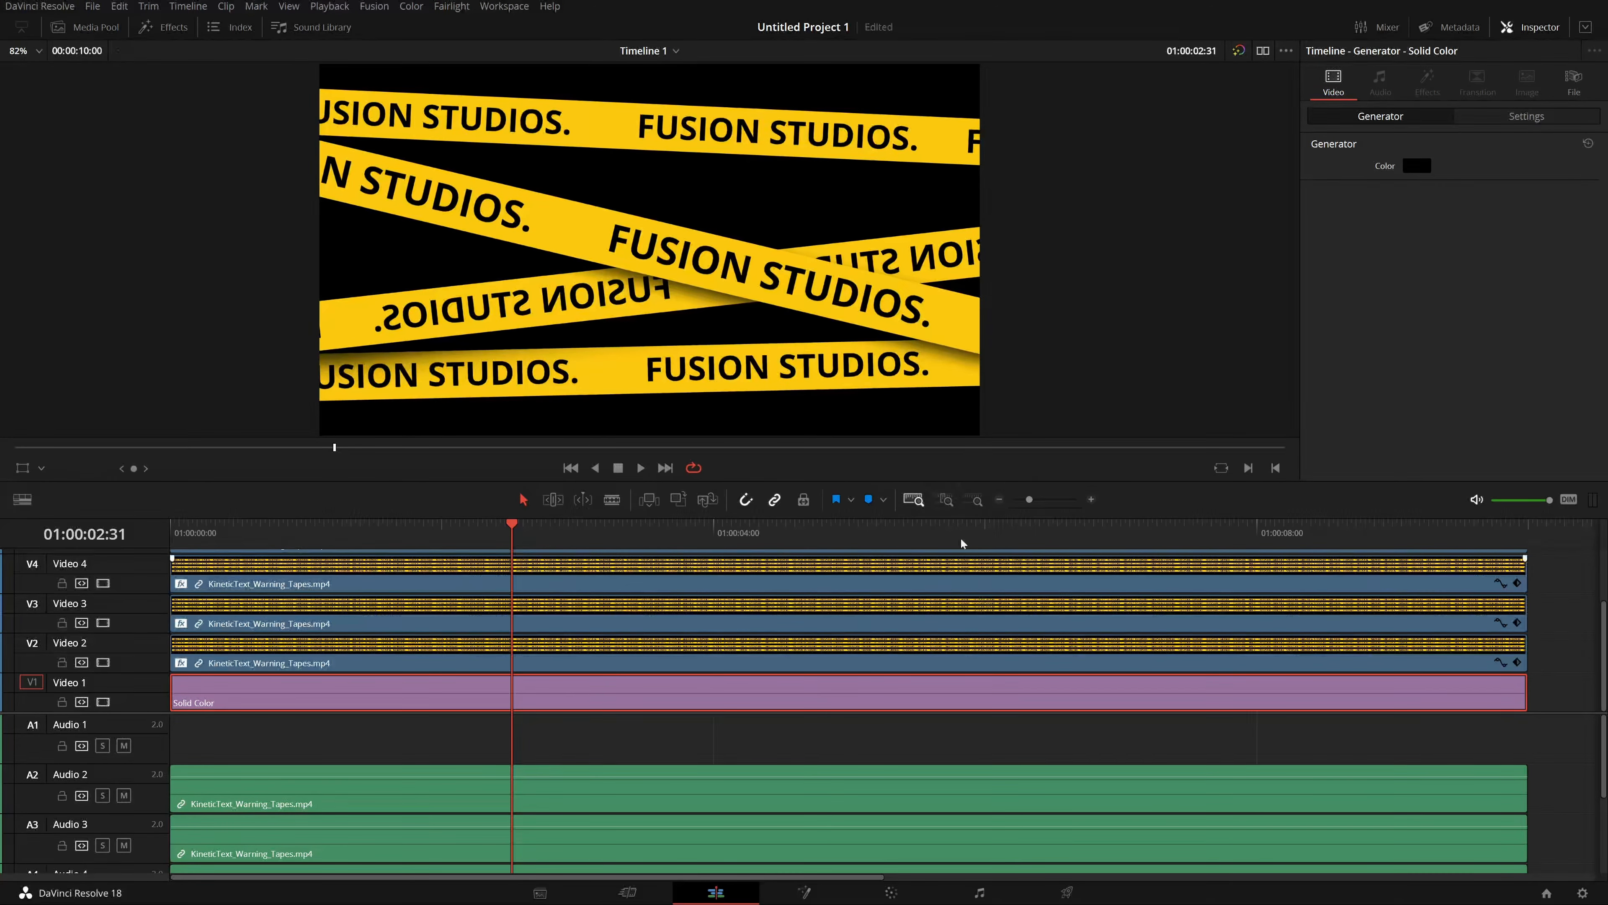
Play back the final composite in full-screen view.
key(space)
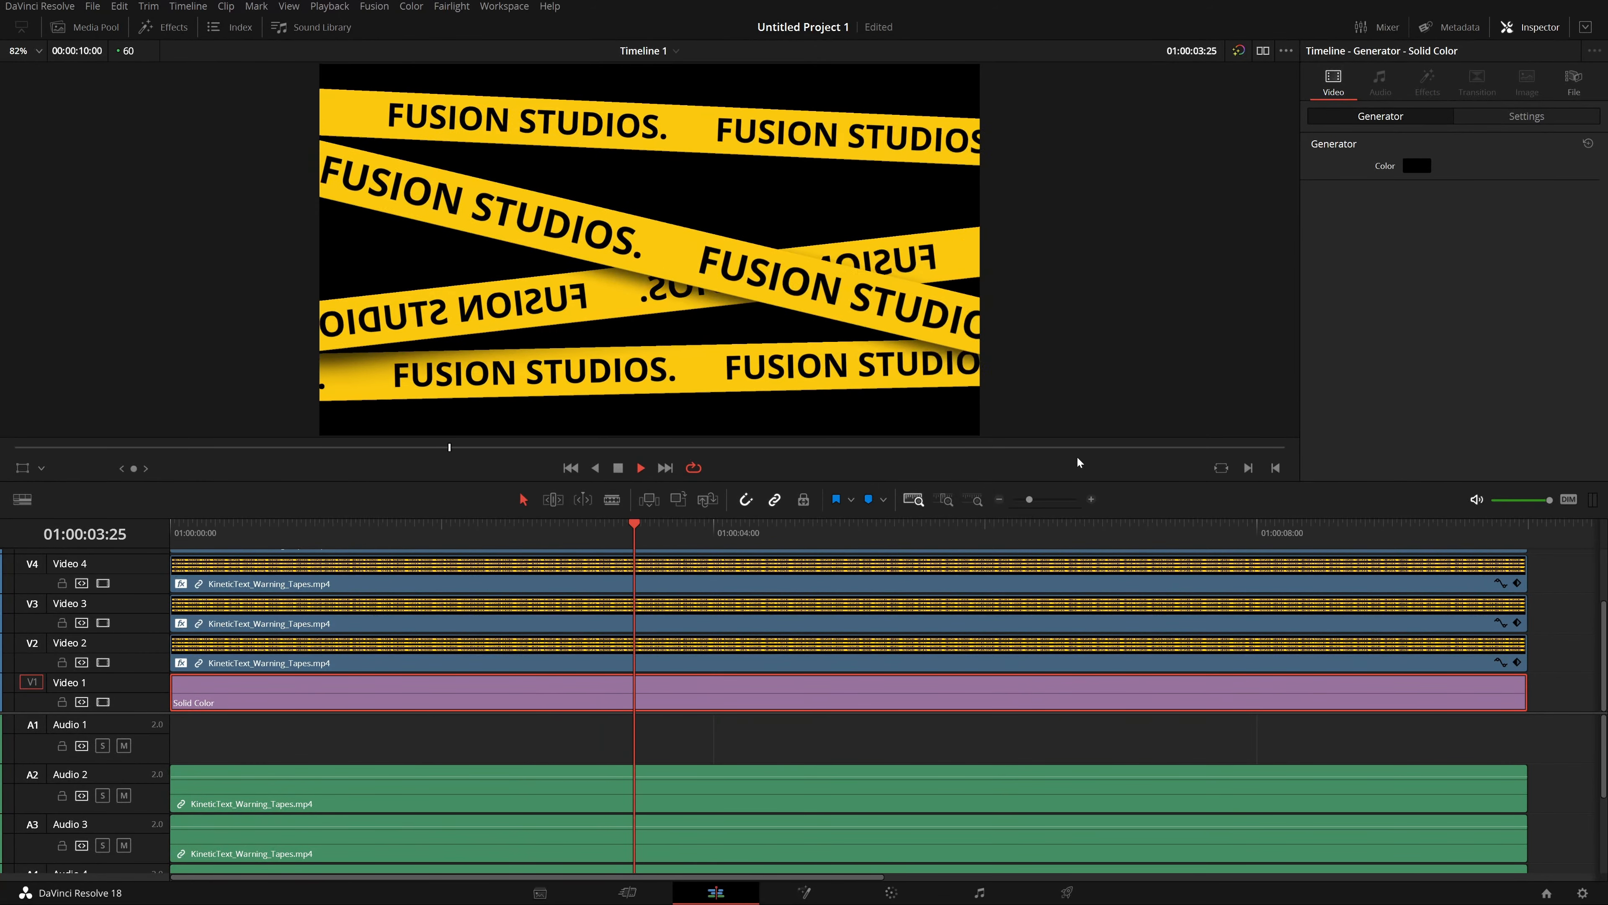
key(ctrl+f)
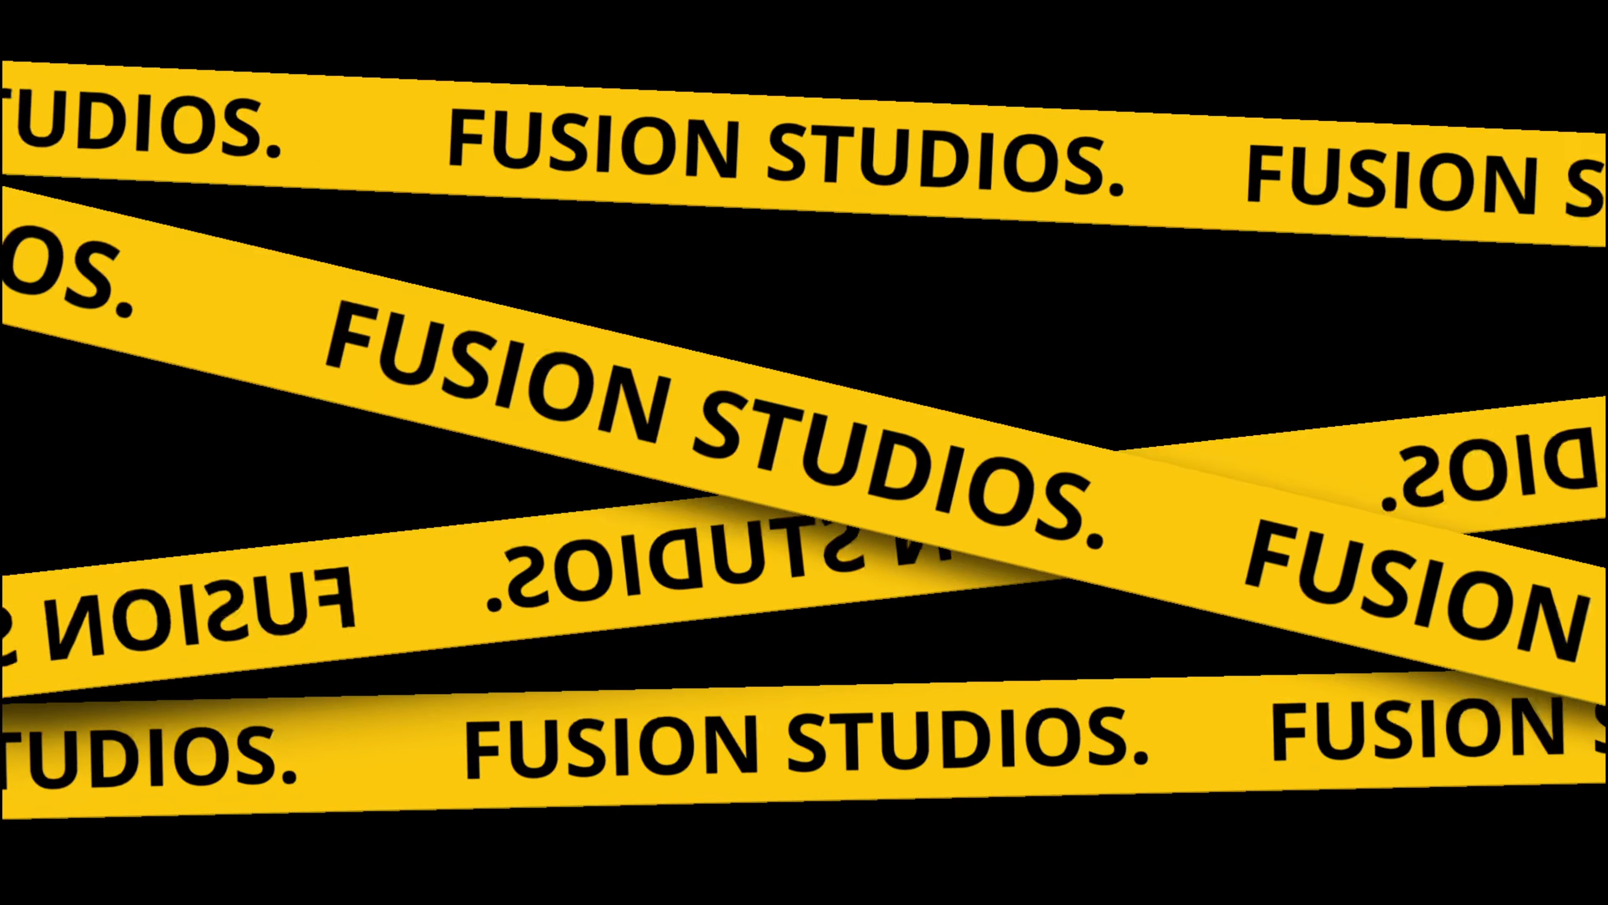